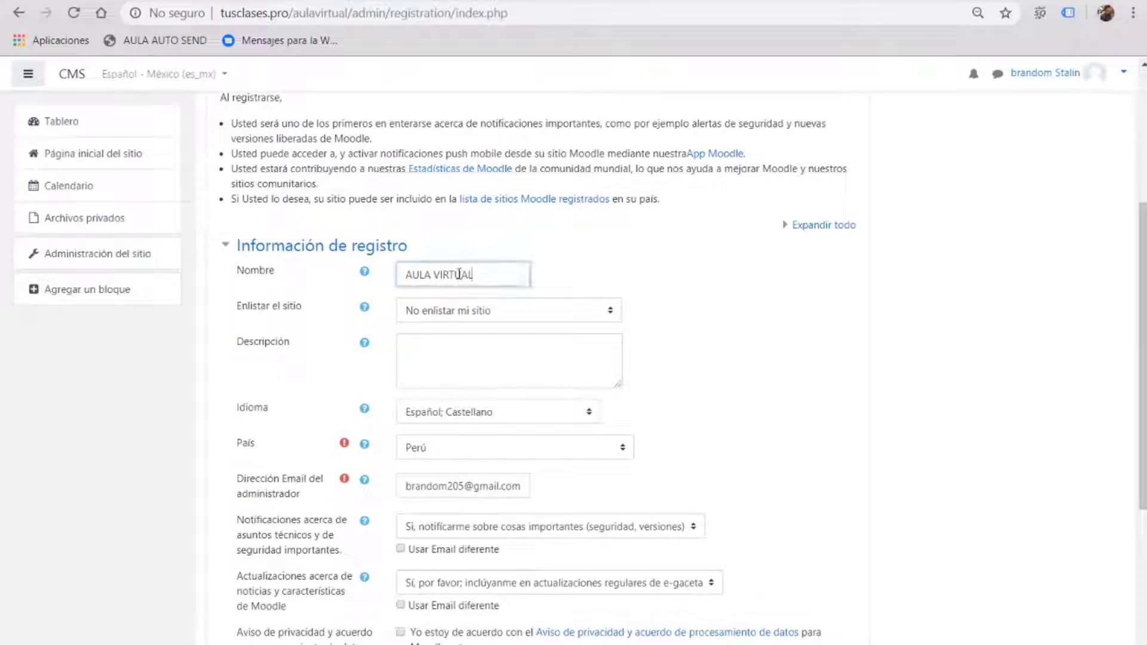
- Review the name, description, country, e-mail and notification fields in the site's registration information
{"action": "left_click_drag", "start_coordinate": [480, 275], "coordinate": [396, 277]}
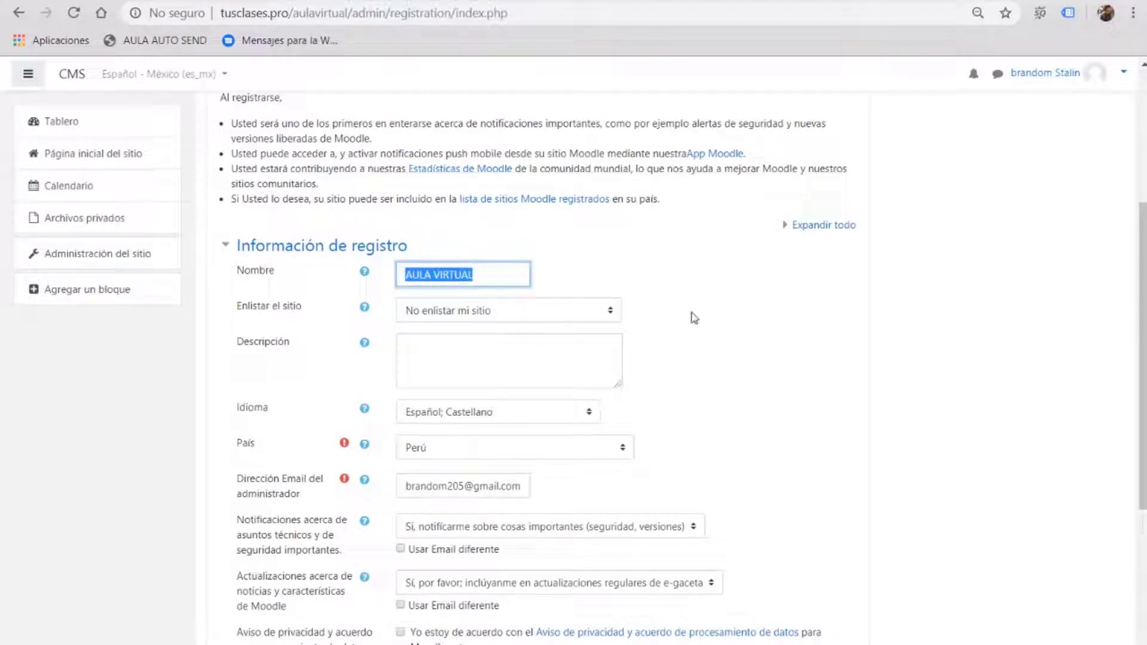
{"action": "left_click", "coordinate": [473, 365]}
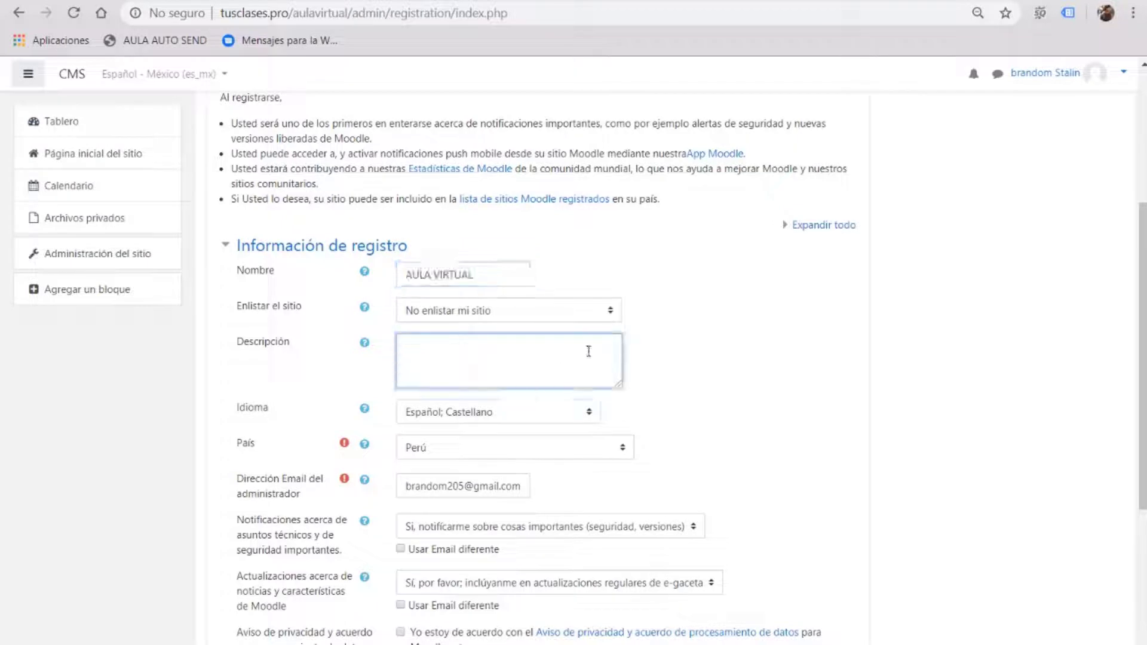
{"action": "scroll", "coordinate": [589, 351], "scroll_direction": "down", "scroll_amount": 1}
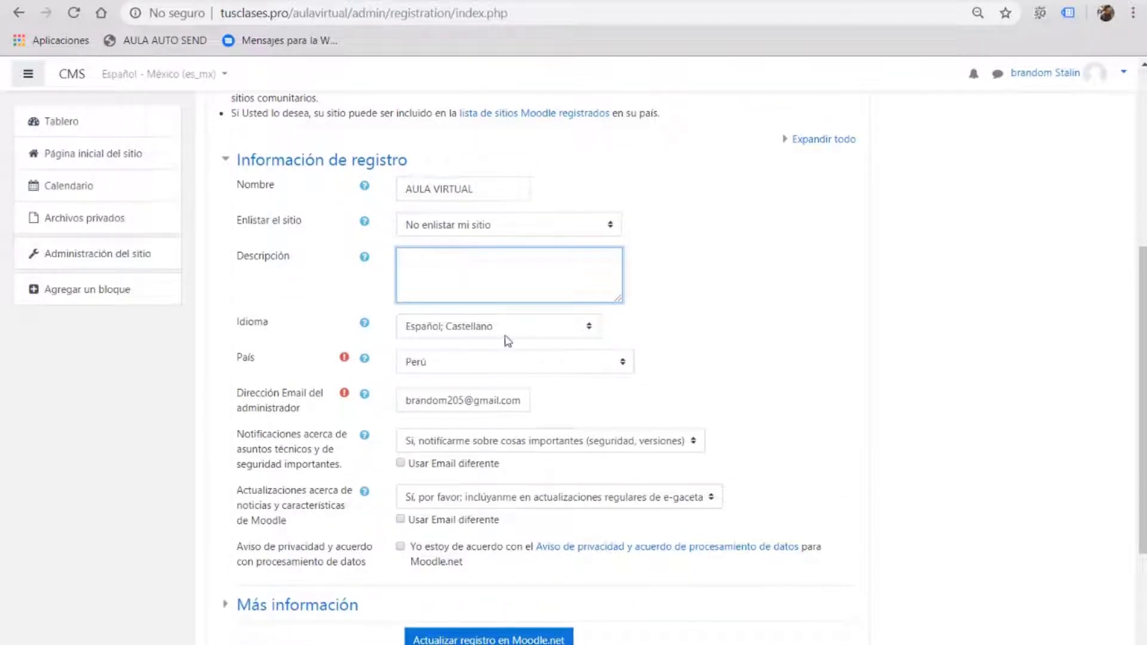
{"action": "left_click", "coordinate": [523, 367]}
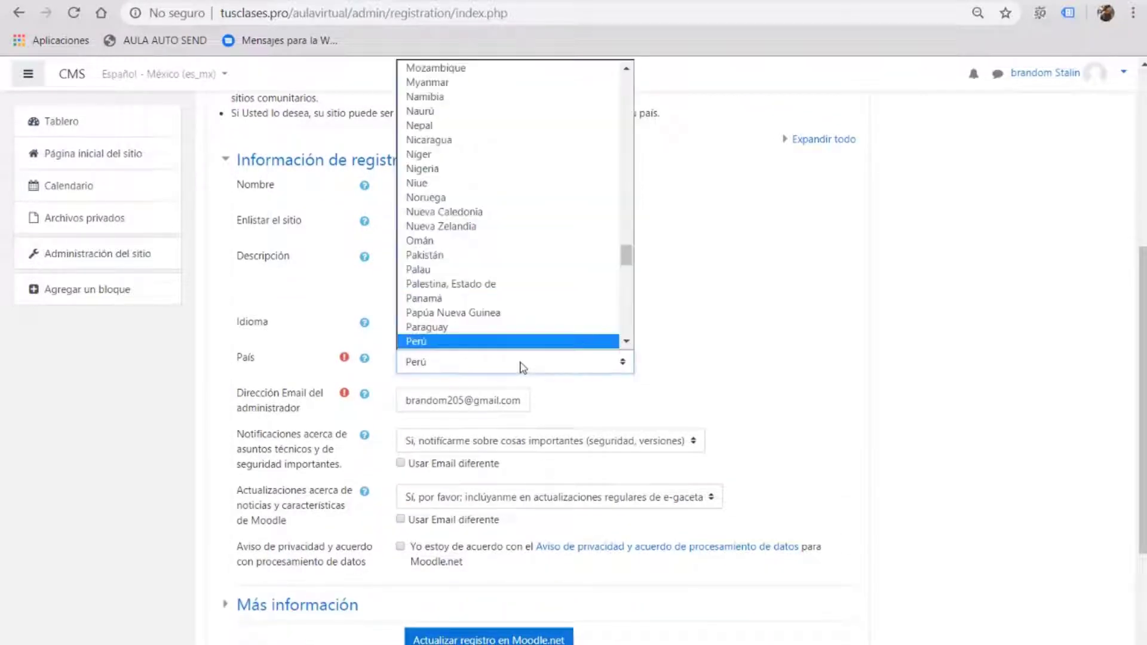
{"action": "left_click", "coordinate": [523, 367]}
{"action": "scroll", "coordinate": [668, 405], "scroll_direction": "down", "scroll_amount": 1}
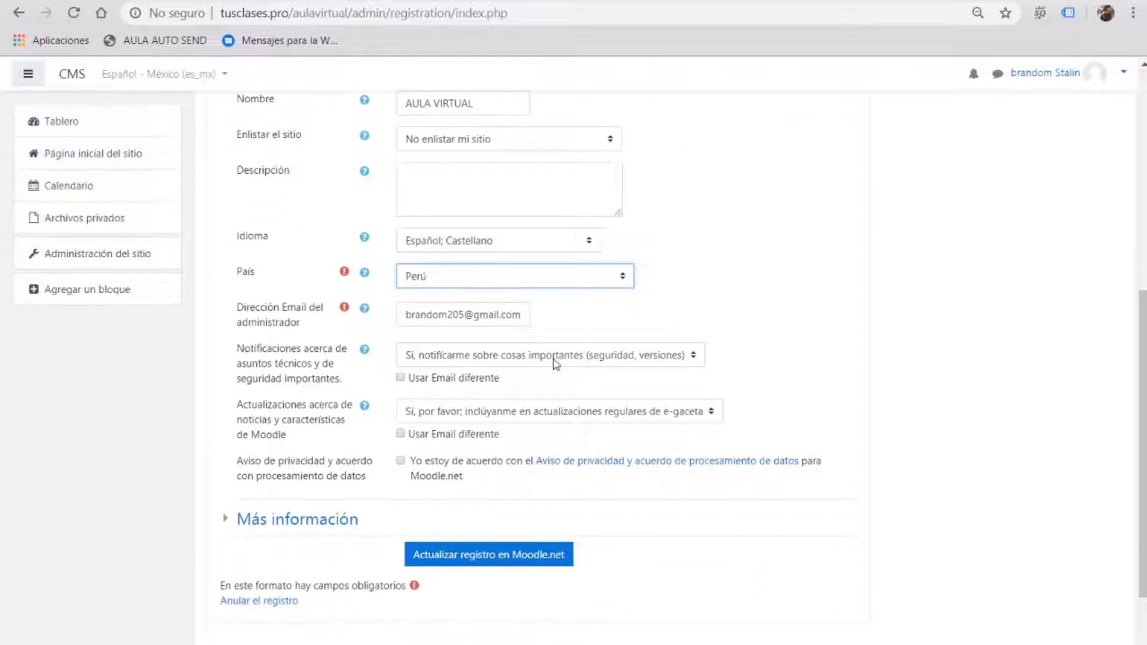
{"action": "scroll", "coordinate": [554, 364], "scroll_direction": "down", "scroll_amount": 1}
{"action": "scroll", "coordinate": [707, 221], "scroll_direction": "up", "scroll_amount": 3}
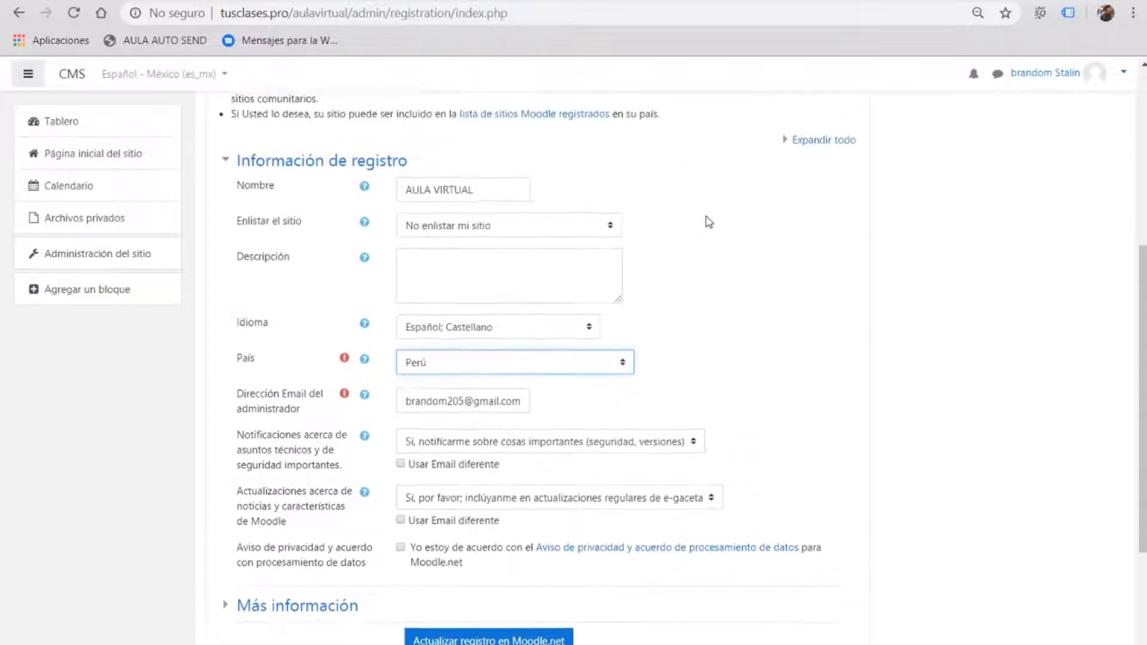
{"action": "scroll", "coordinate": [709, 225], "scroll_direction": "down", "scroll_amount": 2}
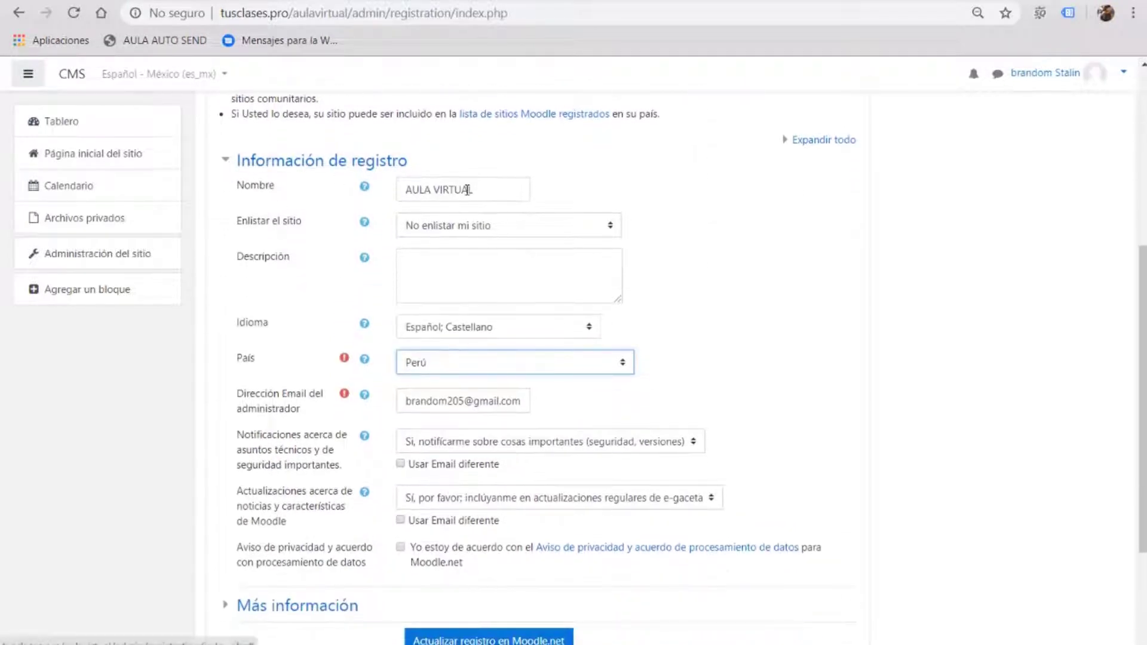
{"action": "scroll", "coordinate": [268, 185], "scroll_direction": "up", "scroll_amount": 1}
- Collapse the registration information, expand Más información and check which Moodle version the site runs
{"action": "left_click", "coordinate": [225, 248]}
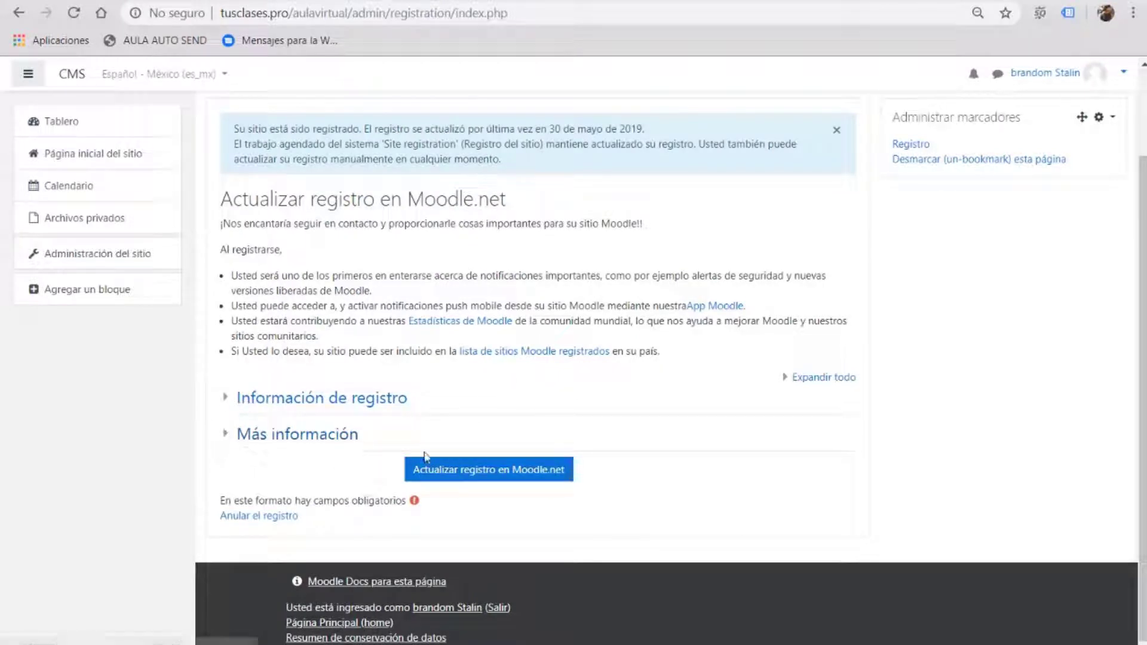
{"action": "left_click", "coordinate": [230, 435]}
{"action": "scroll", "coordinate": [227, 439], "scroll_direction": "down", "scroll_amount": 2}
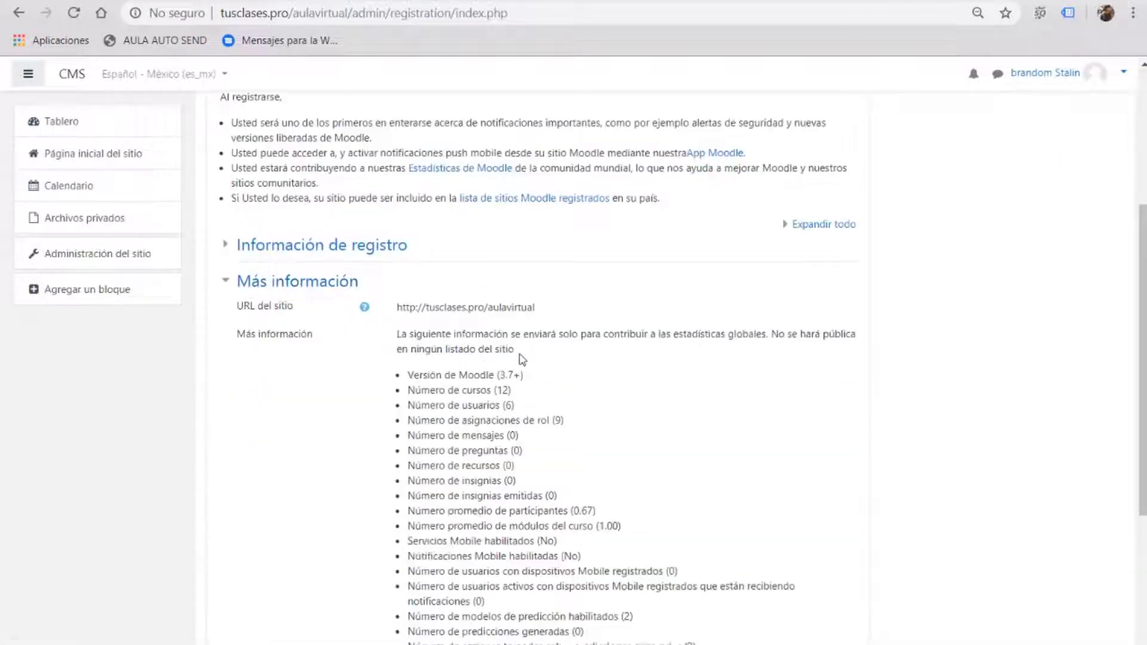
{"action": "scroll", "coordinate": [522, 354], "scroll_direction": "down", "scroll_amount": 3}
{"action": "scroll", "coordinate": [710, 316], "scroll_direction": "up", "scroll_amount": 1}
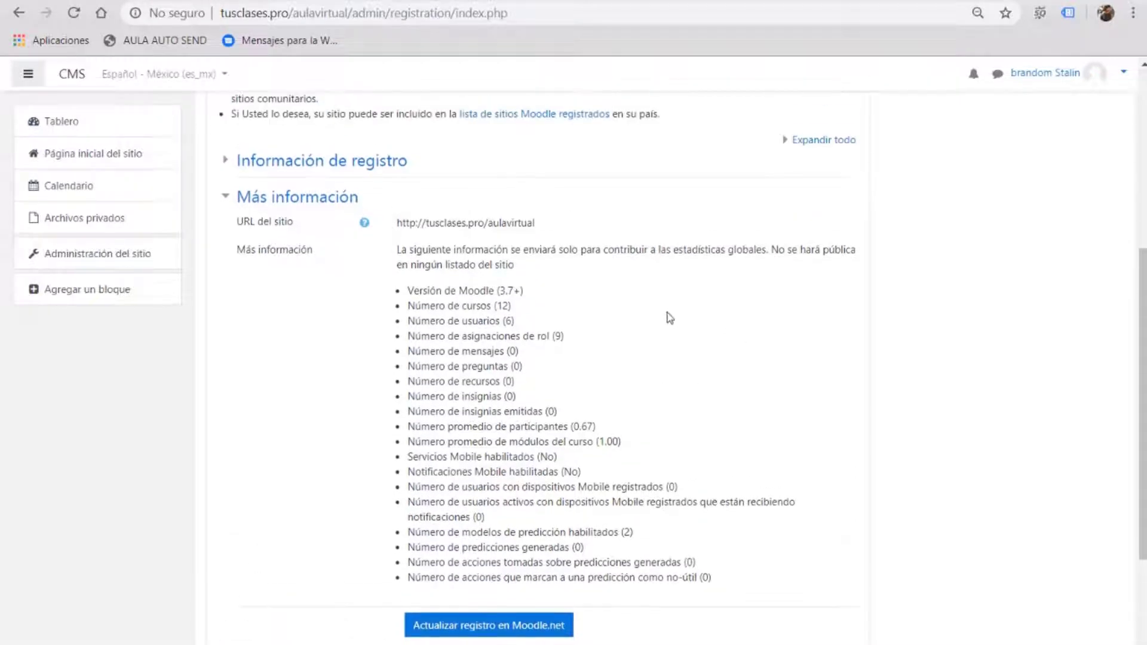
{"action": "left_click_drag", "start_coordinate": [407, 294], "coordinate": [531, 293]}
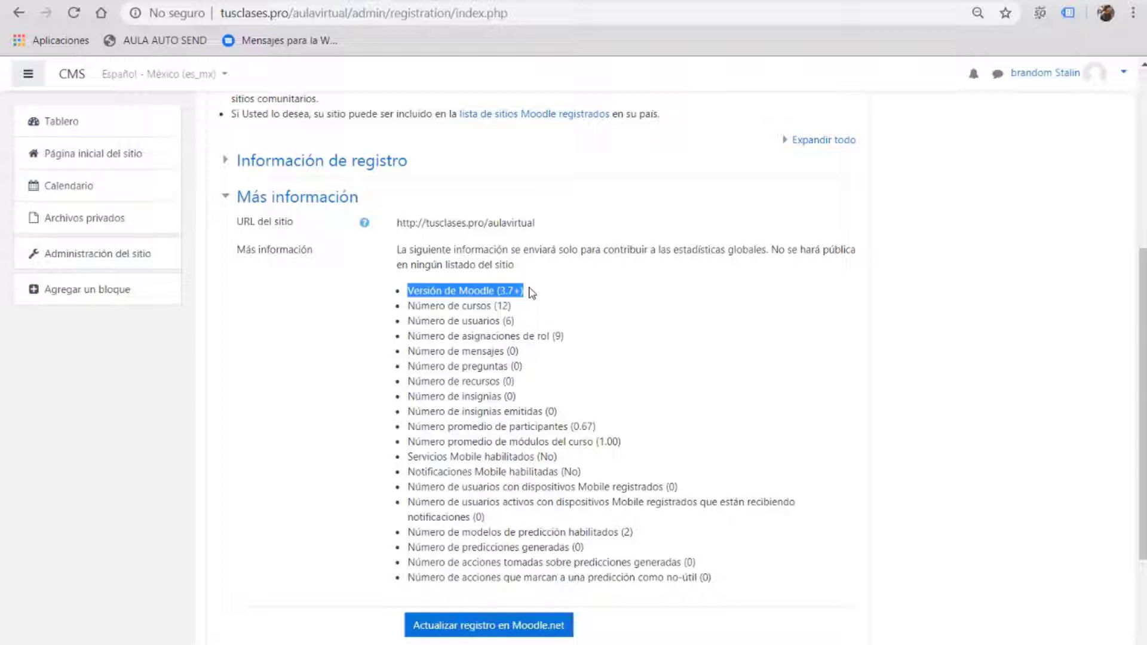
{"action": "left_click", "coordinate": [512, 294]}
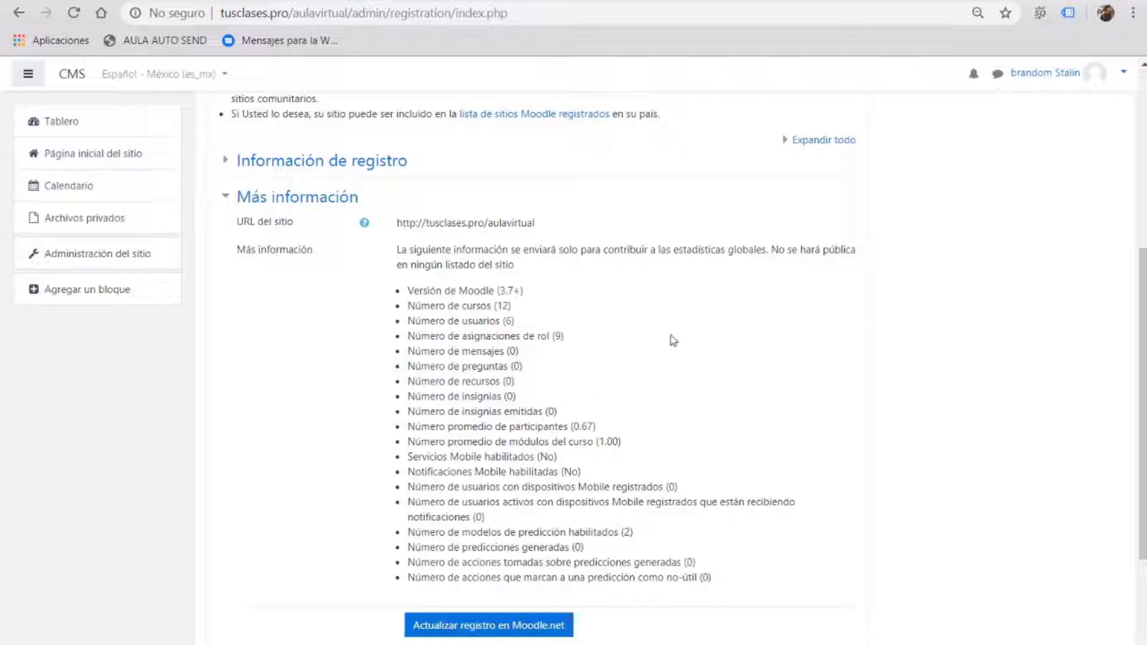
- Search for "google" in a new browser tab and open the Google home page from the results
{"action": "key", "text": "ctrl+t"}
{"action": "type", "text": "goo"}
{"action": "left_click", "coordinate": [238, 12]}
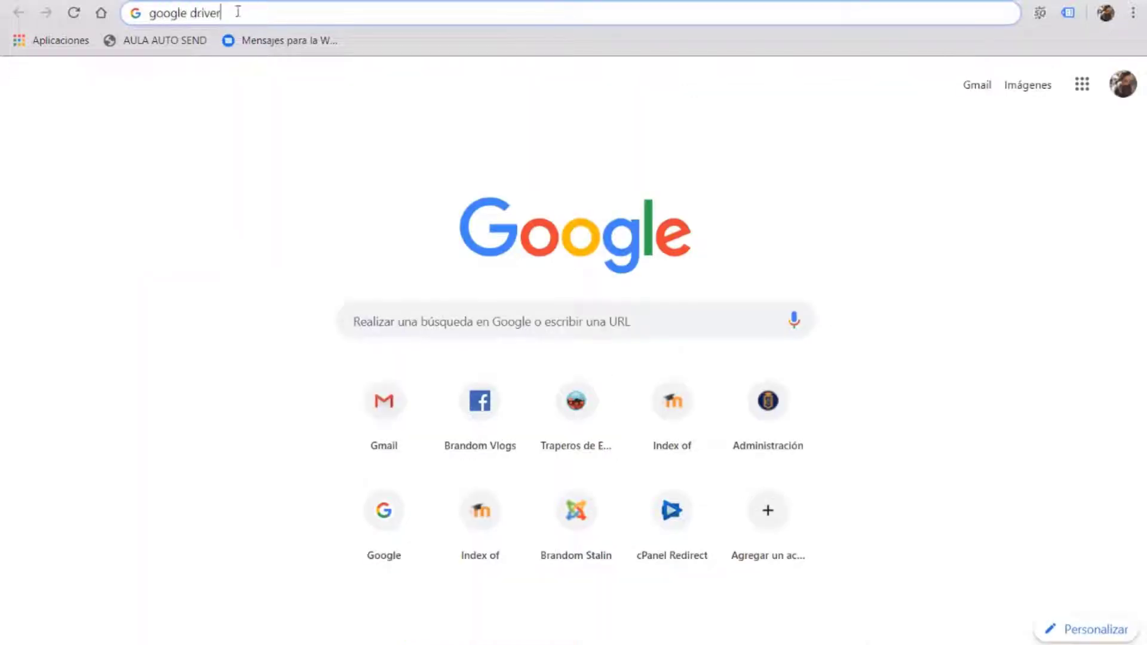
{"action": "left_click_drag", "start_coordinate": [188, 12], "coordinate": [259, 11]}
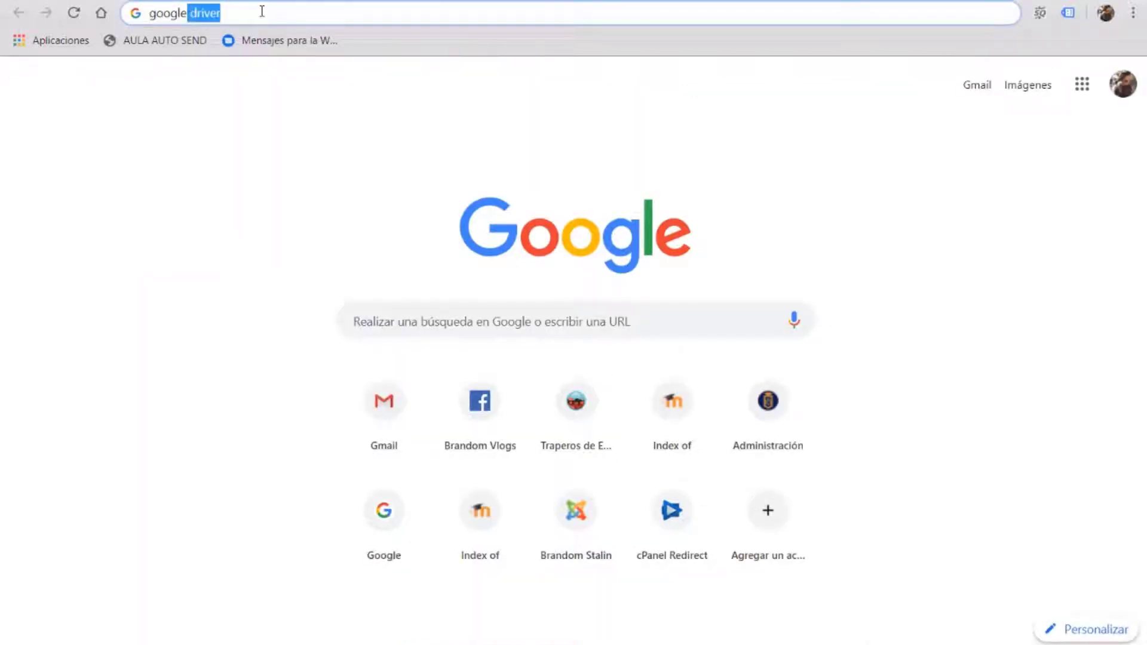
{"action": "key", "text": "BackSpace"}
{"action": "key", "text": "Return"}
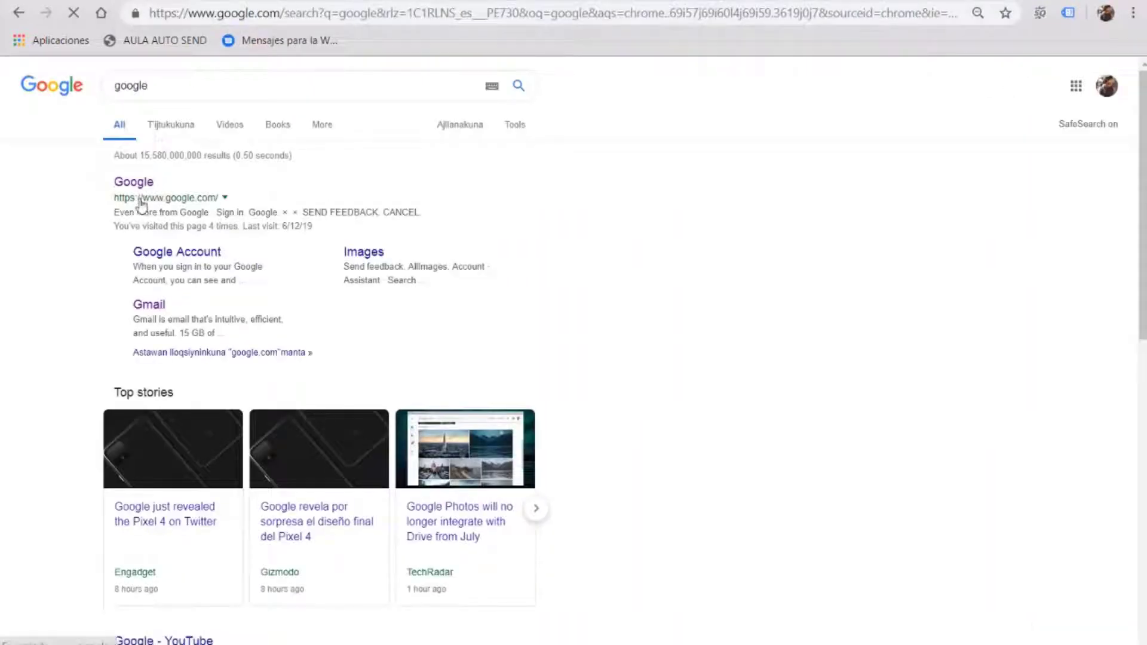
{"action": "left_click", "coordinate": [141, 201]}
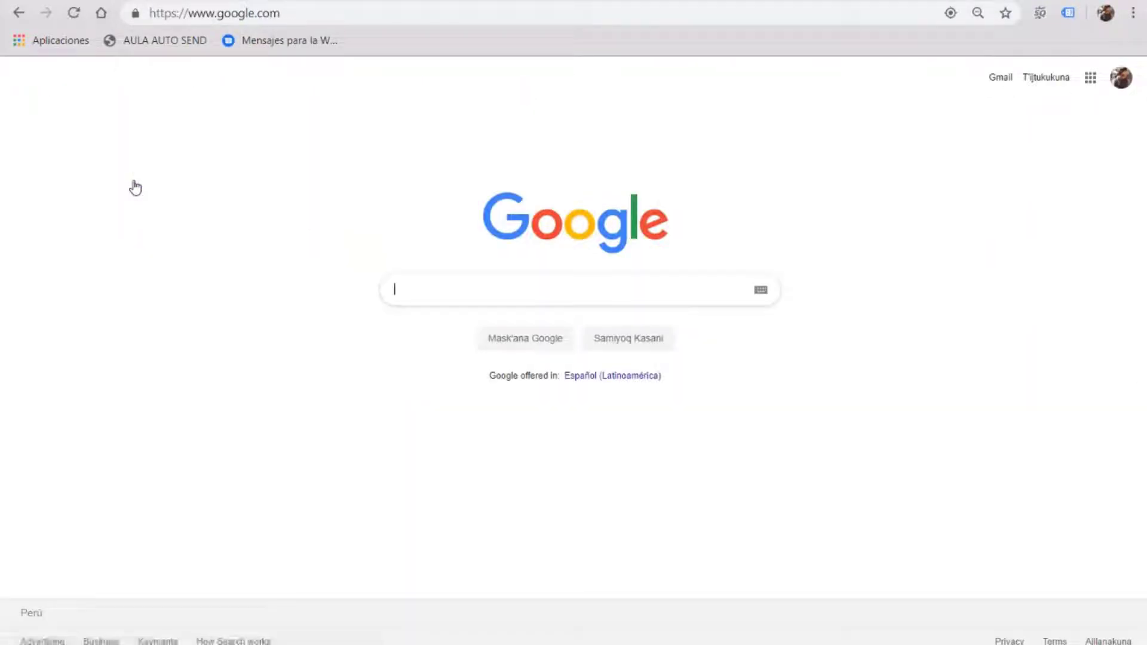
{"action": "key", "text": "ctrl+plus"}
{"action": "key", "text": "ctrl+plus"}
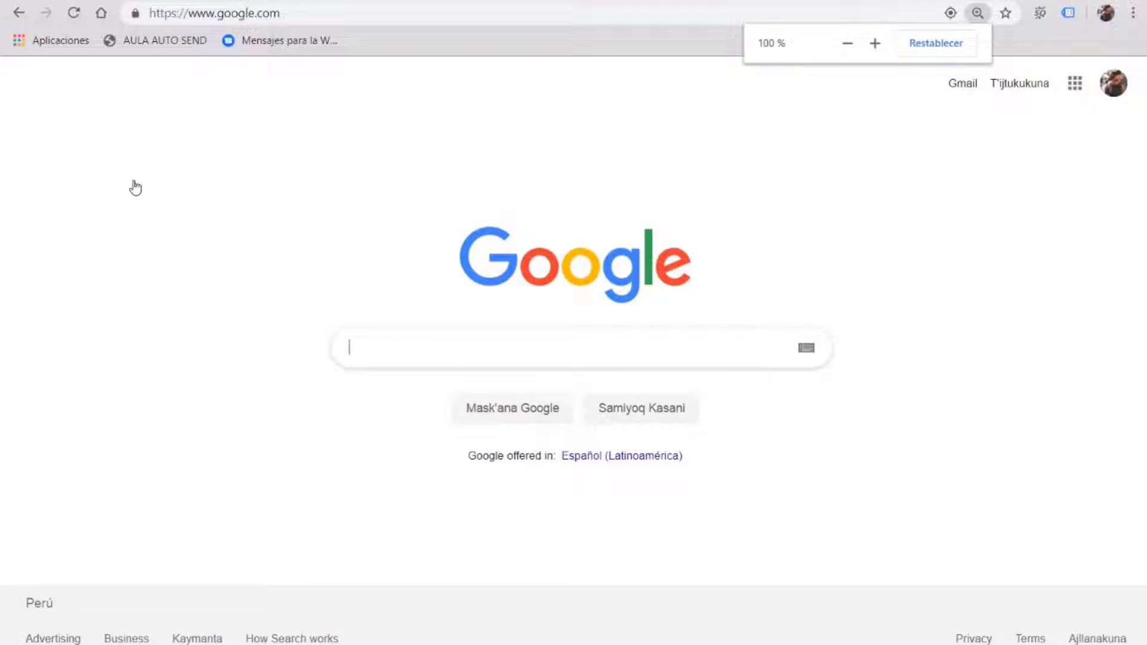
- Search Google for "moodle" and open the official moodle.org site from the results
{"action": "type", "text": "moodle"}
{"action": "key", "text": "BackSpace"}
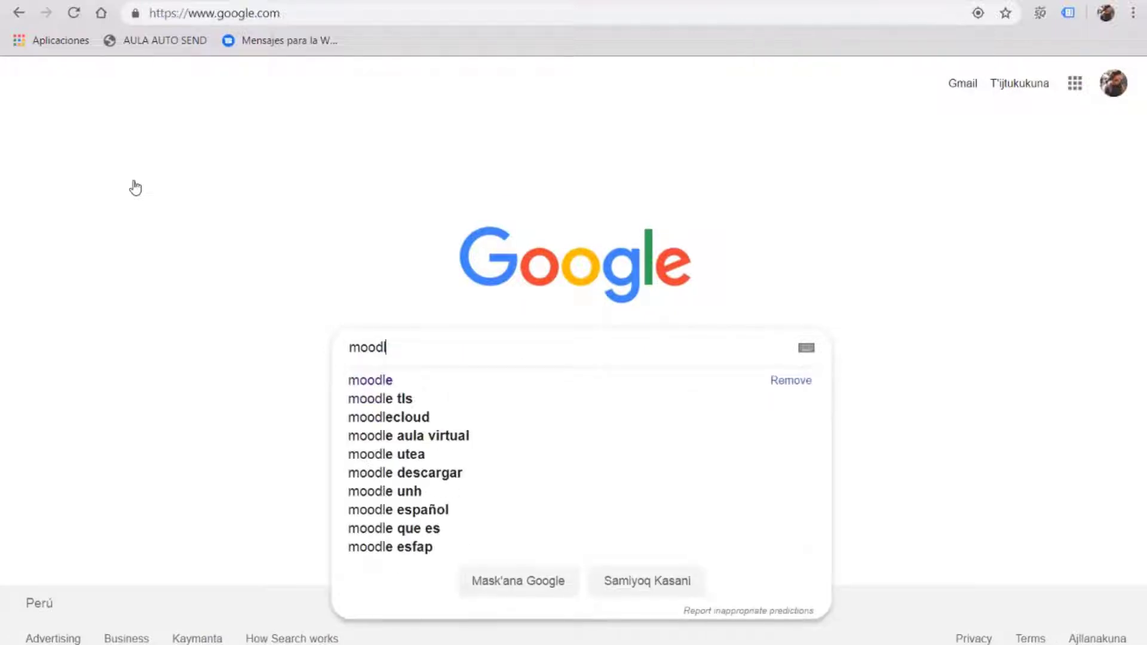
{"action": "type", "text": "e"}
{"action": "key", "text": "Return"}
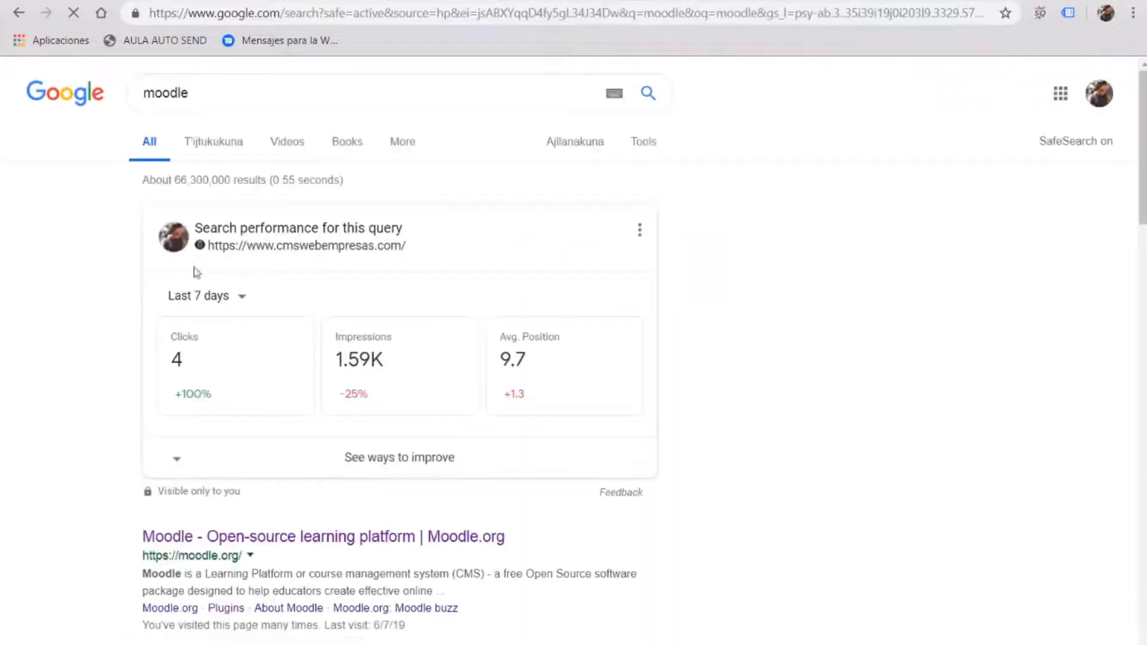
{"action": "scroll", "coordinate": [461, 306], "scroll_direction": "down", "scroll_amount": 5}
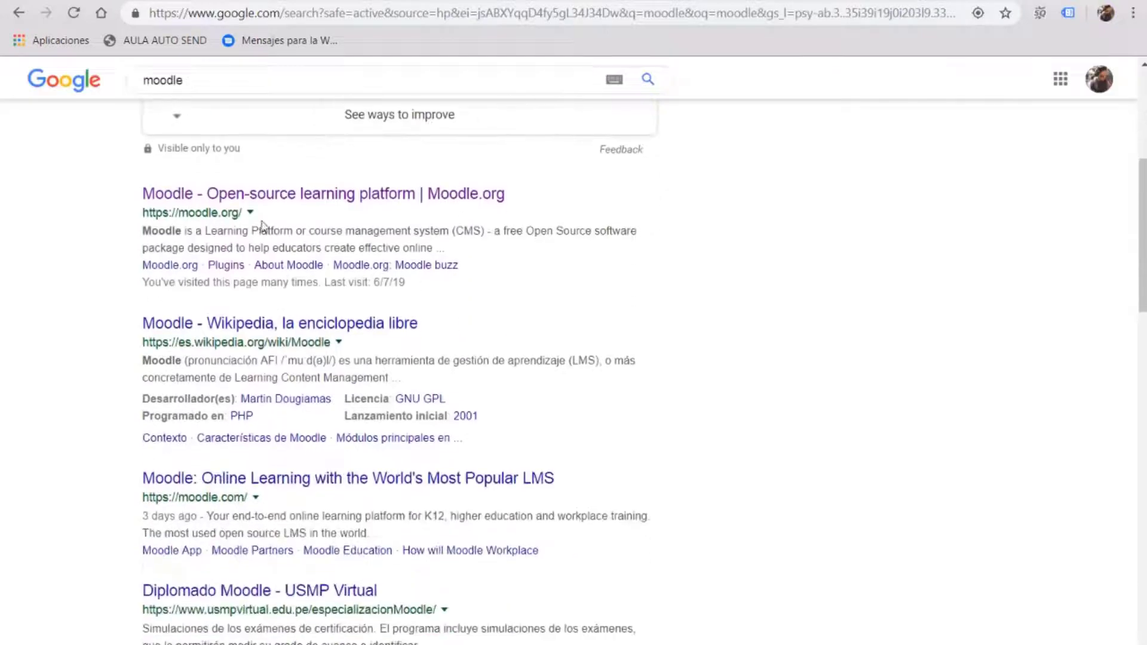
{"action": "left_click", "coordinate": [263, 199]}
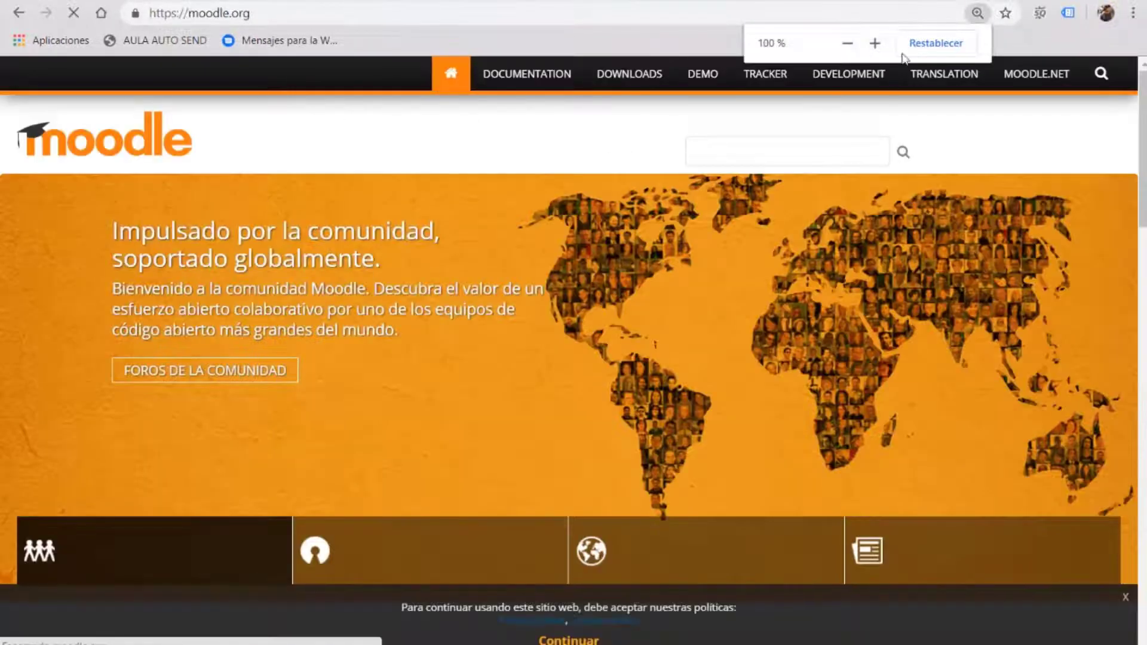
- Open the Plugins directory through the Downloads links in the moodle.org footer
{"action": "scroll", "coordinate": [635, 116], "scroll_direction": "down", "scroll_amount": 20}
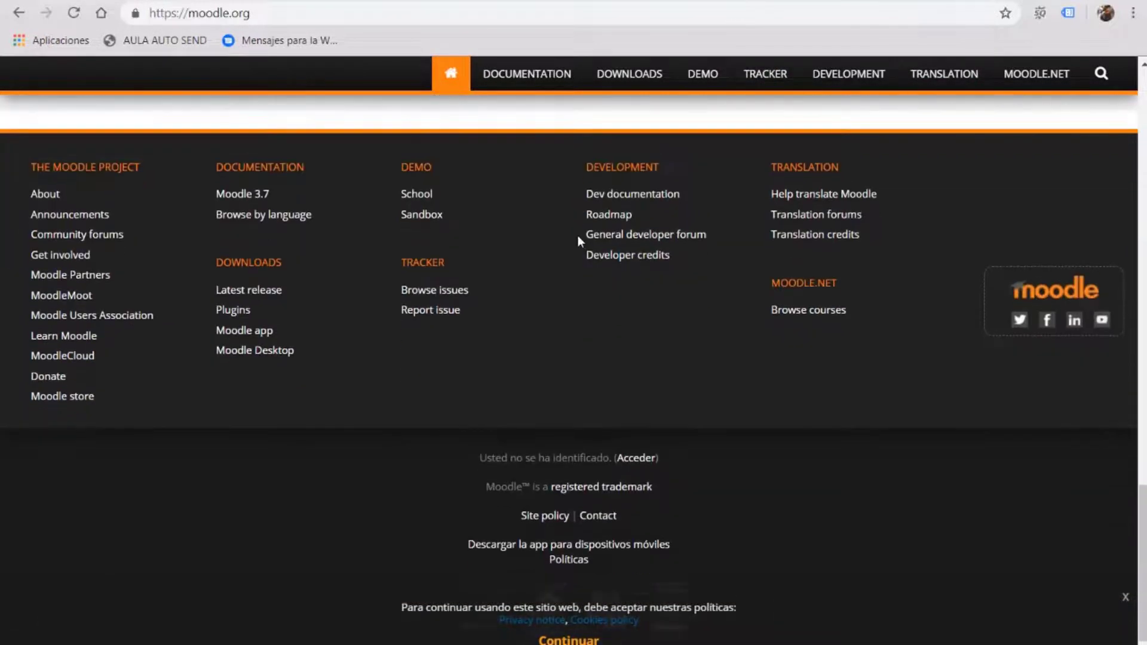
{"action": "scroll", "coordinate": [578, 235], "scroll_direction": "up", "scroll_amount": 1}
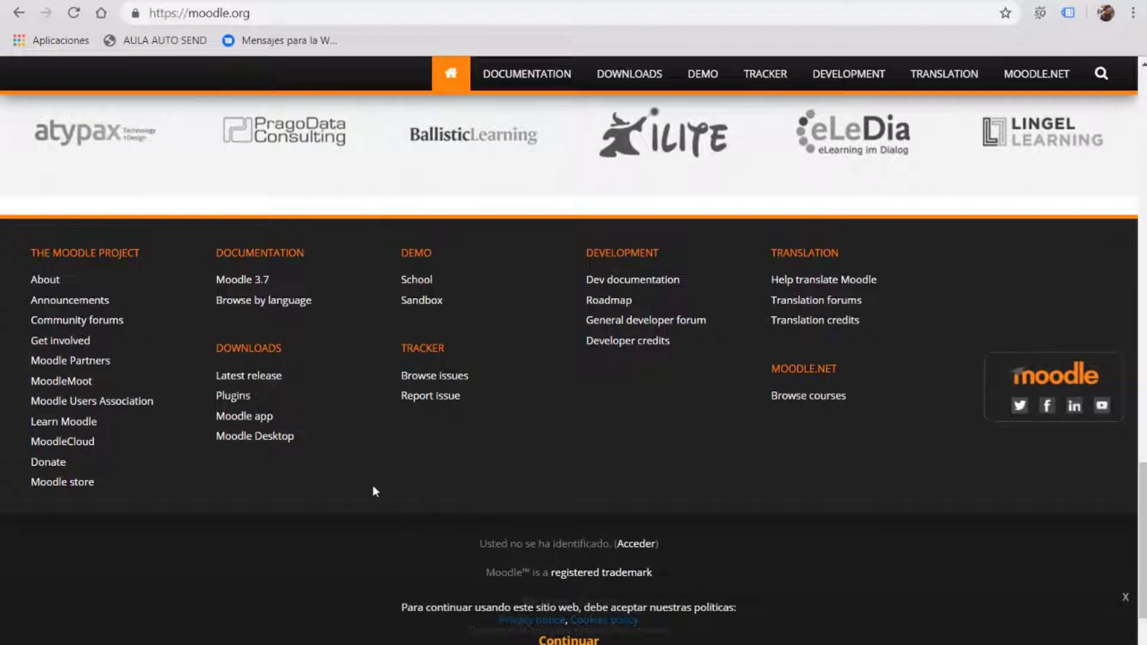
{"action": "left_click", "coordinate": [240, 403]}
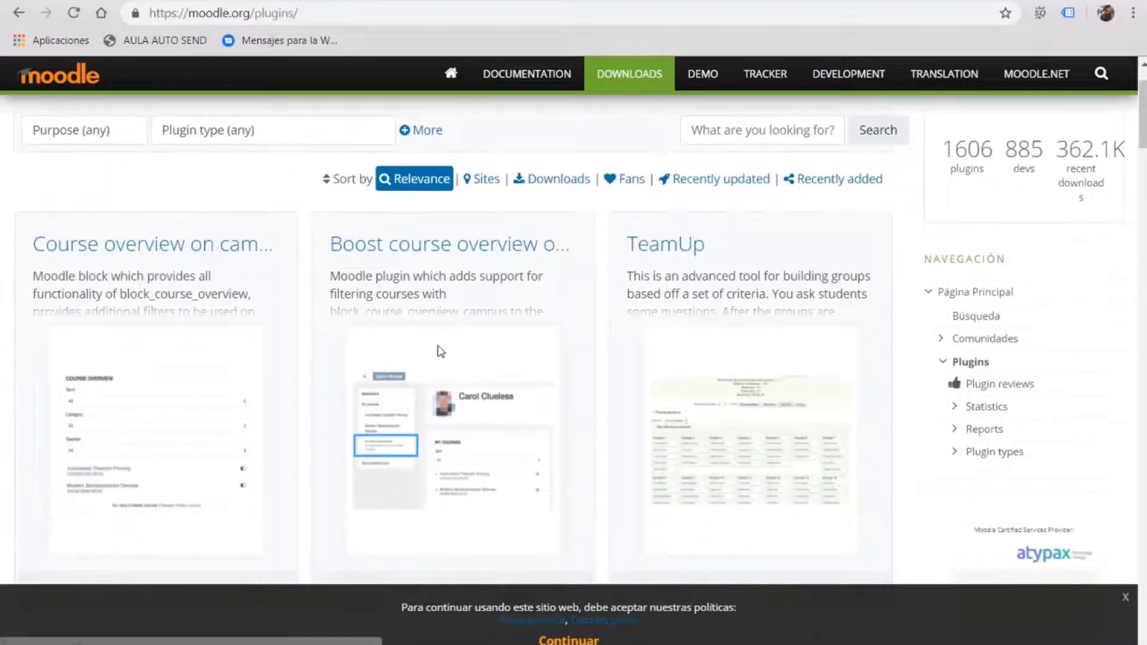
- Expand Plugin types and Themes in the plugin directory navigation and view the Themes plugin type stats
{"action": "scroll", "coordinate": [645, 323], "scroll_direction": "down", "scroll_amount": 5}
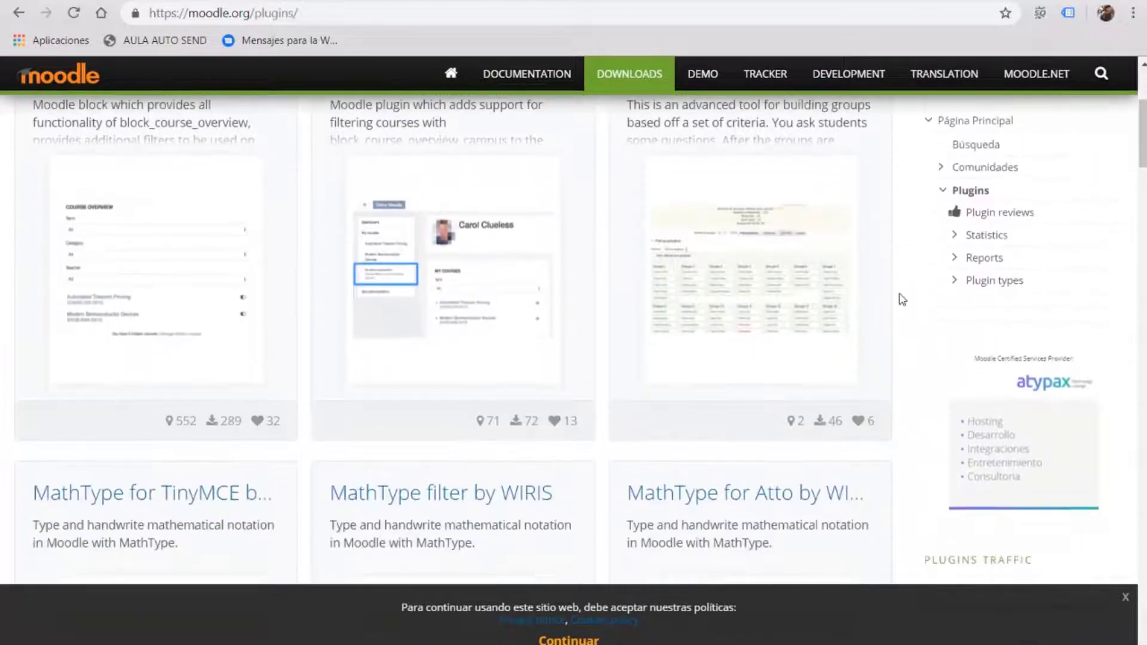
{"action": "scroll", "coordinate": [902, 363], "scroll_direction": "up", "scroll_amount": 1}
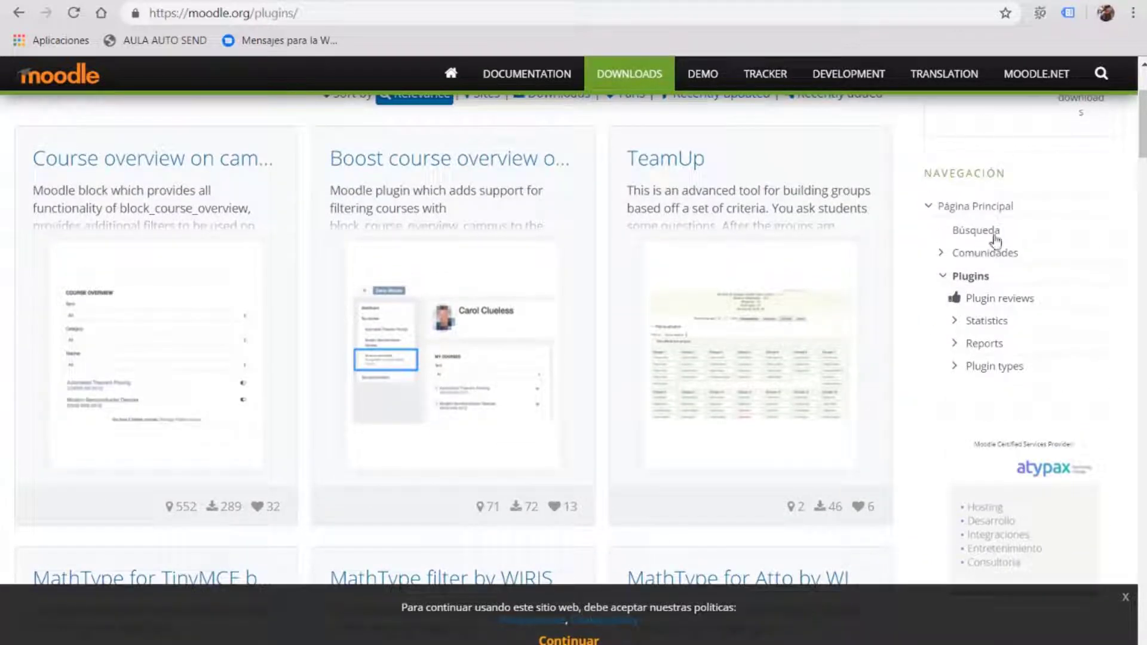
{"action": "scroll", "coordinate": [1054, 337], "scroll_direction": "down", "scroll_amount": 1}
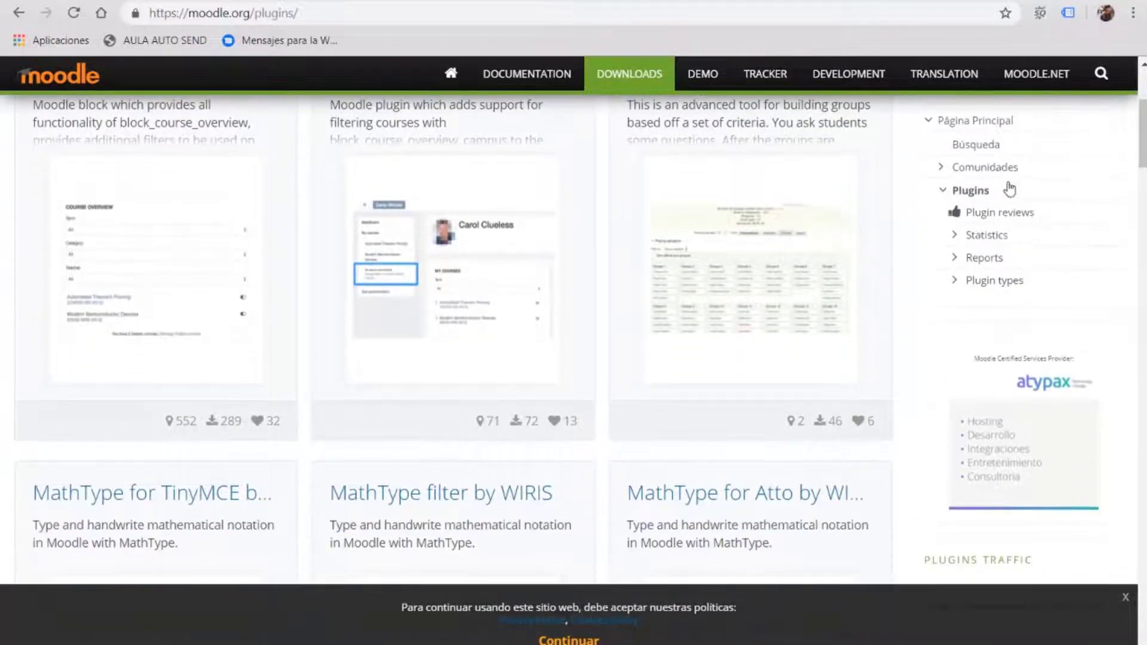
{"action": "left_click", "coordinate": [954, 282]}
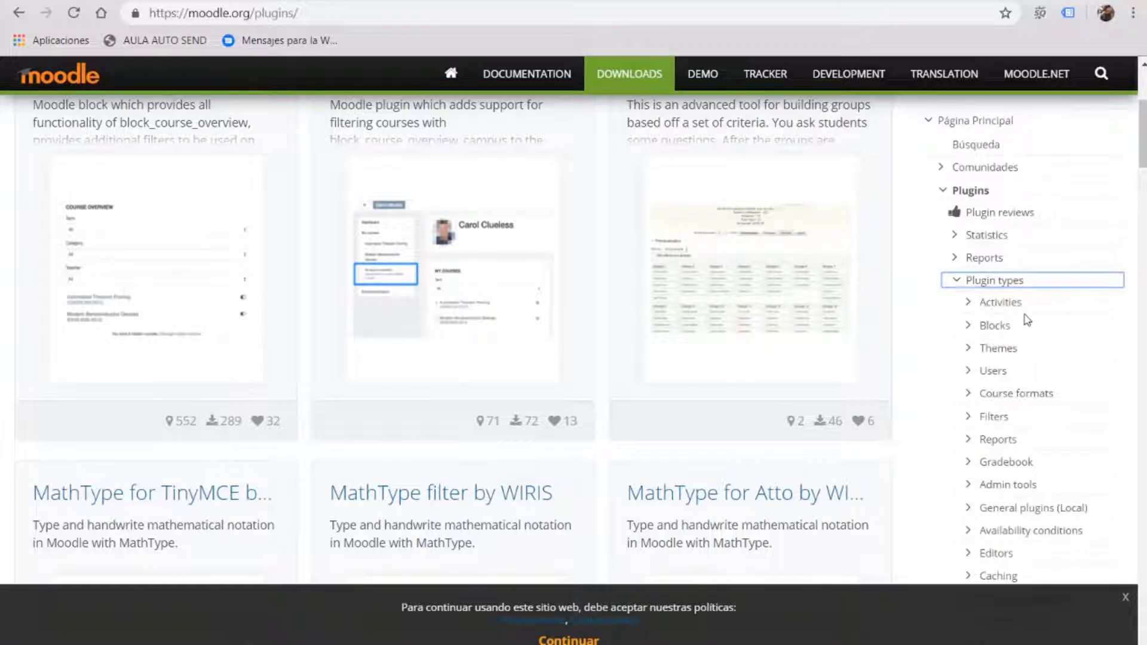
{"action": "scroll", "coordinate": [967, 307], "scroll_direction": "down", "scroll_amount": 1}
{"action": "scroll", "coordinate": [968, 311], "scroll_direction": "up", "scroll_amount": 1}
{"action": "left_click", "coordinate": [969, 349]}
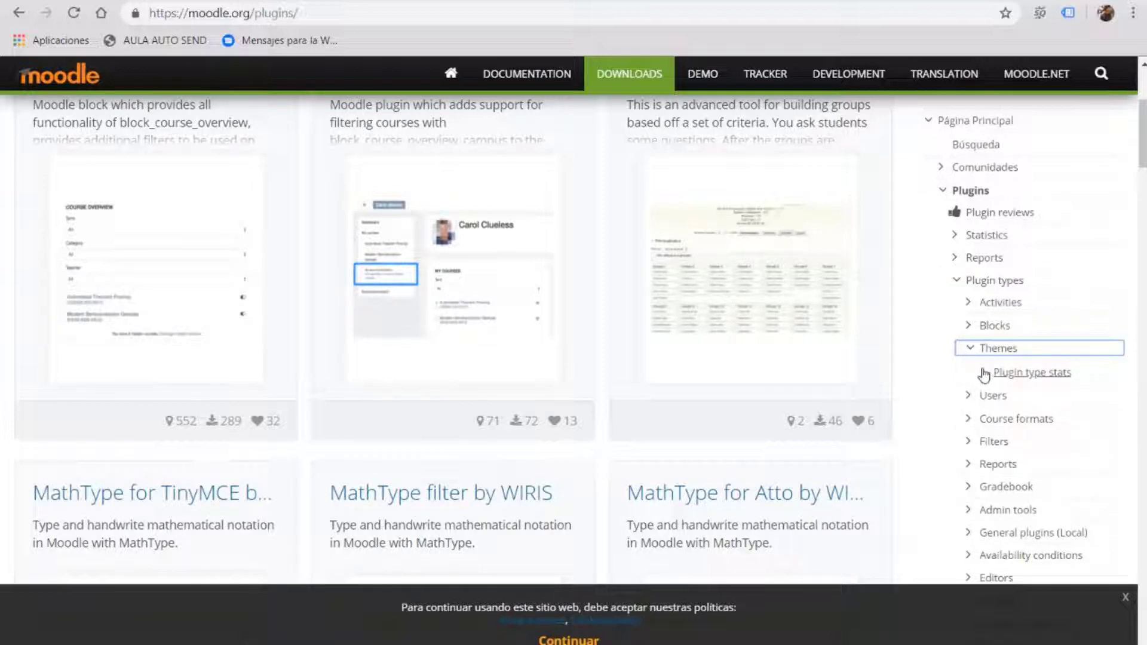
{"action": "left_click", "coordinate": [1029, 376]}
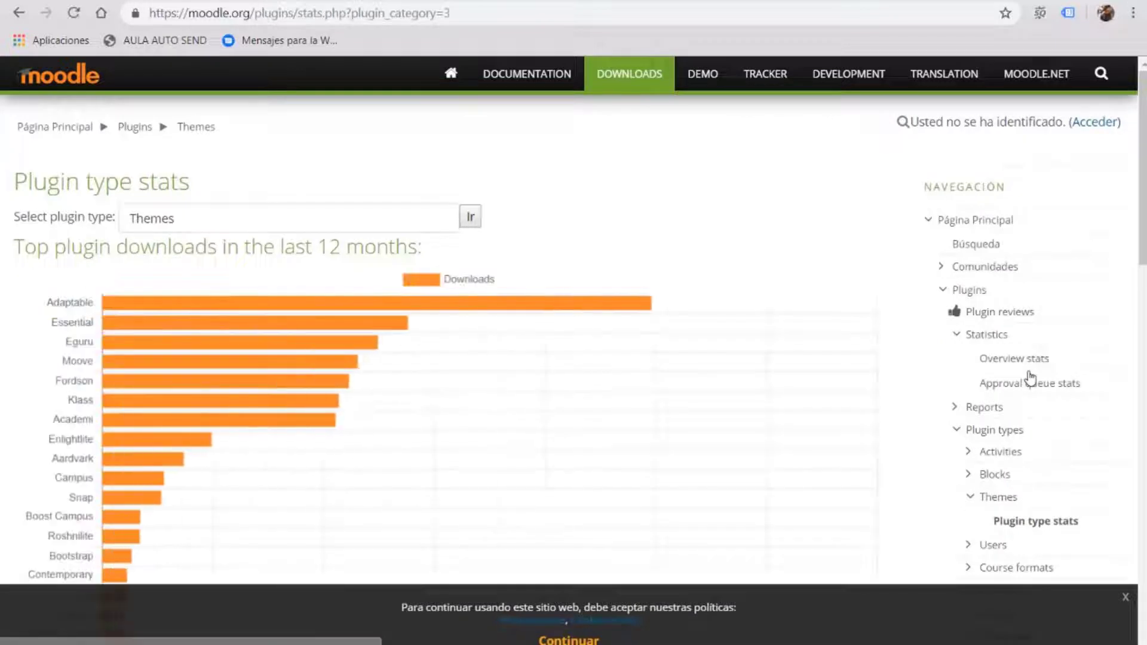
- Open the Themes category of the plugin directory and browse the available themes
{"action": "scroll", "coordinate": [966, 389], "scroll_direction": "down", "scroll_amount": 1}
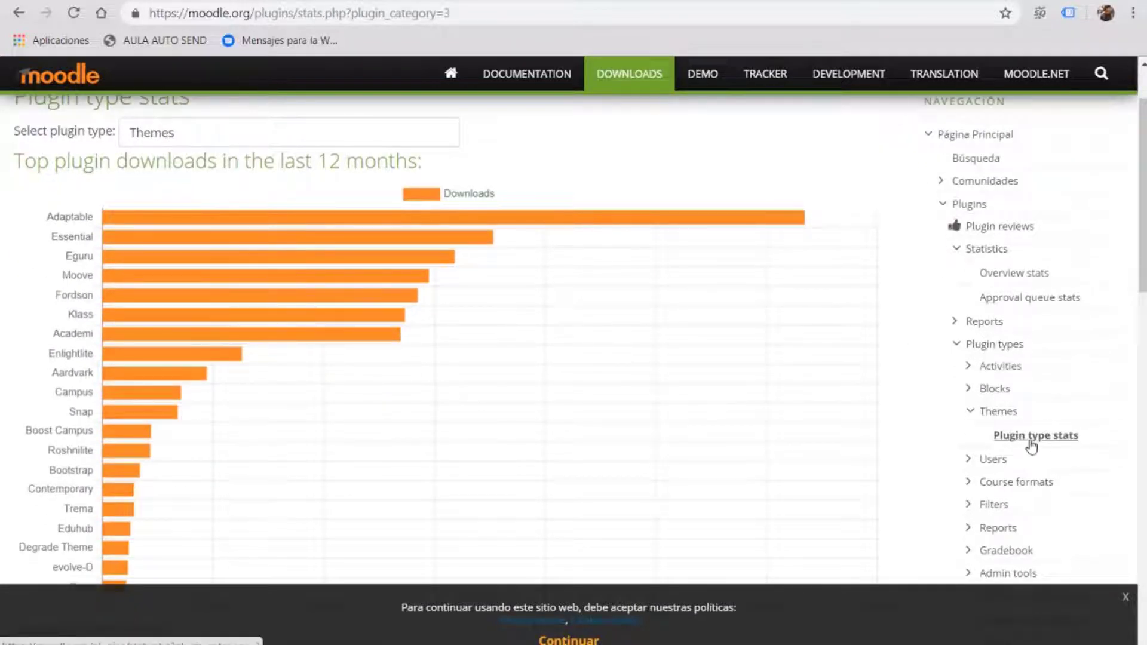
{"action": "left_click", "coordinate": [996, 413]}
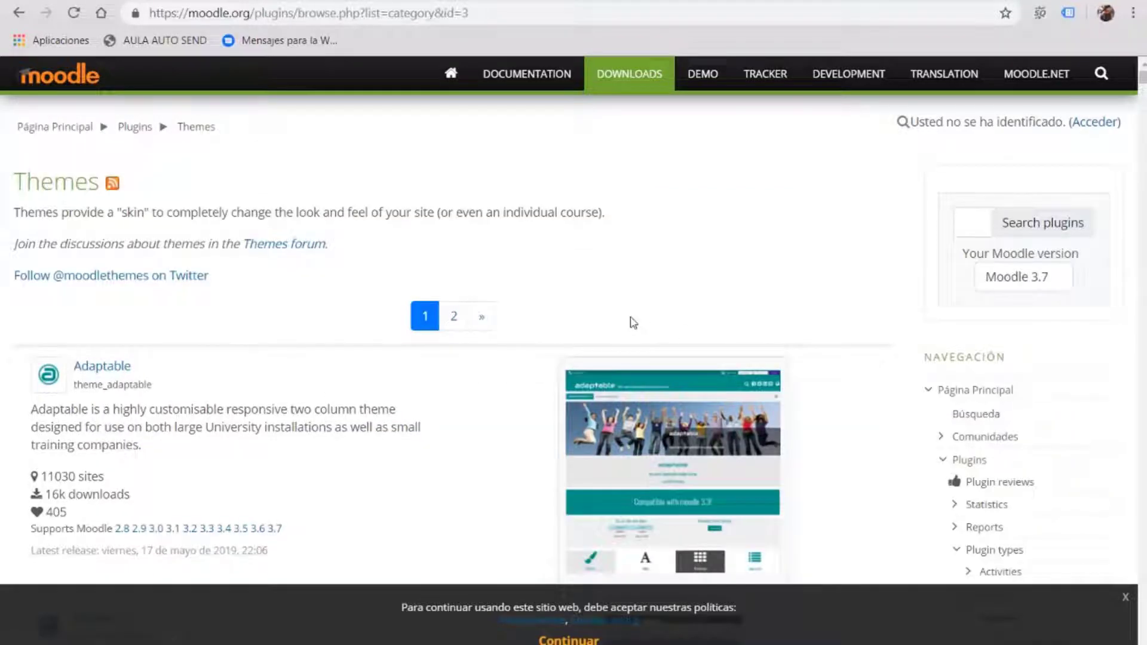
{"action": "scroll", "coordinate": [553, 326], "scroll_direction": "down", "scroll_amount": 2}
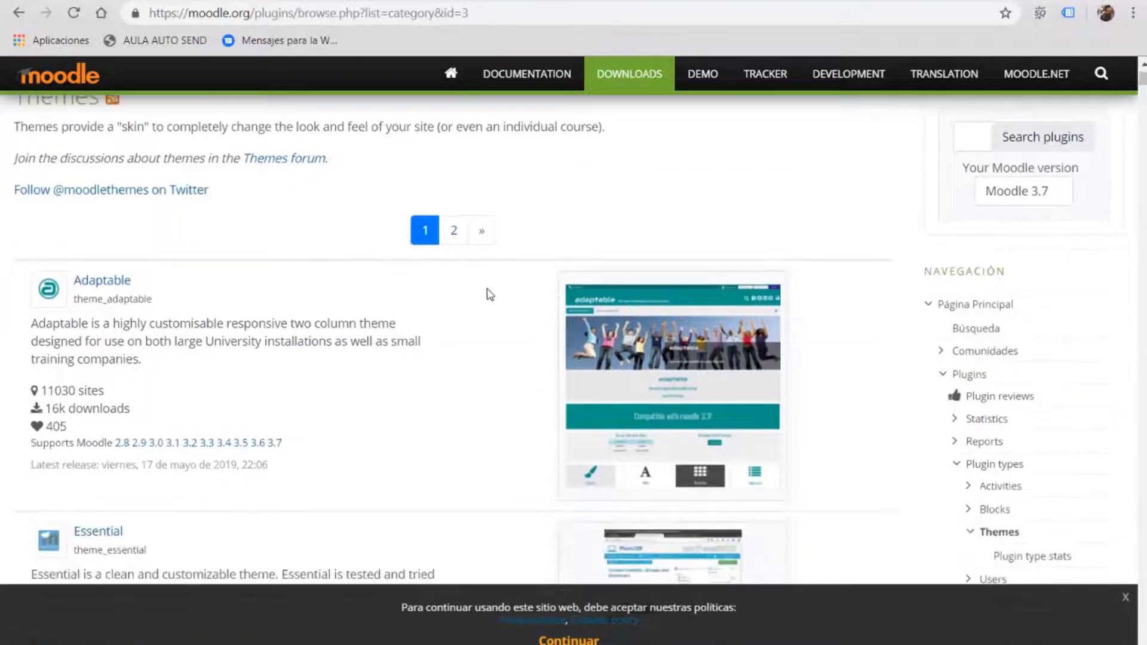
{"action": "scroll", "coordinate": [490, 294], "scroll_direction": "down", "scroll_amount": 13}
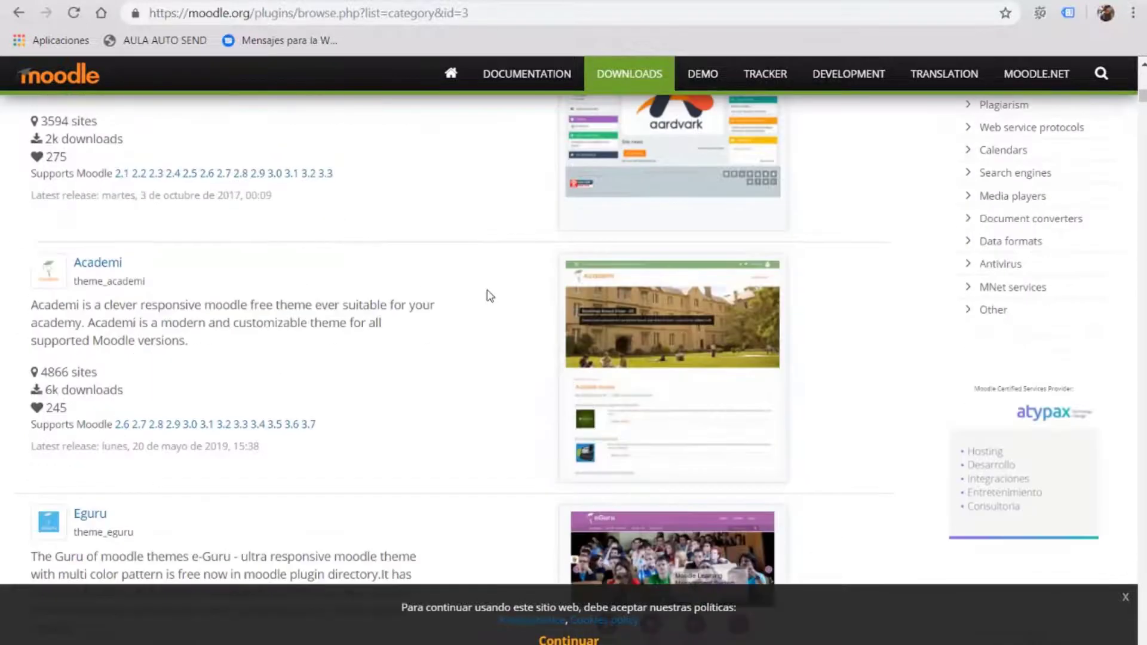
{"action": "scroll", "coordinate": [490, 296], "scroll_direction": "up", "scroll_amount": 11}
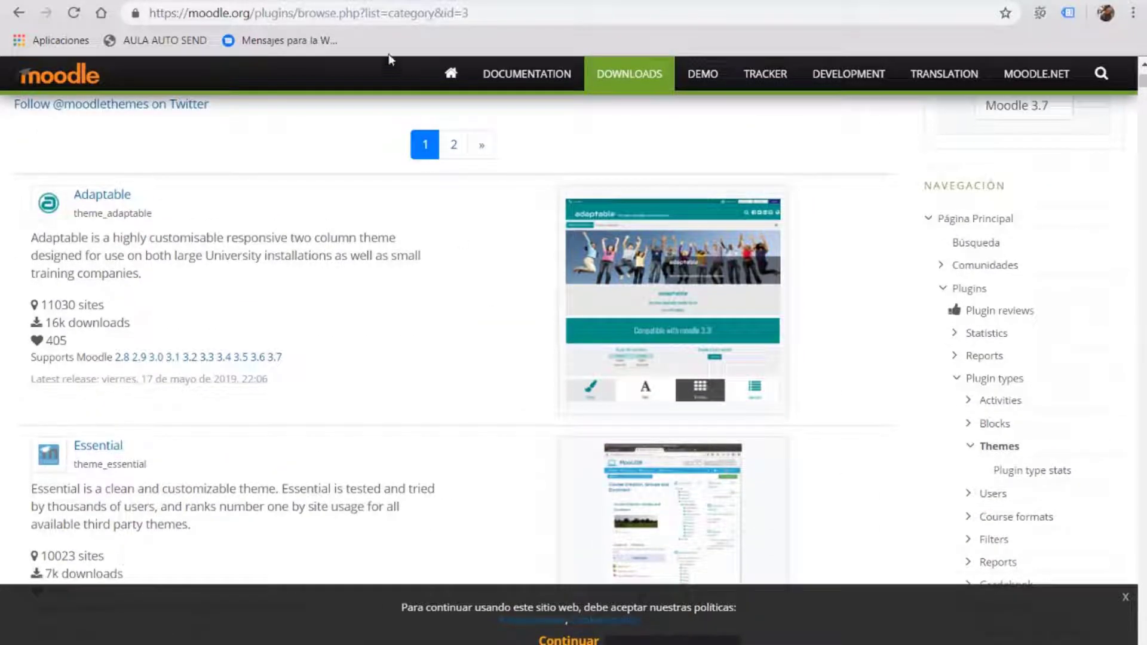
- Check the Moodle version listed on the site's registration page and return to the Themes directory
{"action": "key", "text": "ctrl+Tab"}
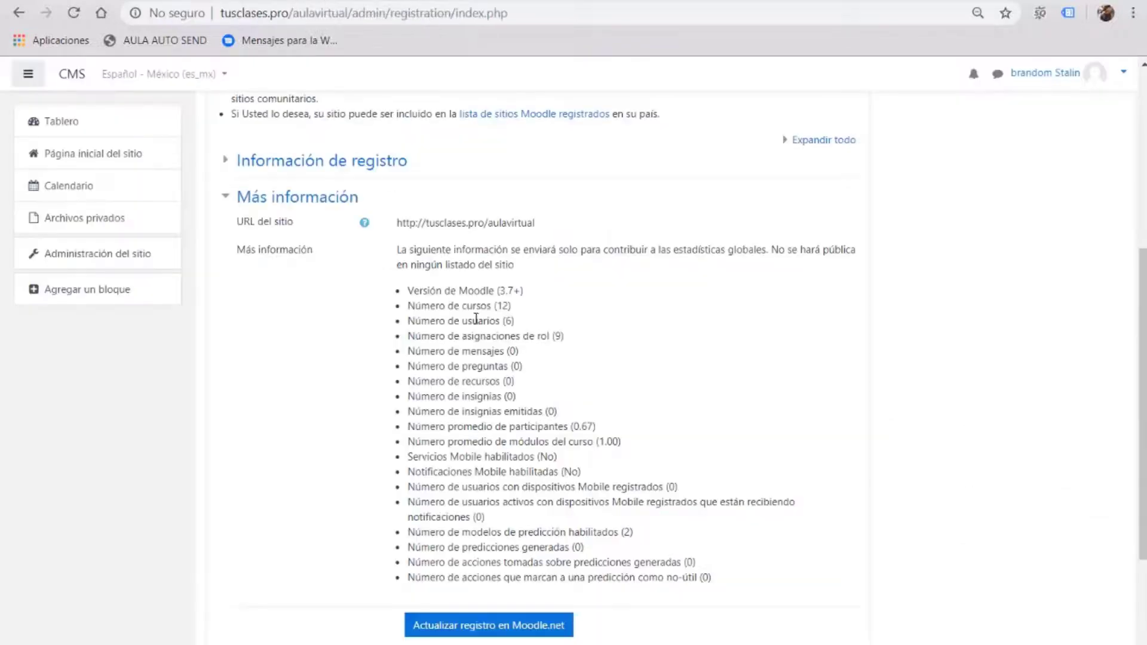
{"action": "left_click_drag", "start_coordinate": [499, 293], "coordinate": [515, 292]}
{"action": "key", "text": "ctrl+Tab"}
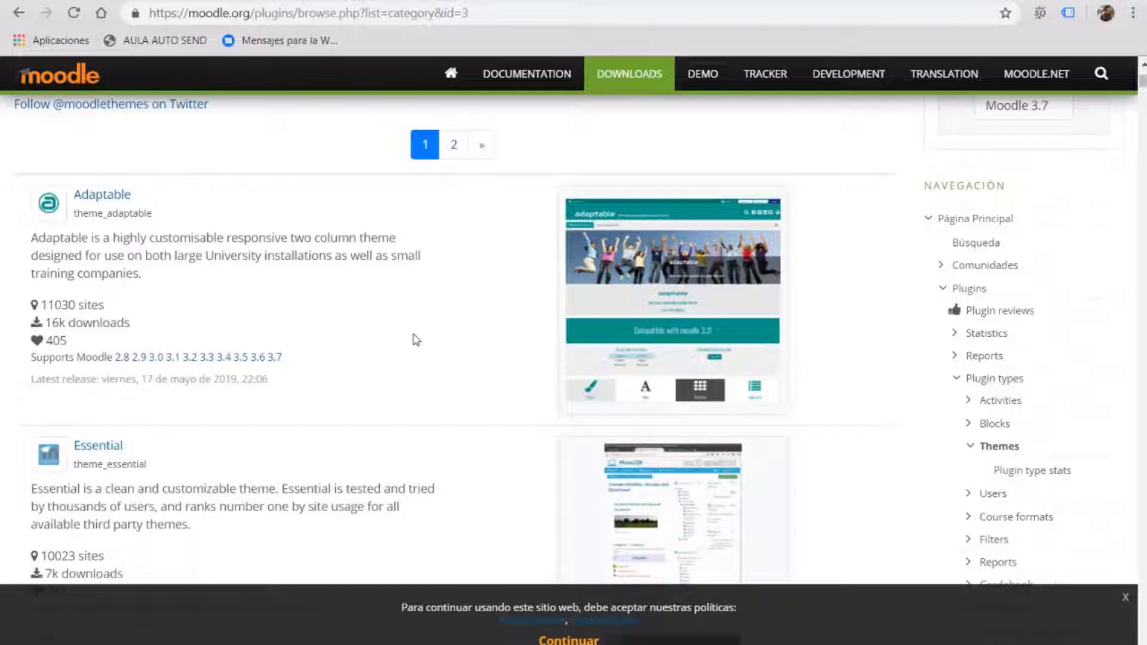
- Compare the supported Moodle versions of the listed themes, from Adaptable through Eguru, against the site's version
{"action": "scroll", "coordinate": [430, 338], "scroll_direction": "down", "scroll_amount": 3}
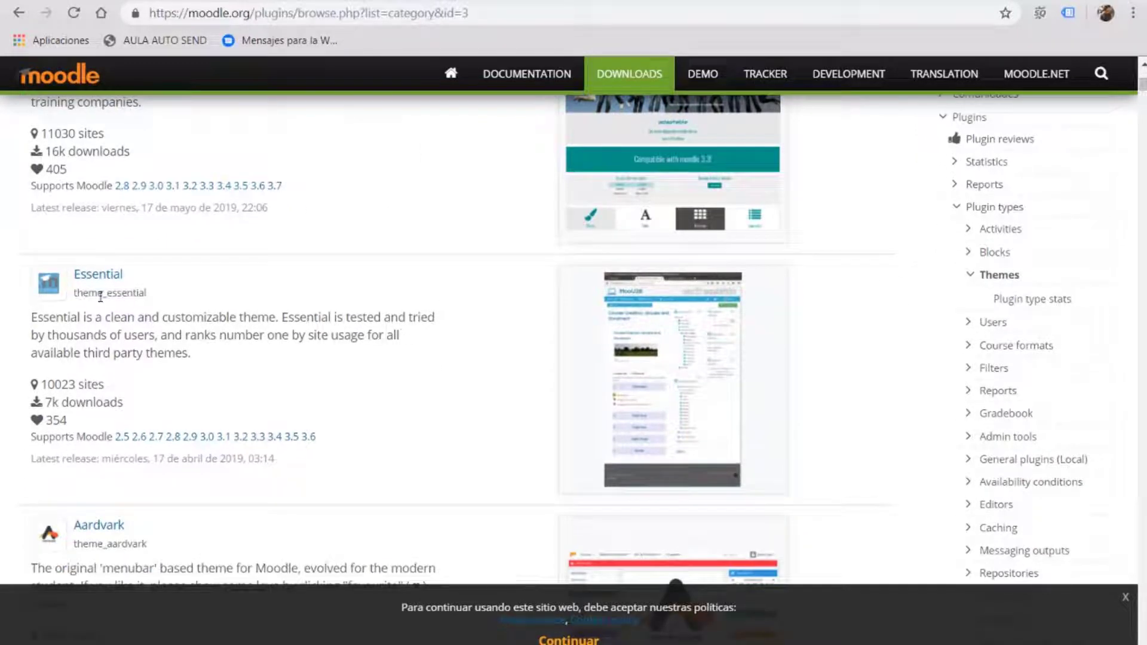
{"action": "scroll", "coordinate": [323, 440], "scroll_direction": "down", "scroll_amount": 3}
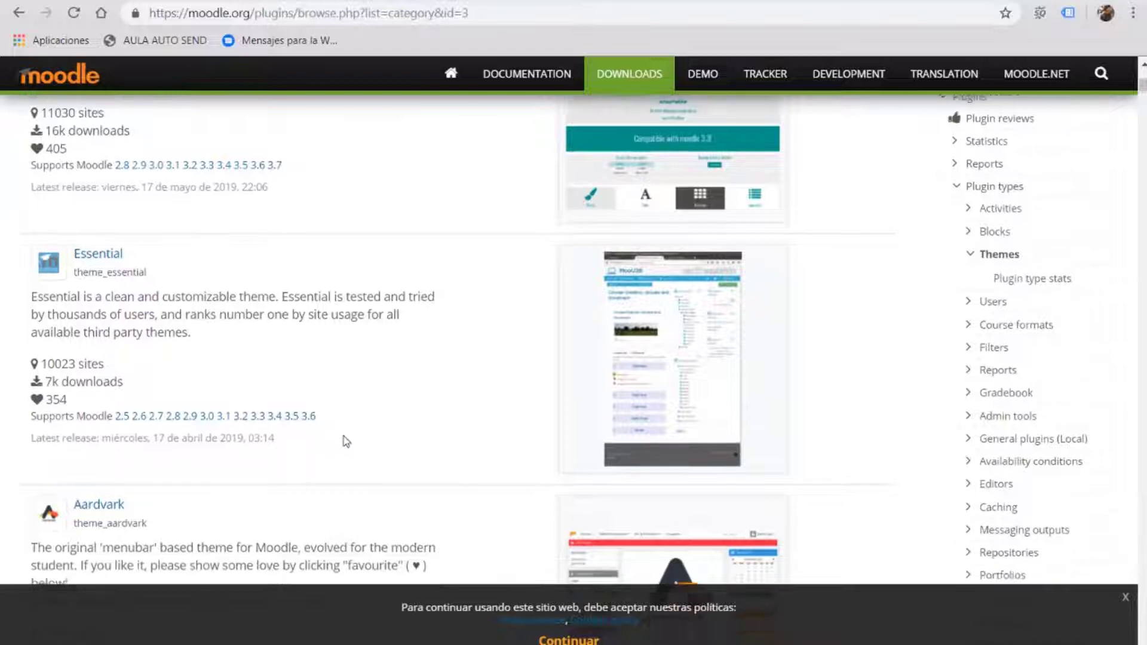
{"action": "scroll", "coordinate": [382, 400], "scroll_direction": "down", "scroll_amount": 1}
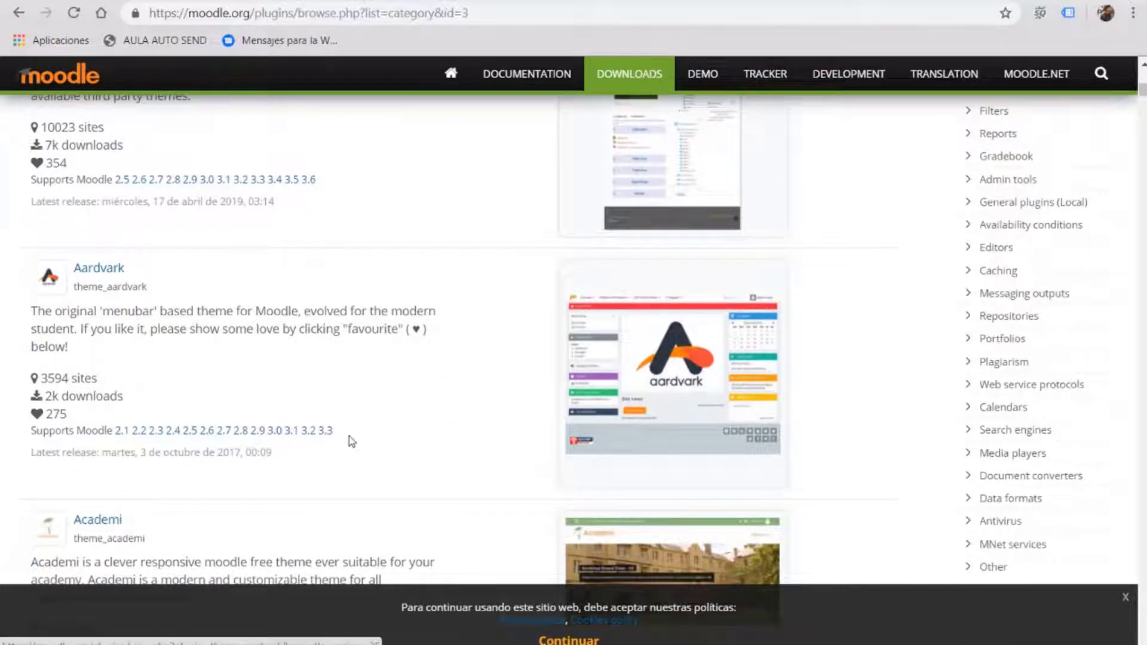
{"action": "scroll", "coordinate": [349, 440], "scroll_direction": "down", "scroll_amount": 3}
{"action": "scroll", "coordinate": [328, 455], "scroll_direction": "down", "scroll_amount": 1}
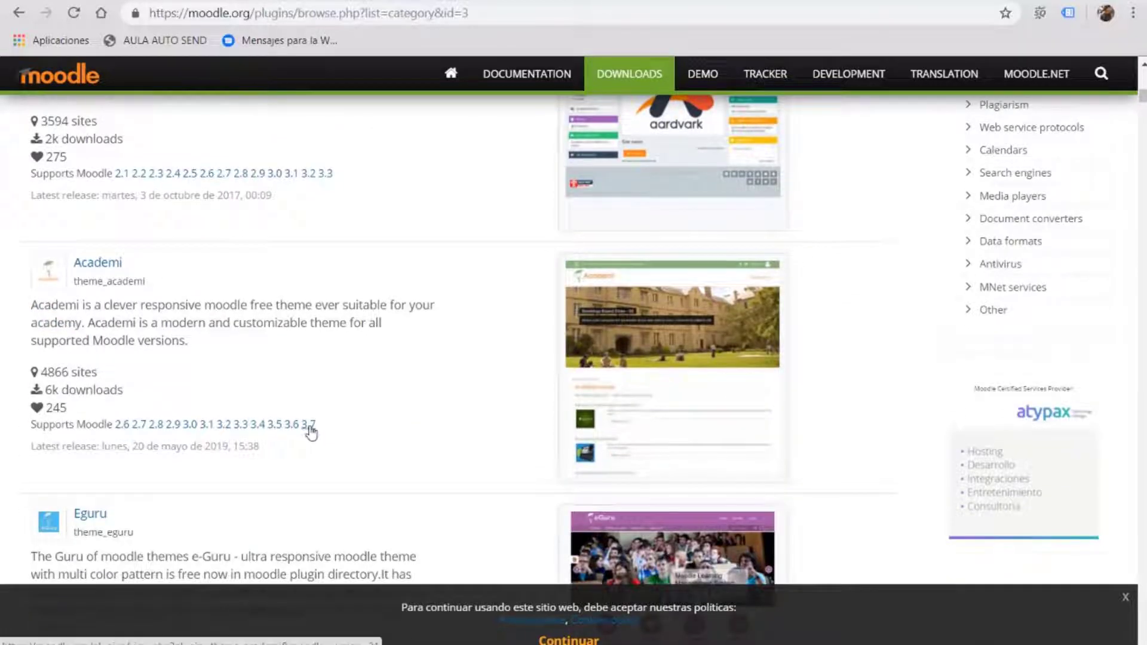
{"action": "scroll", "coordinate": [345, 414], "scroll_direction": "down", "scroll_amount": 3}
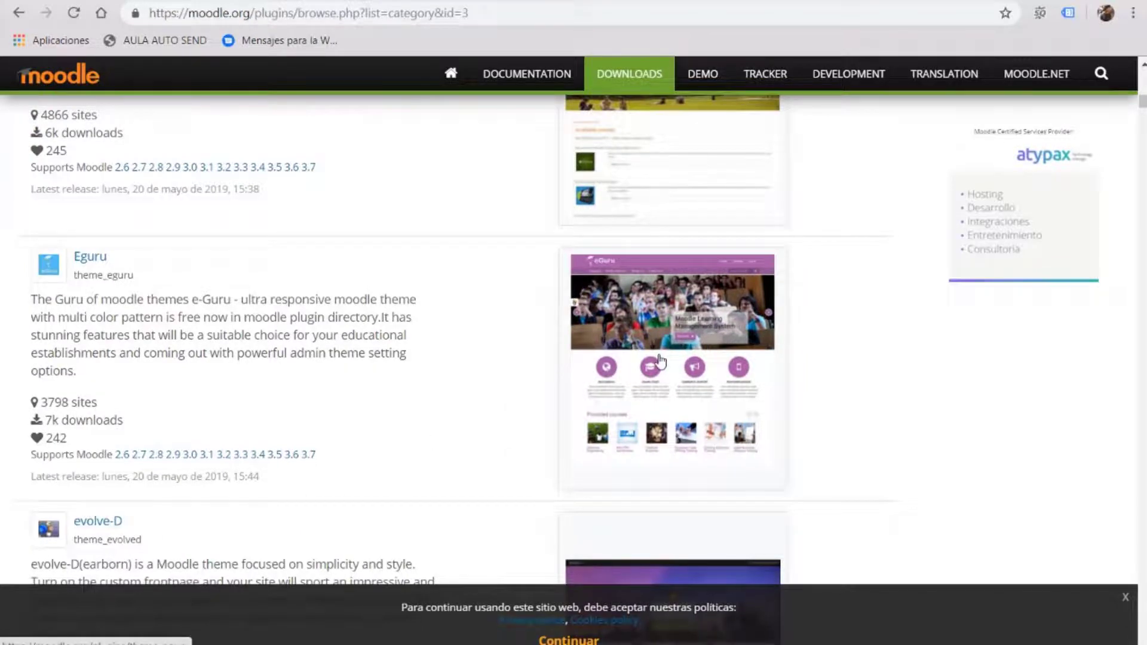
{"action": "scroll", "coordinate": [627, 389], "scroll_direction": "up", "scroll_amount": 10}
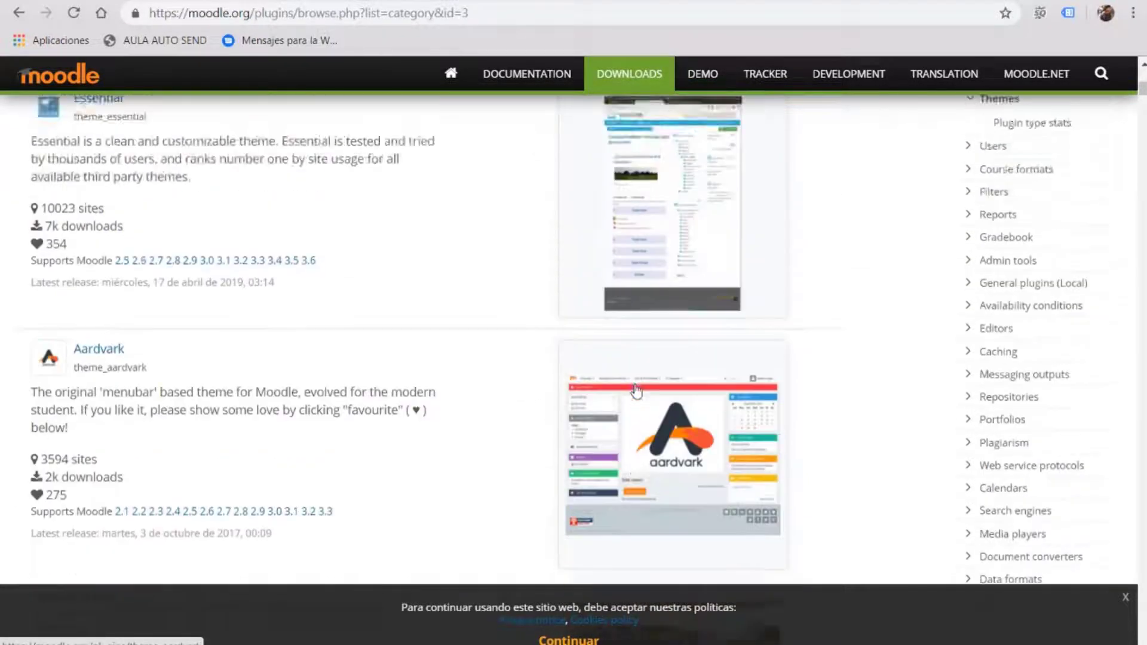
{"action": "scroll", "coordinate": [636, 391], "scroll_direction": "up", "scroll_amount": 8}
{"action": "scroll", "coordinate": [595, 371], "scroll_direction": "down", "scroll_amount": 2}
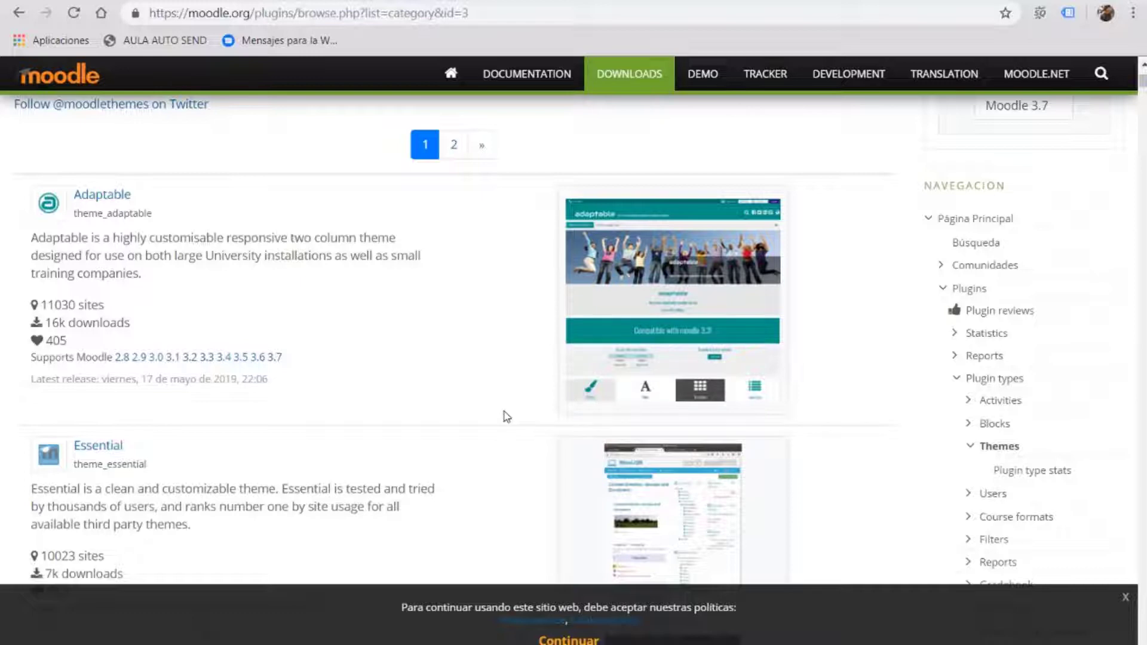
{"action": "scroll", "coordinate": [819, 418], "scroll_direction": "down", "scroll_amount": 5}
{"action": "scroll", "coordinate": [760, 438], "scroll_direction": "up", "scroll_amount": 4}
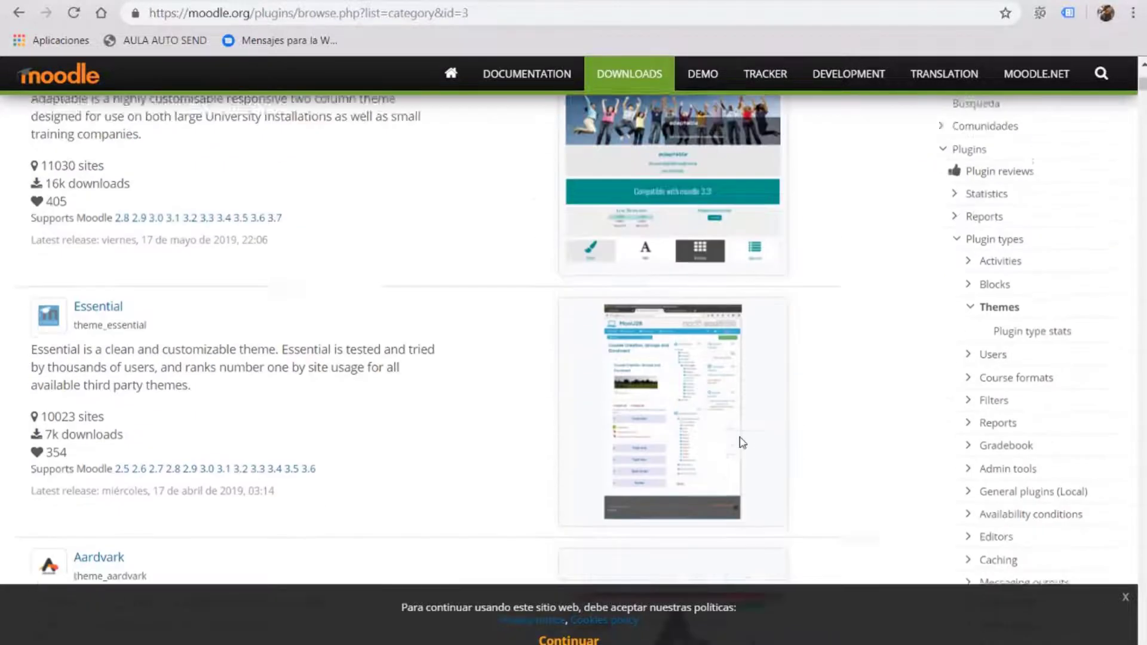
{"action": "scroll", "coordinate": [742, 442], "scroll_direction": "up", "scroll_amount": 3}
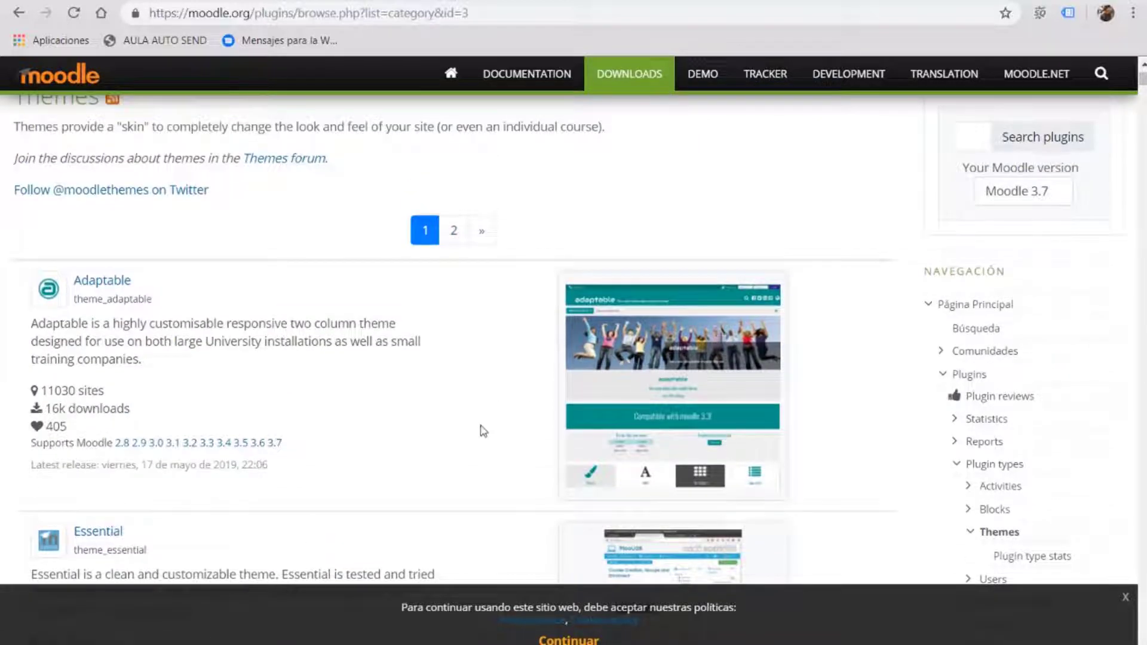
- Download release 2.0.0 of the Adaptable theme for Moodle 3.7 and return to the Moodle site's administration page
{"action": "left_click", "coordinate": [102, 281]}
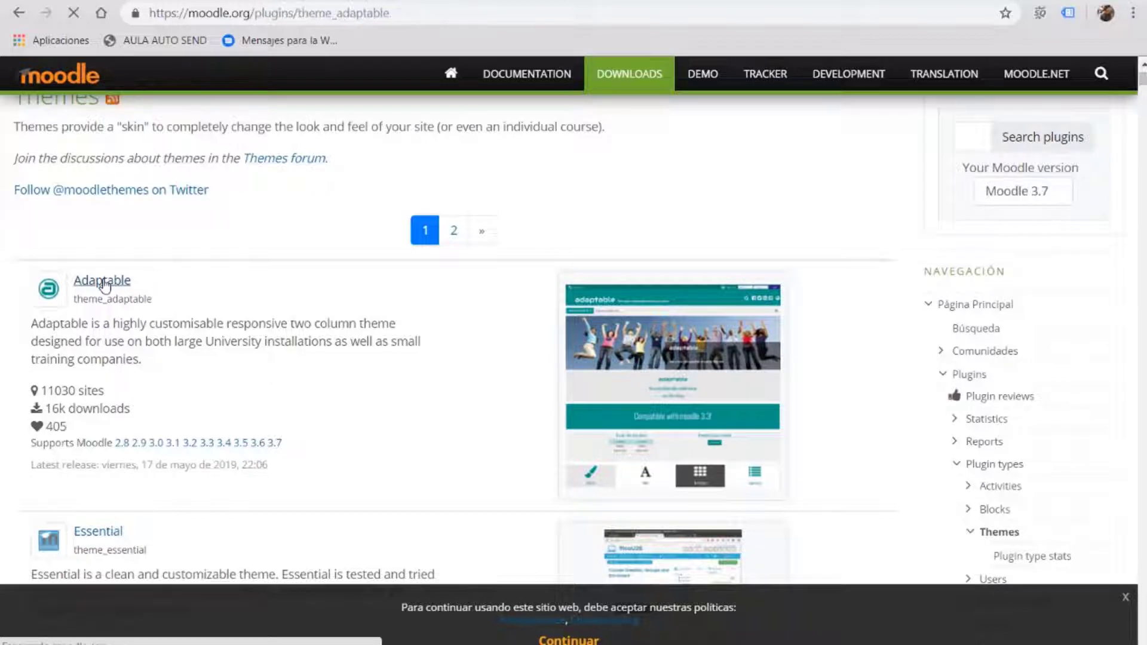
{"action": "scroll", "coordinate": [428, 379], "scroll_direction": "down", "scroll_amount": 3}
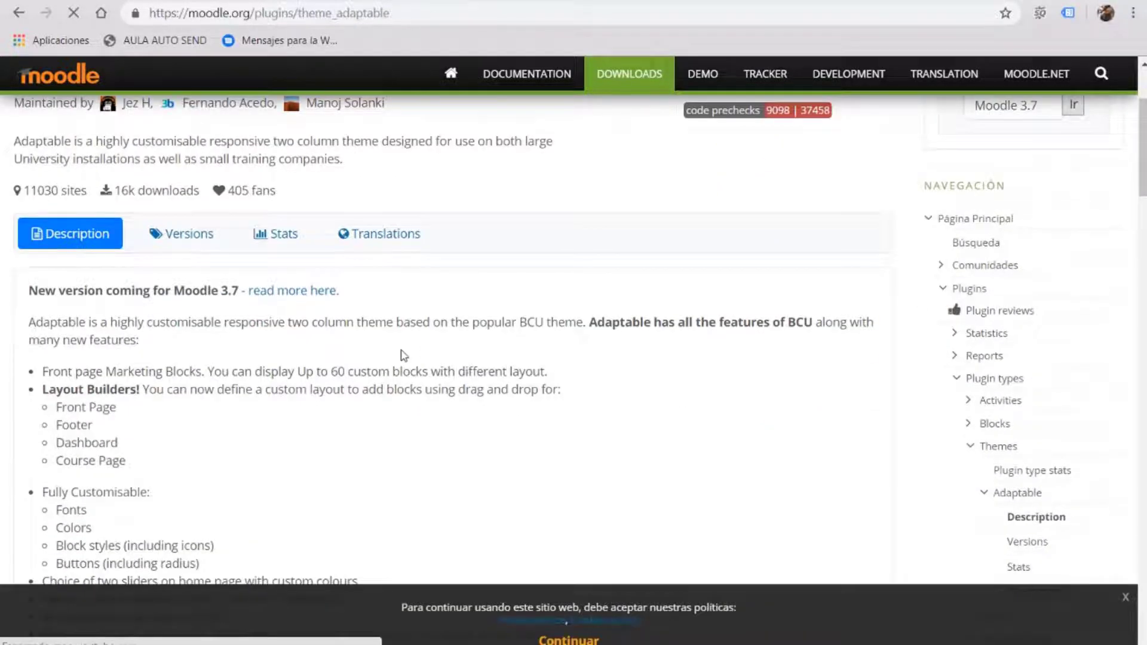
{"action": "scroll", "coordinate": [469, 371], "scroll_direction": "up", "scroll_amount": 3}
{"action": "scroll", "coordinate": [426, 351], "scroll_direction": "down", "scroll_amount": 1}
{"action": "scroll", "coordinate": [532, 334], "scroll_direction": "up", "scroll_amount": 1}
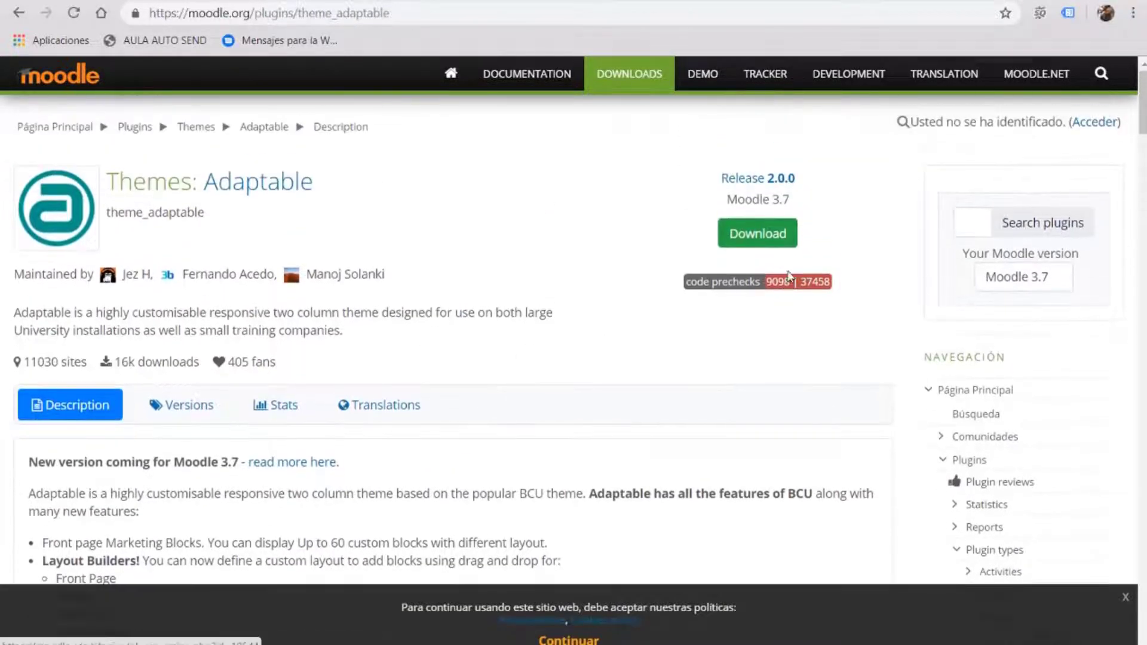
{"action": "left_click", "coordinate": [762, 244]}
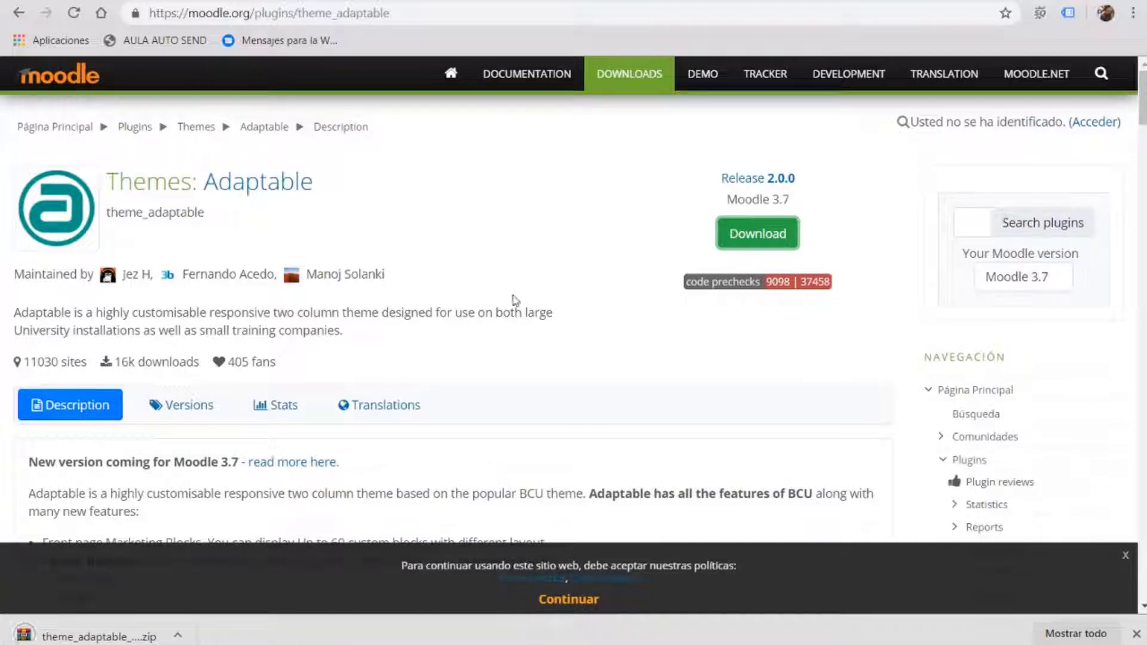
{"action": "key", "text": "ctrl+Tab"}
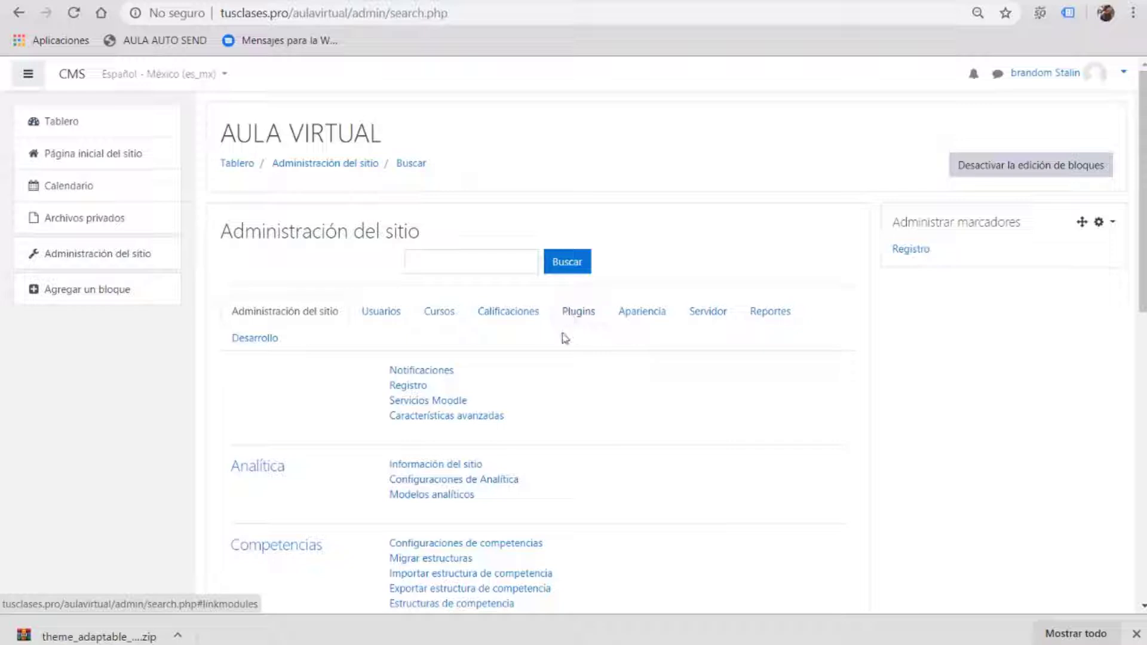
- Try the site interface in Español - Internacional (es) and switch it back to Español - México (es_mx)
{"action": "left_click", "coordinate": [226, 76]}
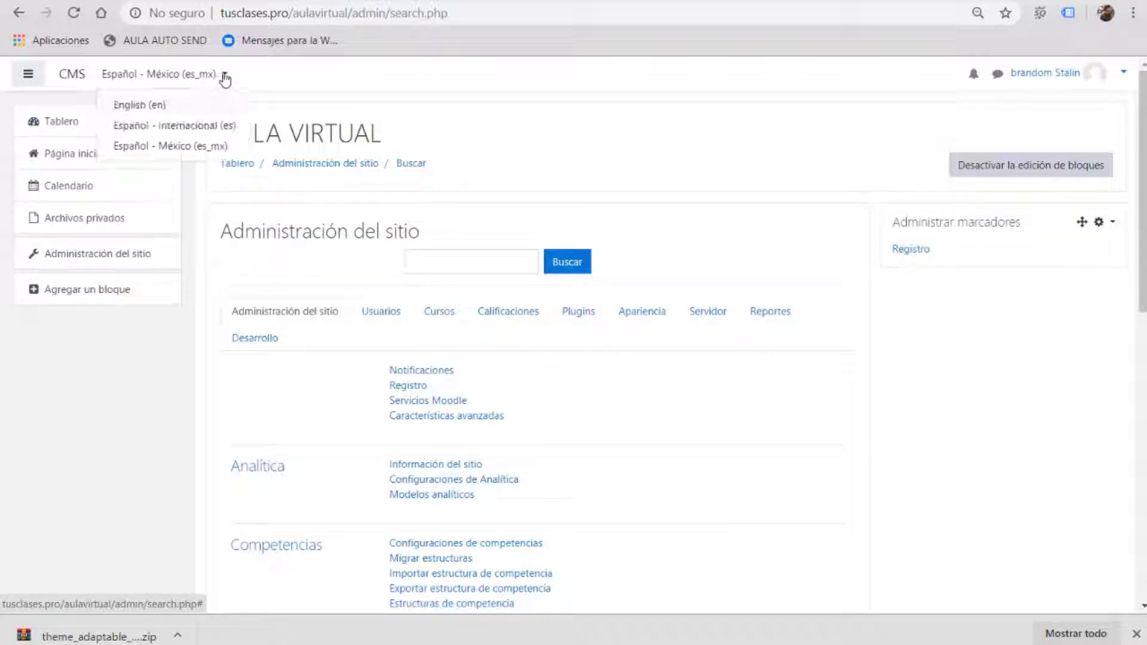
{"action": "left_click", "coordinate": [174, 126]}
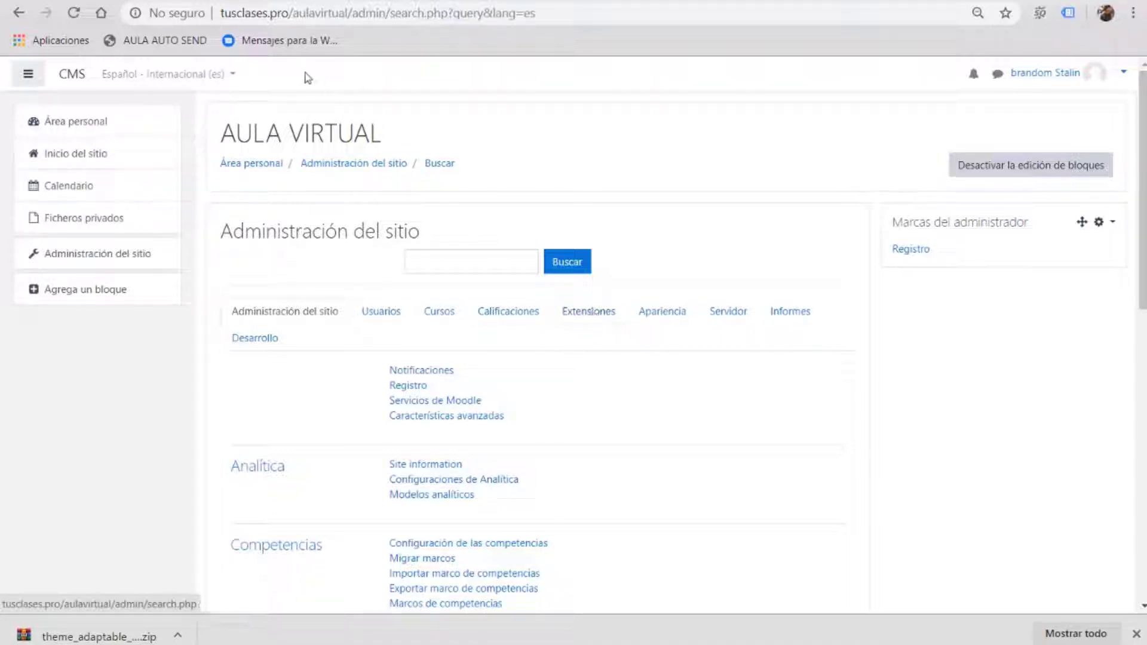
{"action": "left_click", "coordinate": [234, 74]}
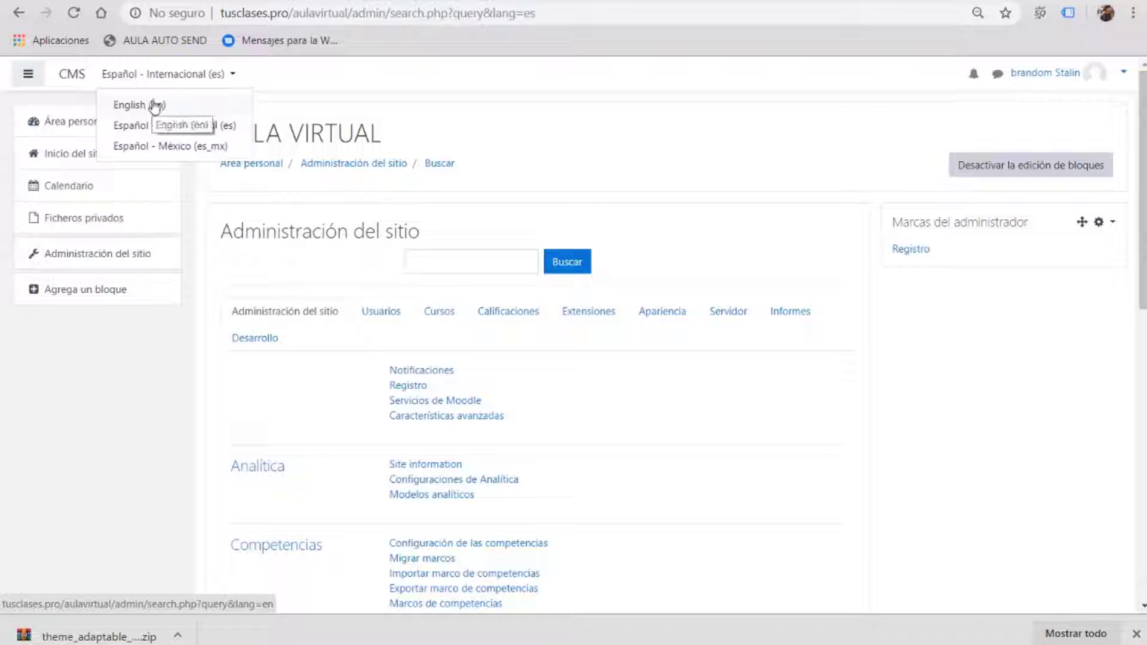
{"action": "left_click", "coordinate": [186, 147]}
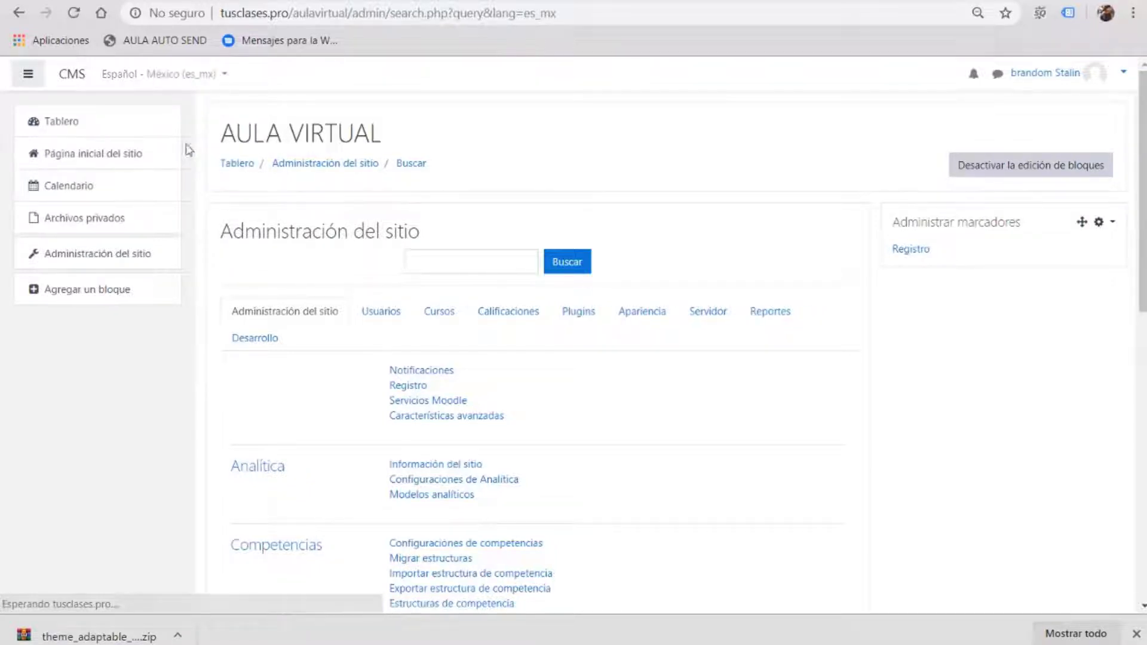
- Open the plugin installer from the Plugins section of the site administration
{"action": "left_click", "coordinate": [577, 316]}
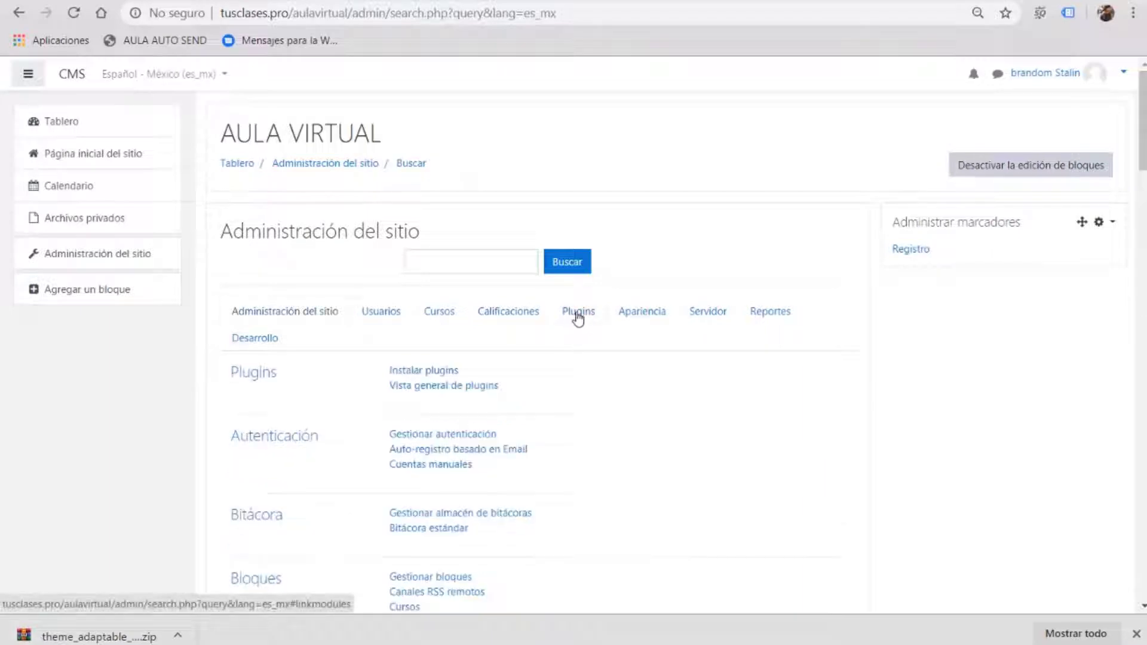
{"action": "scroll", "coordinate": [578, 318], "scroll_direction": "down", "scroll_amount": 1}
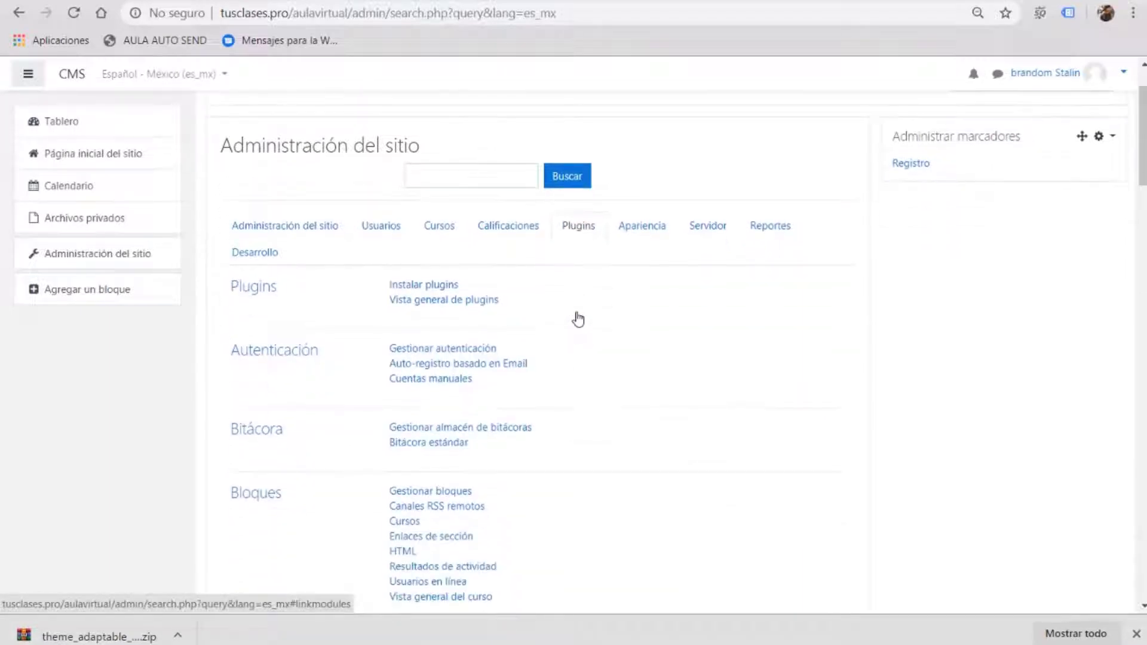
{"action": "left_click", "coordinate": [417, 291]}
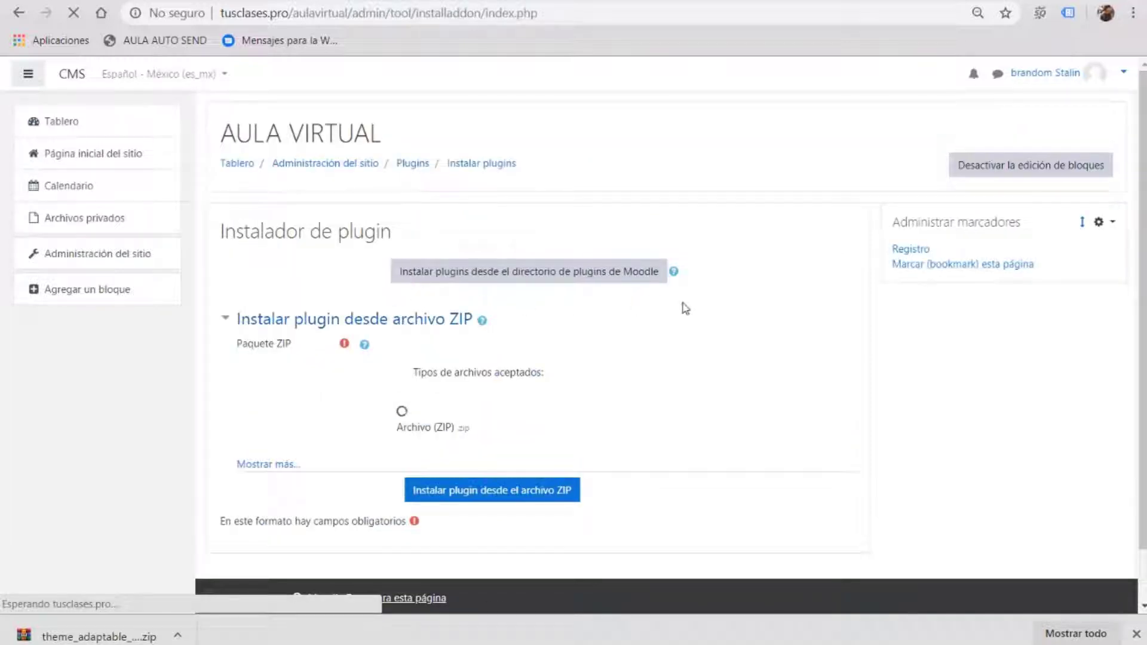
- Upload theme_adaptable_moodle37_2019051701.zip from the Descargas folder as the plugin's ZIP package
{"action": "scroll", "coordinate": [687, 304], "scroll_direction": "down", "scroll_amount": 1}
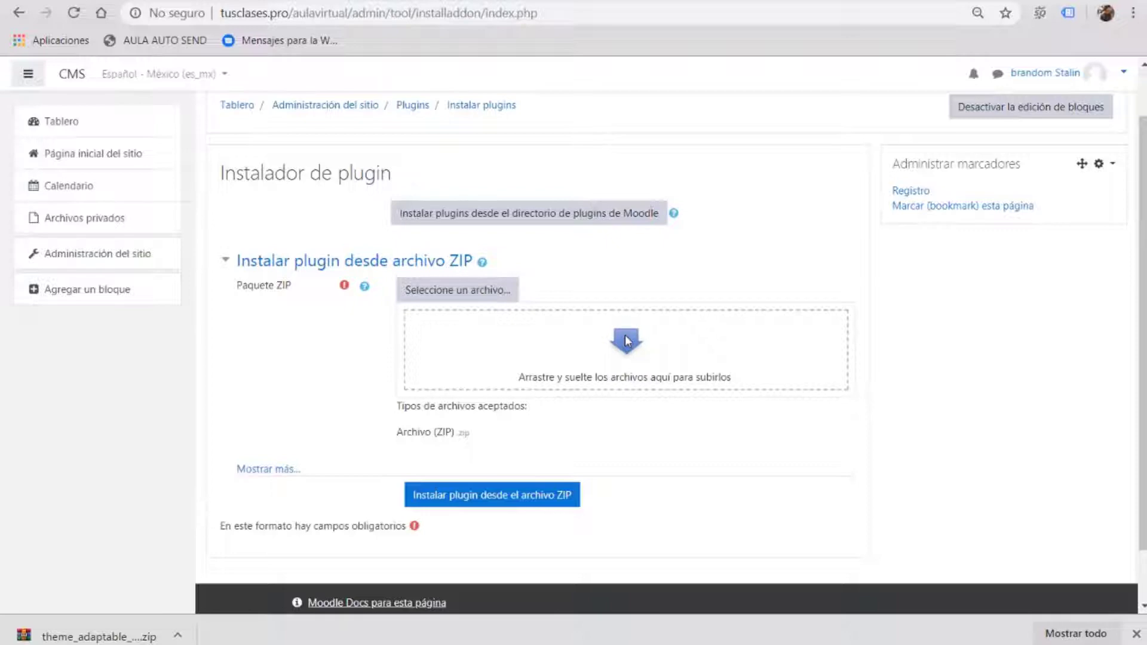
{"action": "left_click", "coordinate": [469, 303]}
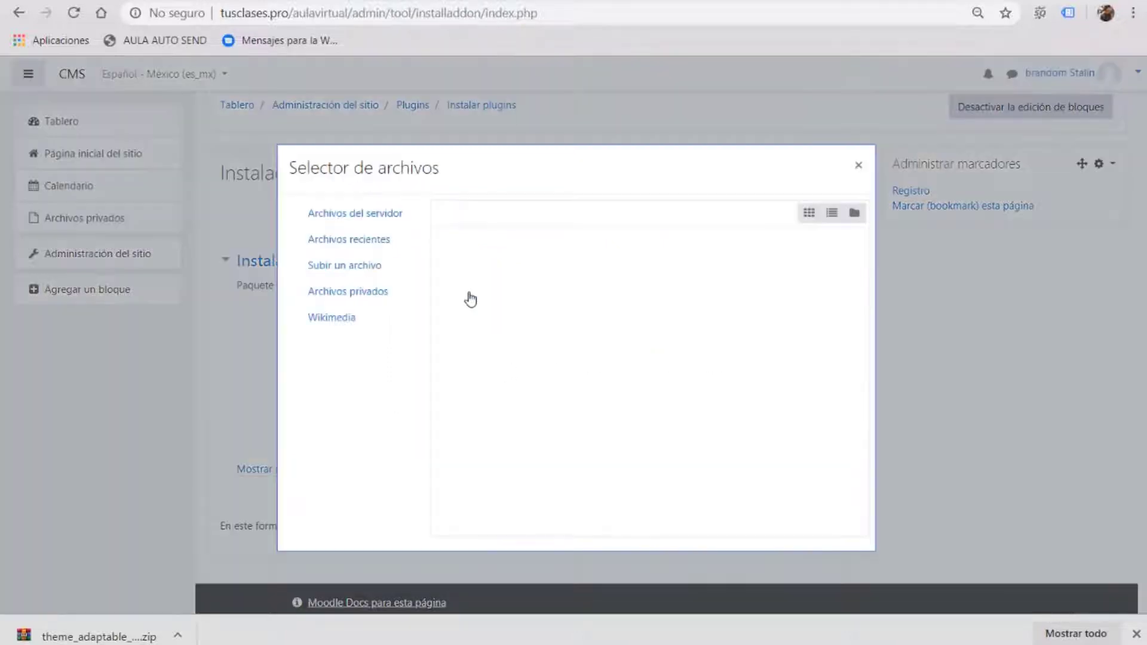
{"action": "left_click", "coordinate": [365, 265]}
{"action": "left_click", "coordinate": [523, 301]}
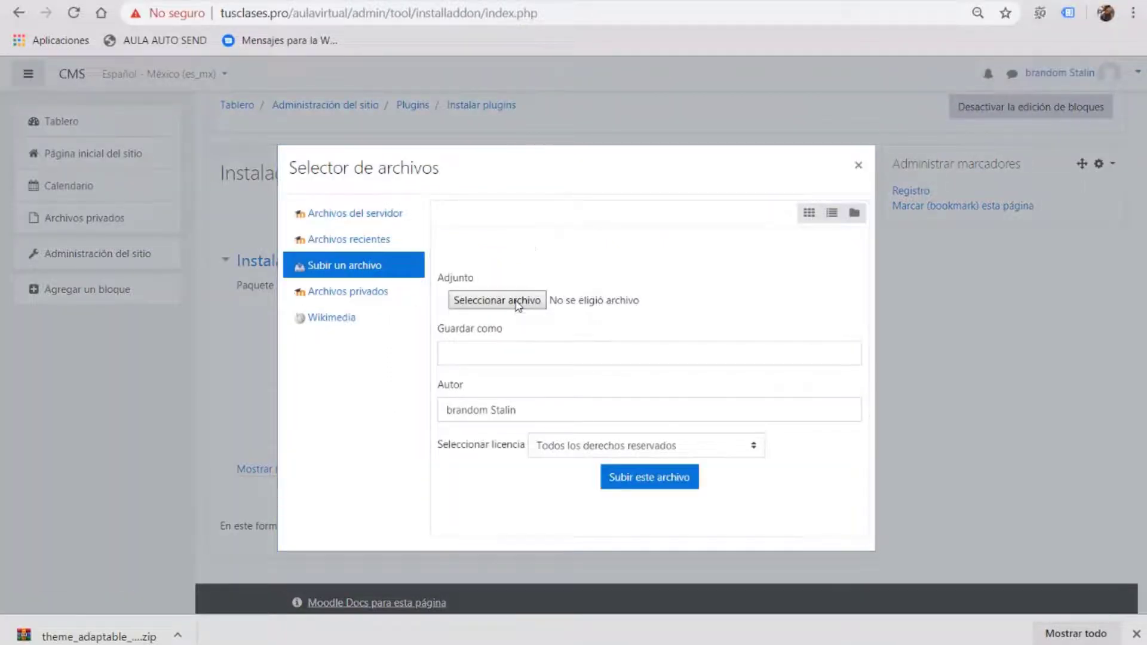
{"action": "left_click", "coordinate": [141, 176]}
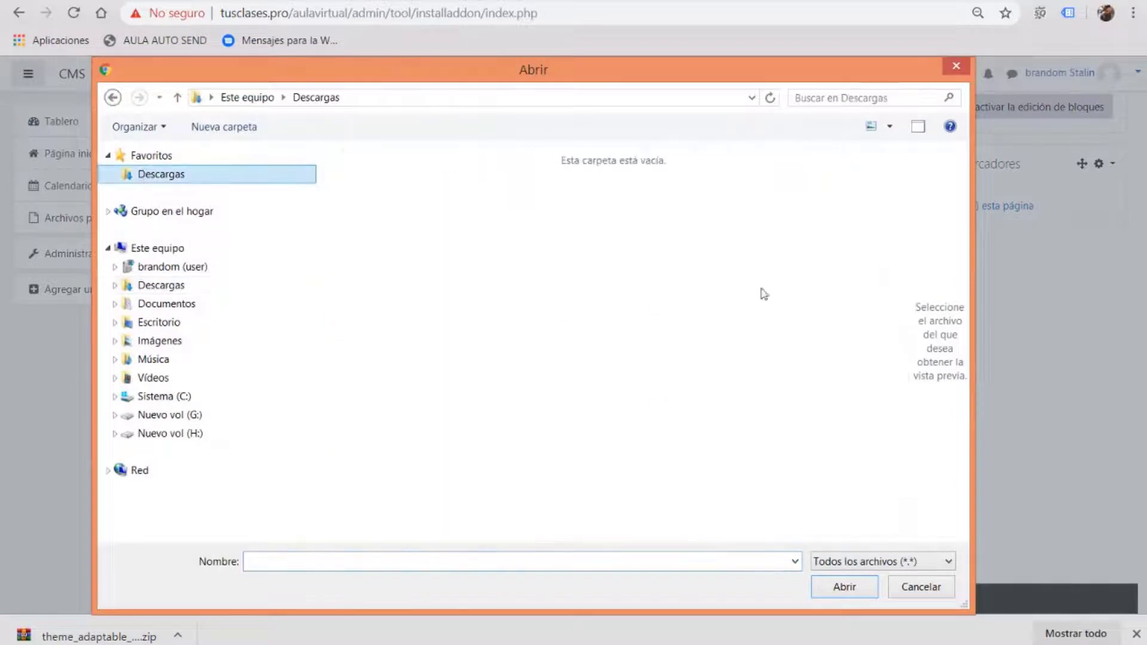
{"action": "left_click_drag", "start_coordinate": [901, 207], "coordinate": [903, 484]}
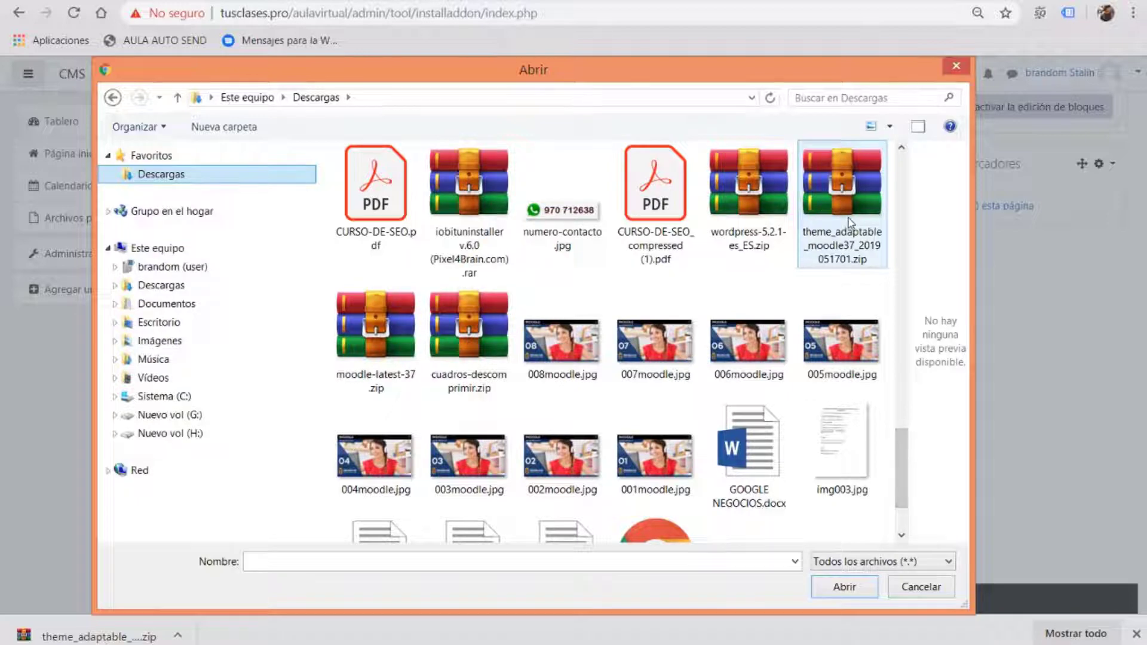
{"action": "left_click", "coordinate": [833, 227]}
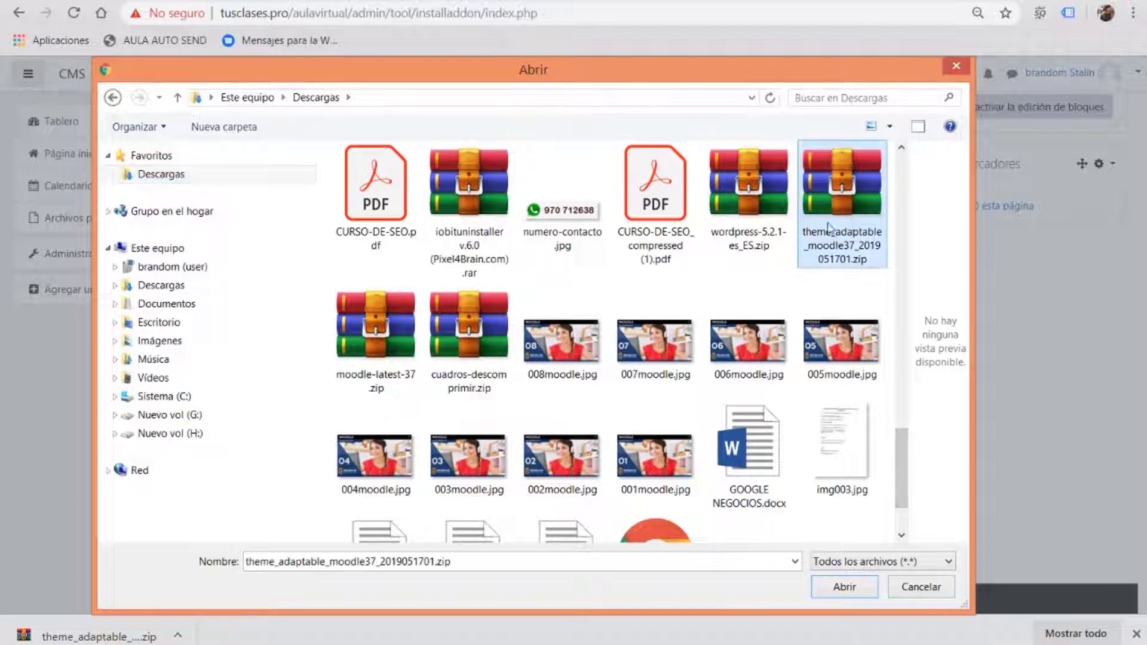
{"action": "left_click", "coordinate": [843, 588]}
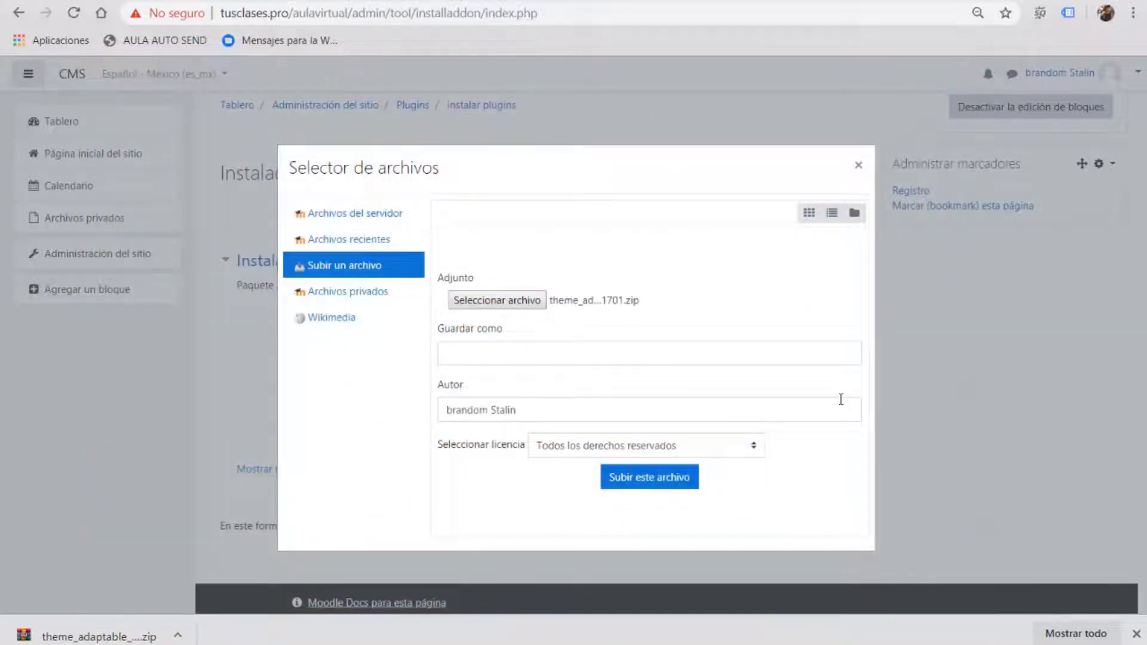
{"action": "left_click", "coordinate": [662, 483]}
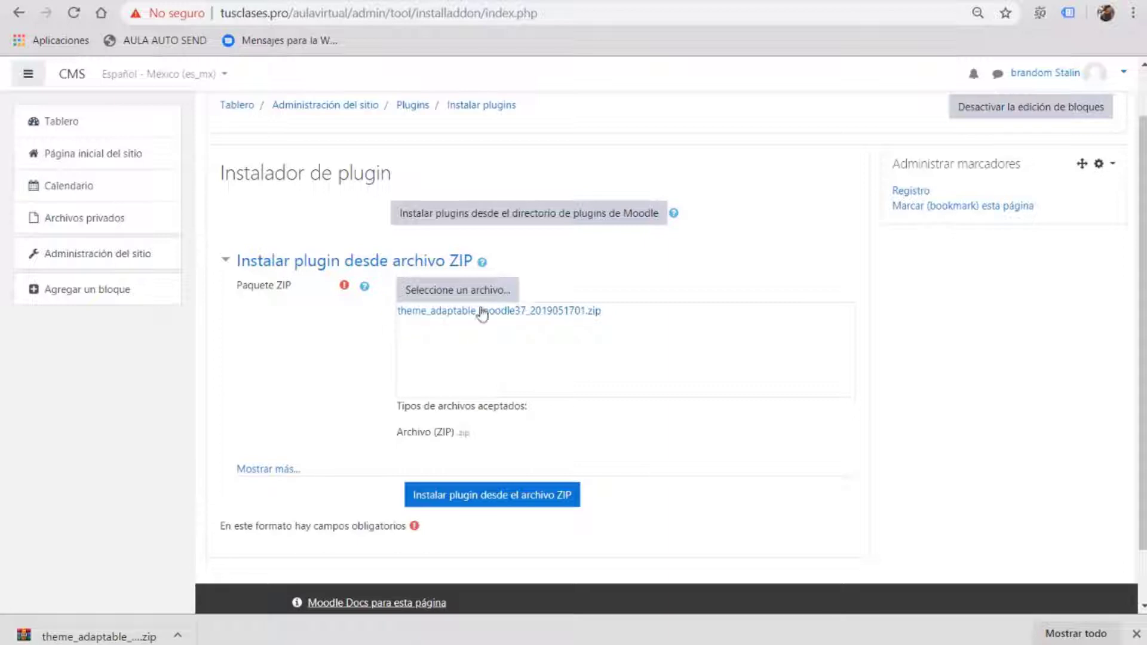
- Install the Adaptable theme from the uploaded ZIP, update the Moodle database, and continue to the new settings page
{"action": "left_click", "coordinate": [502, 503]}
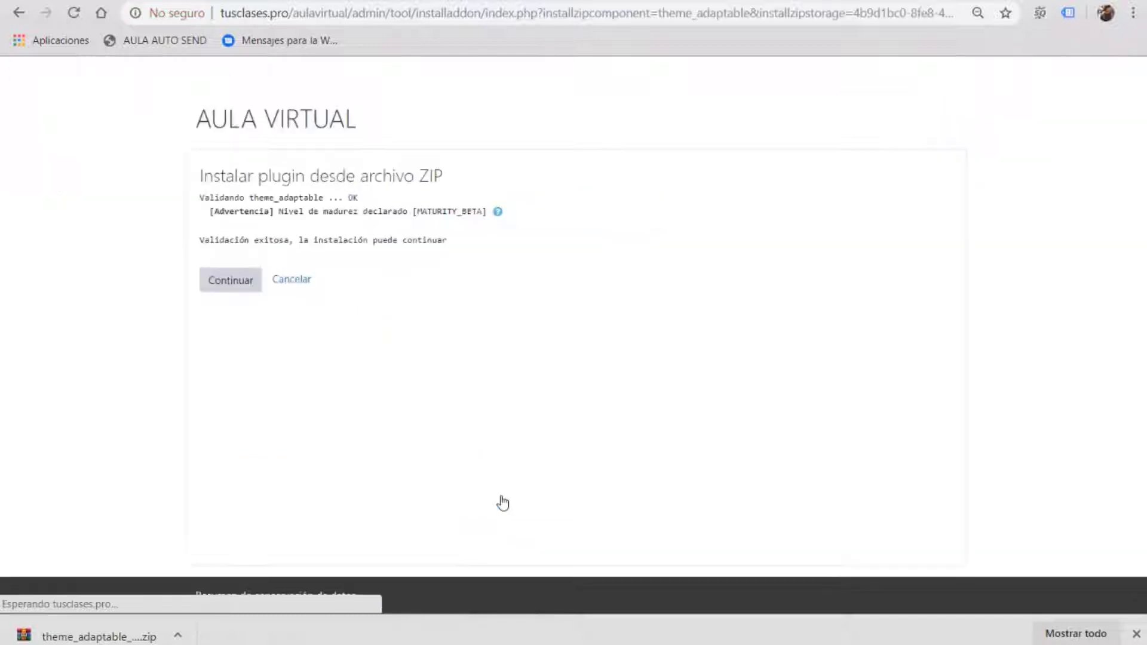
{"action": "left_click", "coordinate": [246, 284]}
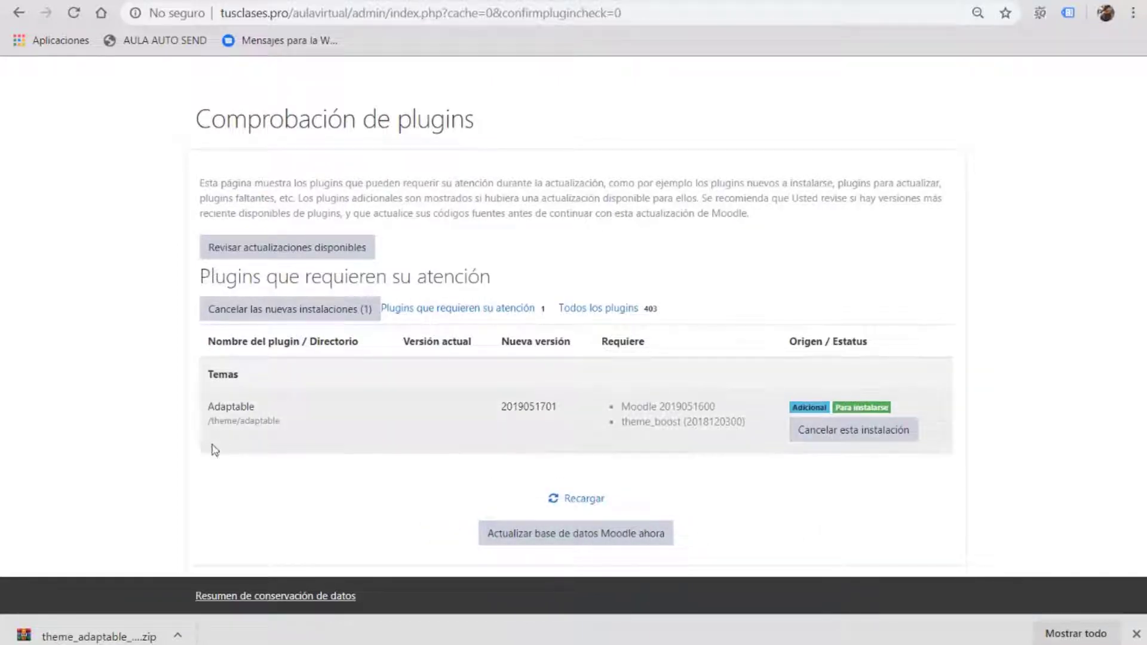
{"action": "left_click", "coordinate": [571, 538]}
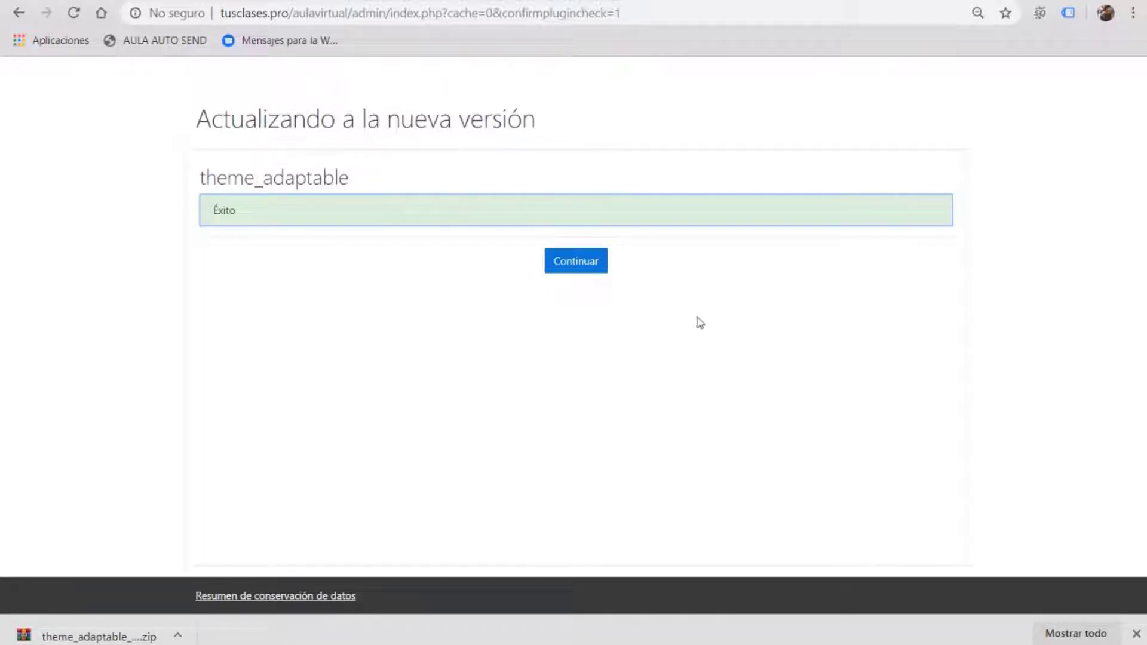
{"action": "left_click", "coordinate": [577, 266]}
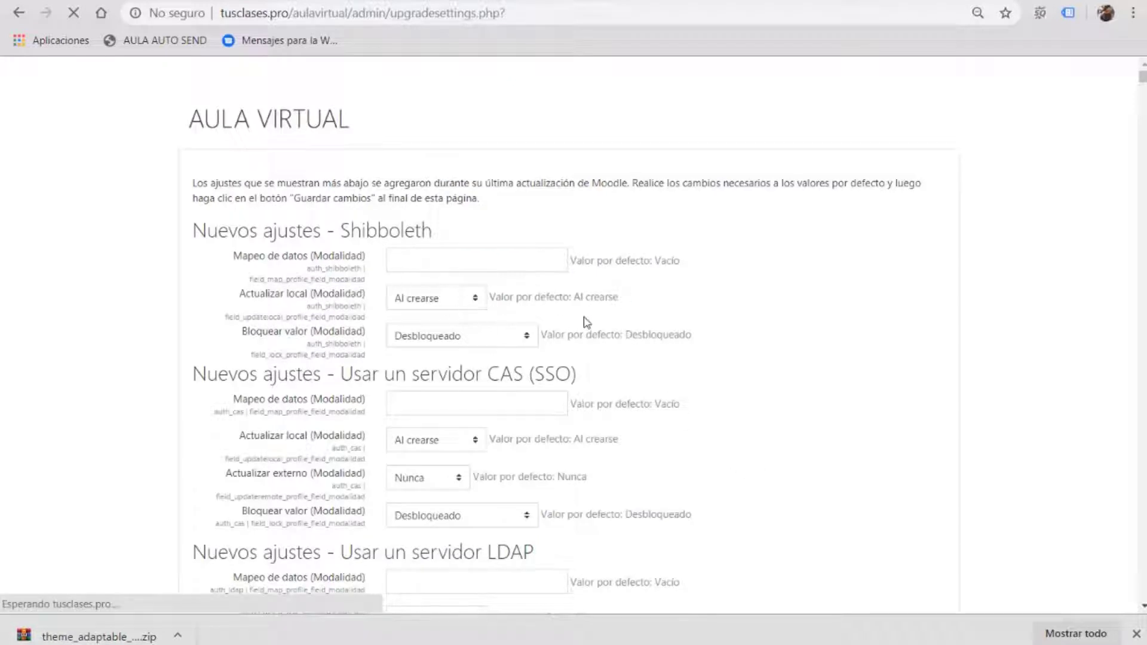
- Keep the default values for all the new settings, including the Adaptable theme's, and save the changes
{"action": "scroll", "coordinate": [586, 322], "scroll_direction": "down", "scroll_amount": 4}
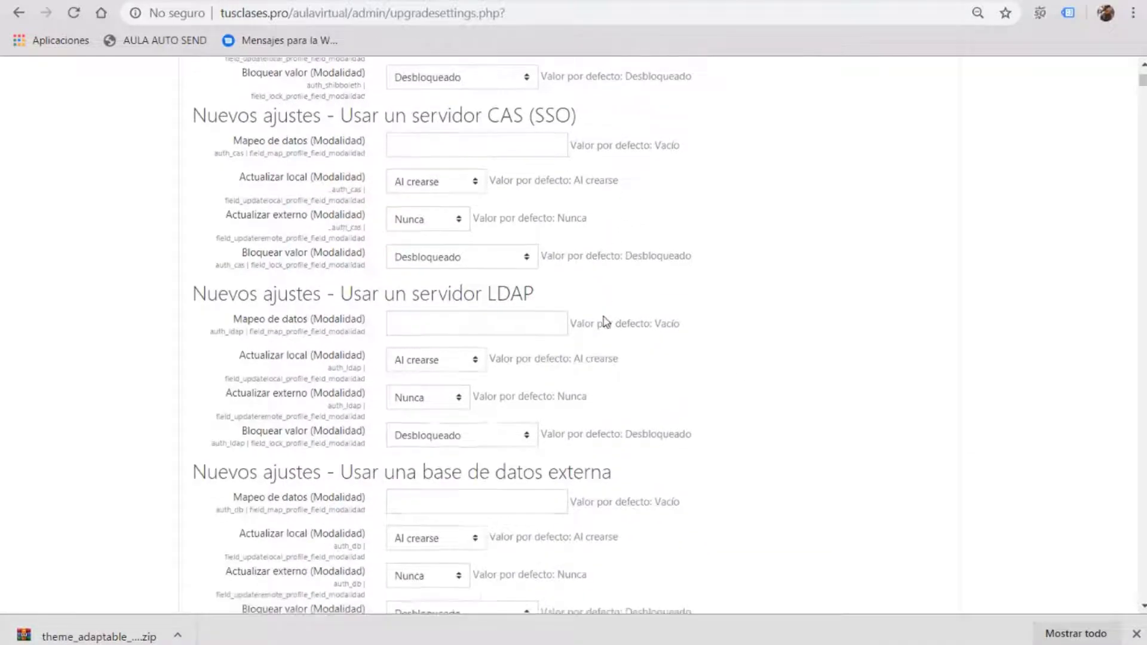
{"action": "scroll", "coordinate": [605, 320], "scroll_direction": "down", "scroll_amount": 3}
{"action": "scroll", "coordinate": [697, 317], "scroll_direction": "down", "scroll_amount": 7}
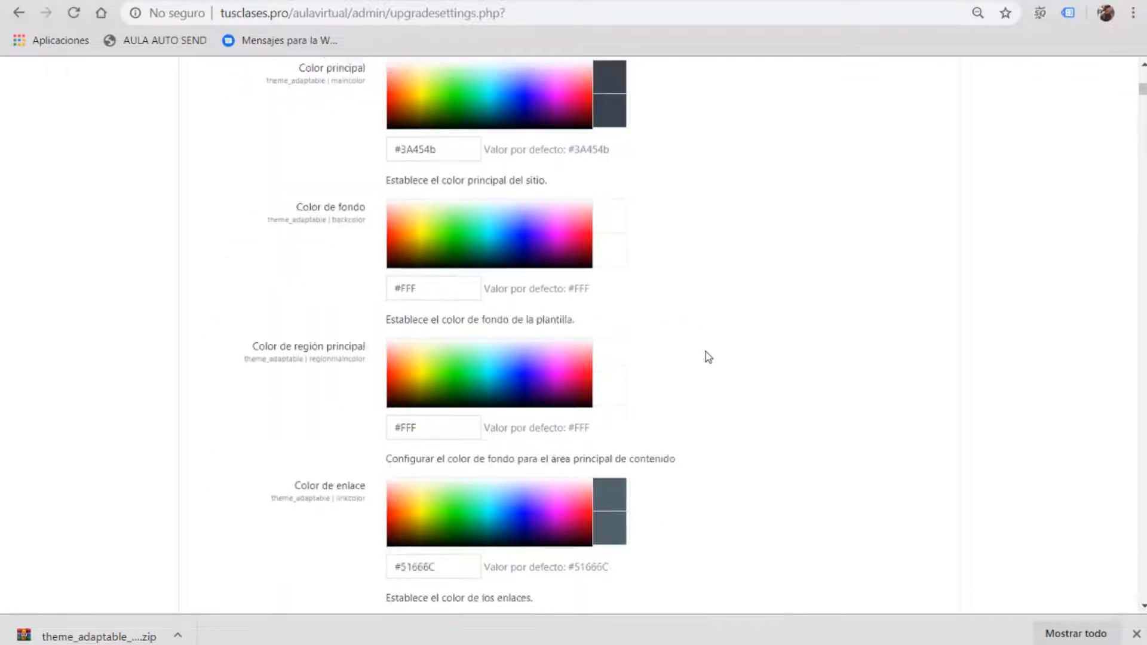
{"action": "scroll", "coordinate": [711, 383], "scroll_direction": "down", "scroll_amount": 20}
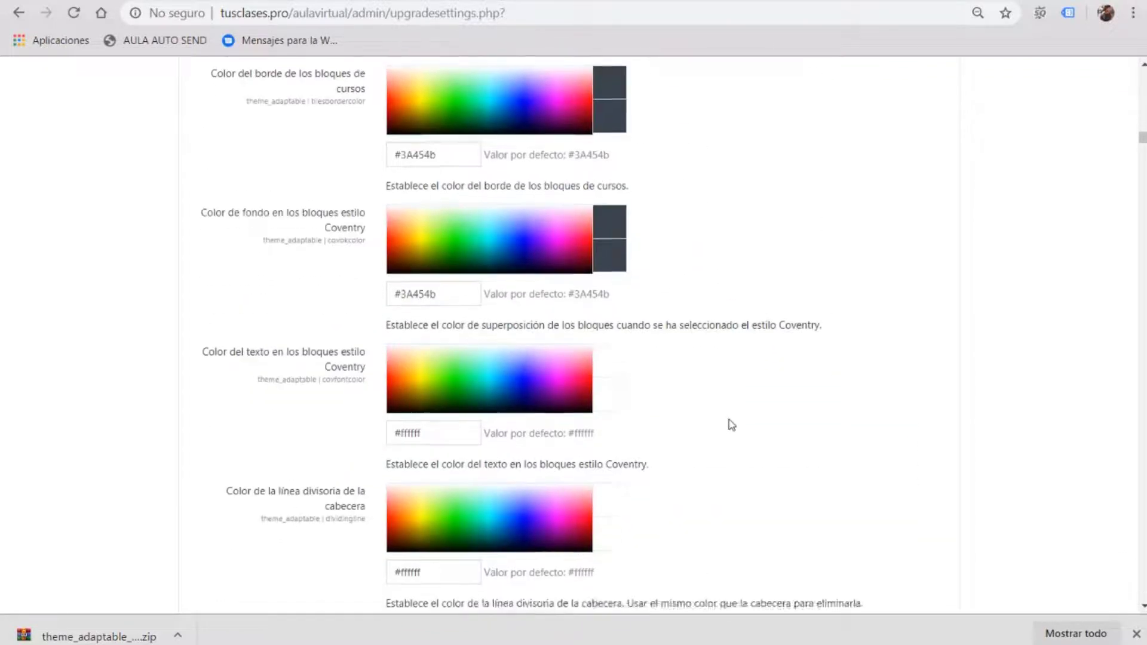
{"action": "scroll", "coordinate": [732, 425], "scroll_direction": "down", "scroll_amount": 20}
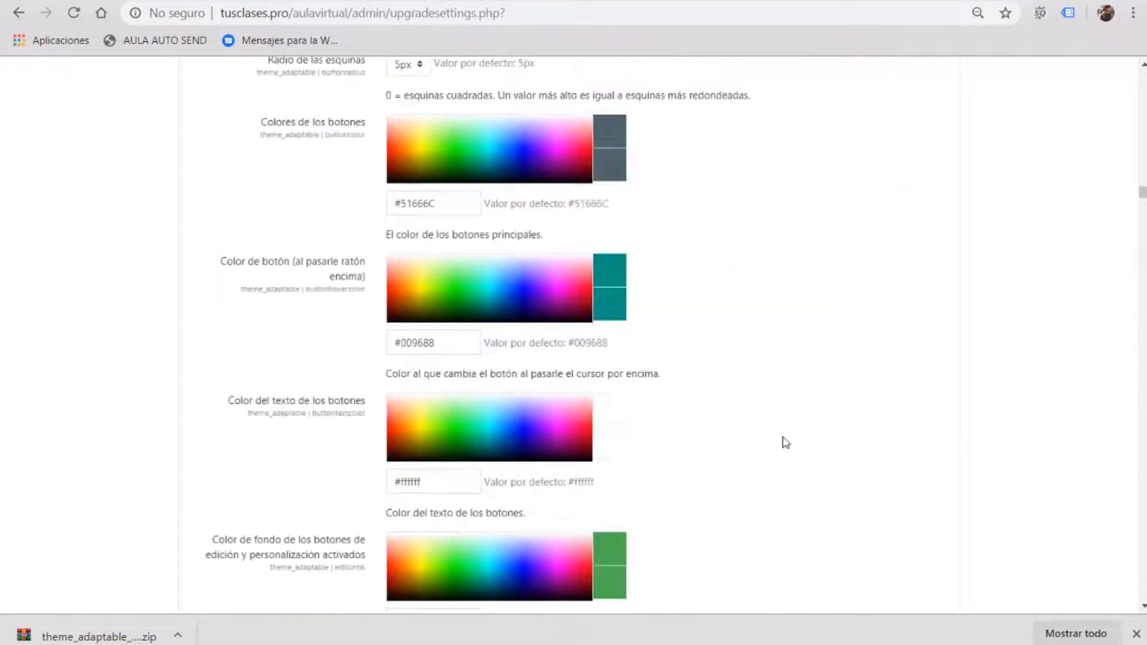
{"action": "scroll", "coordinate": [848, 428], "scroll_direction": "down", "scroll_amount": 10}
{"action": "scroll", "coordinate": [848, 428], "scroll_direction": "down", "scroll_amount": 15}
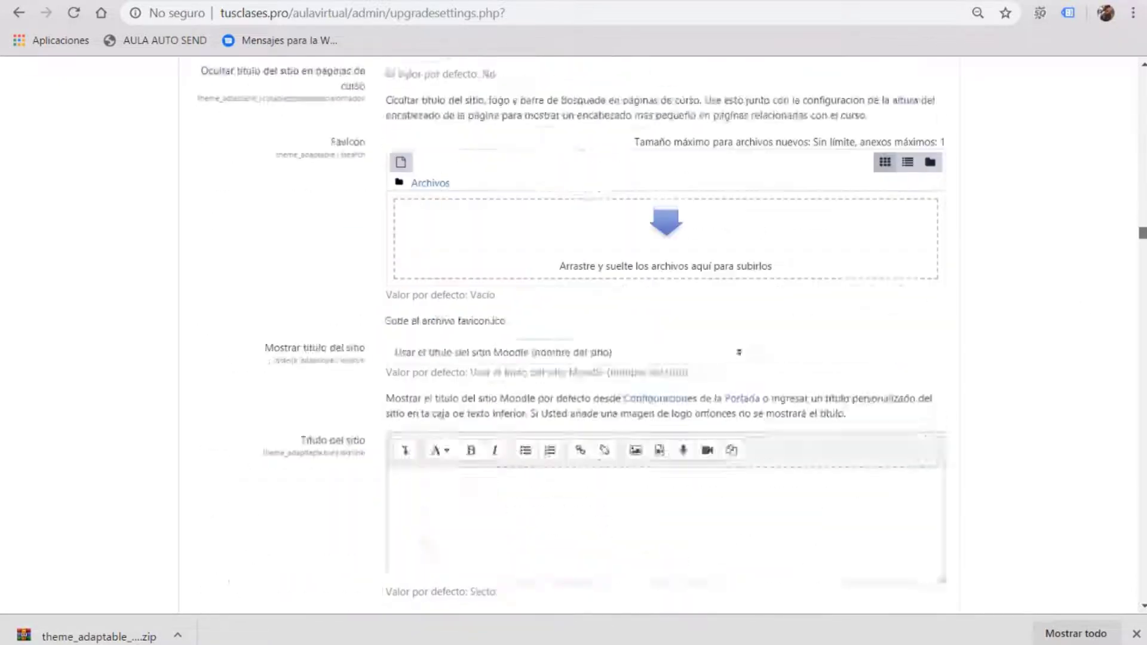
{"action": "scroll", "coordinate": [665, 334], "scroll_direction": "down", "scroll_amount": 20}
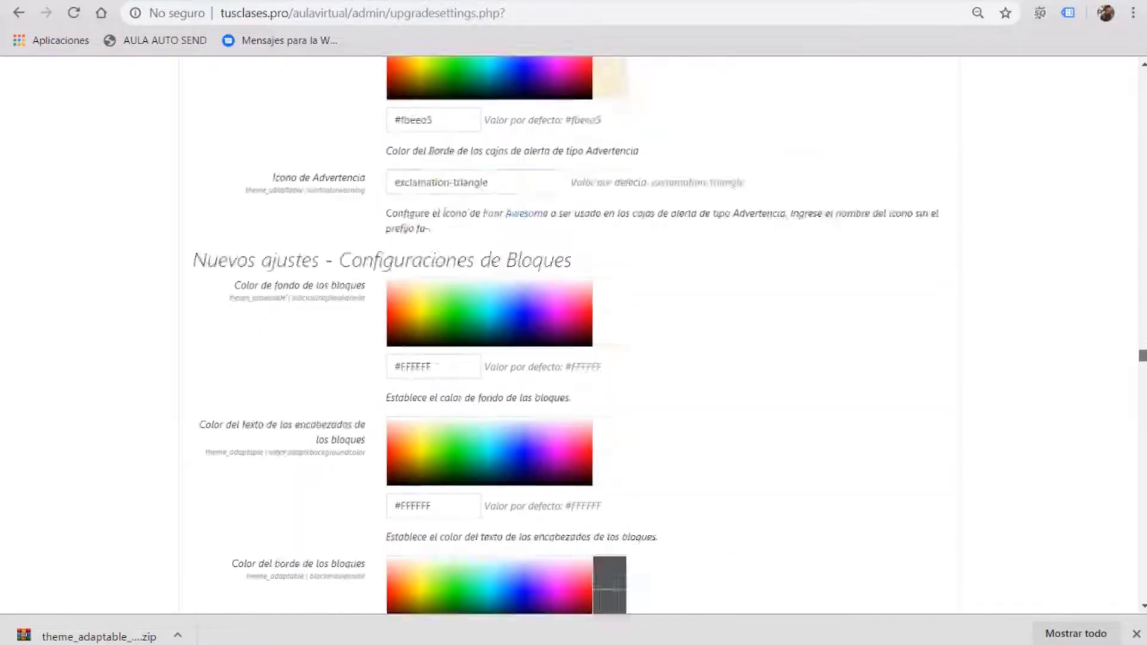
{"action": "scroll", "coordinate": [666, 335], "scroll_direction": "down", "scroll_amount": 20}
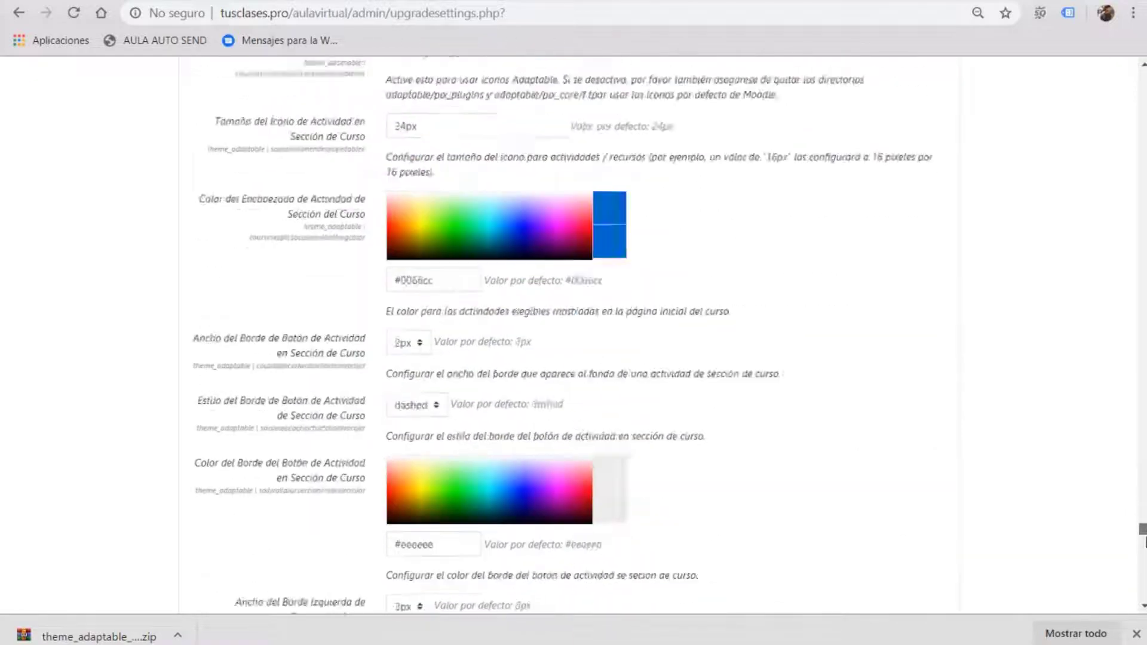
{"action": "scroll", "coordinate": [560, 453], "scroll_direction": "down", "scroll_amount": 20}
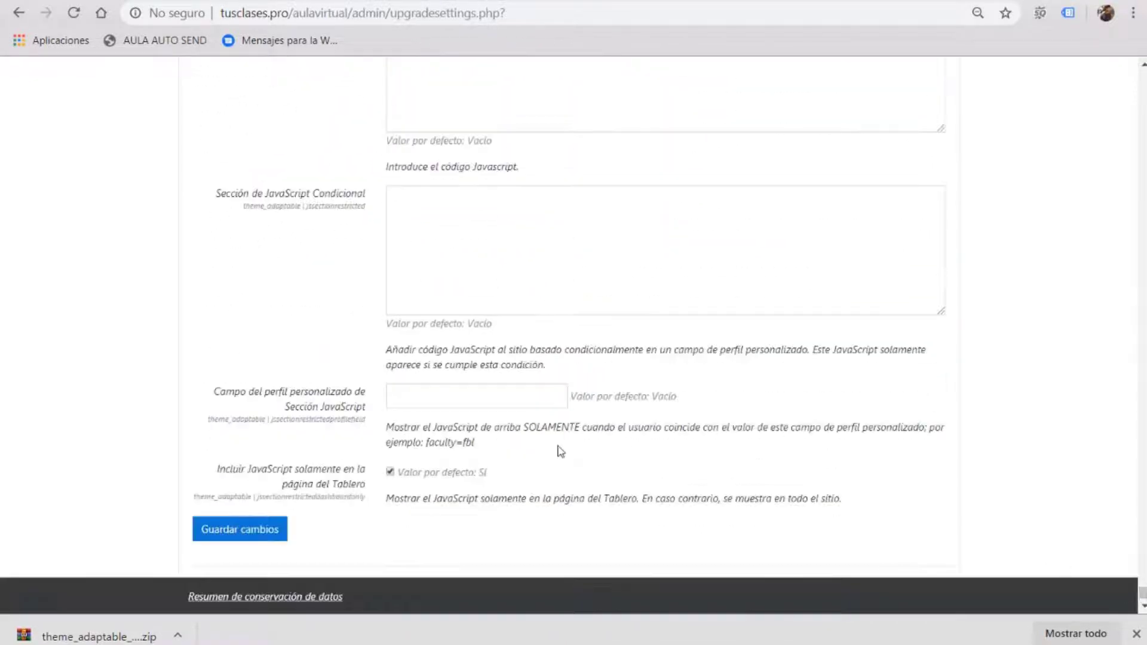
{"action": "left_click", "coordinate": [253, 537]}
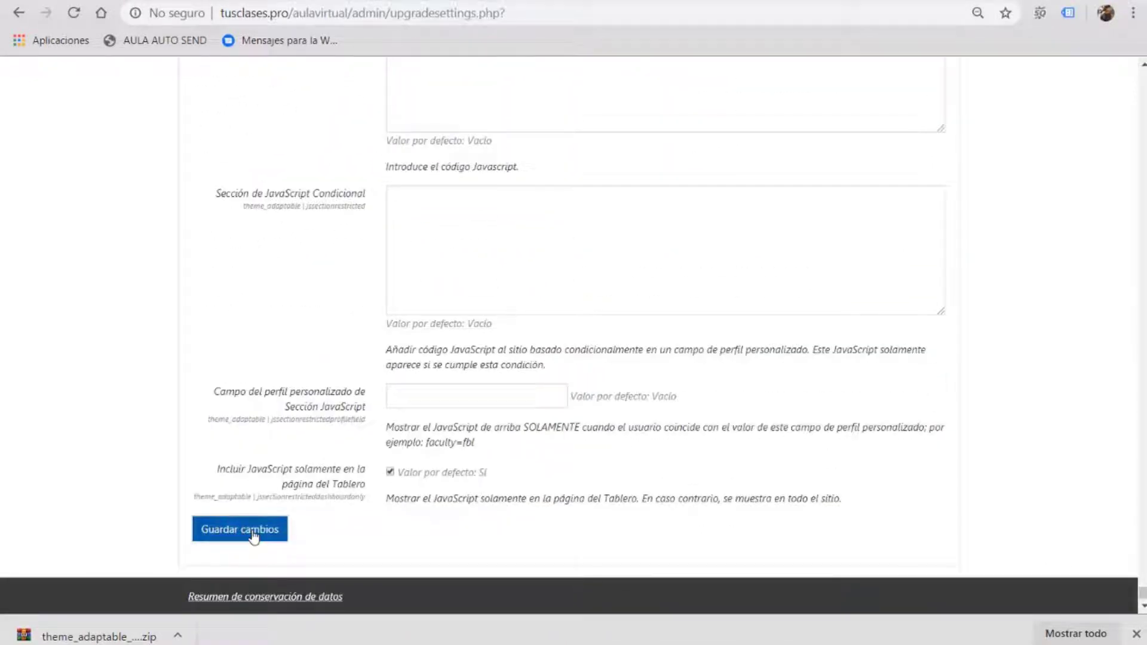
{"action": "left_click", "coordinate": [253, 537]}
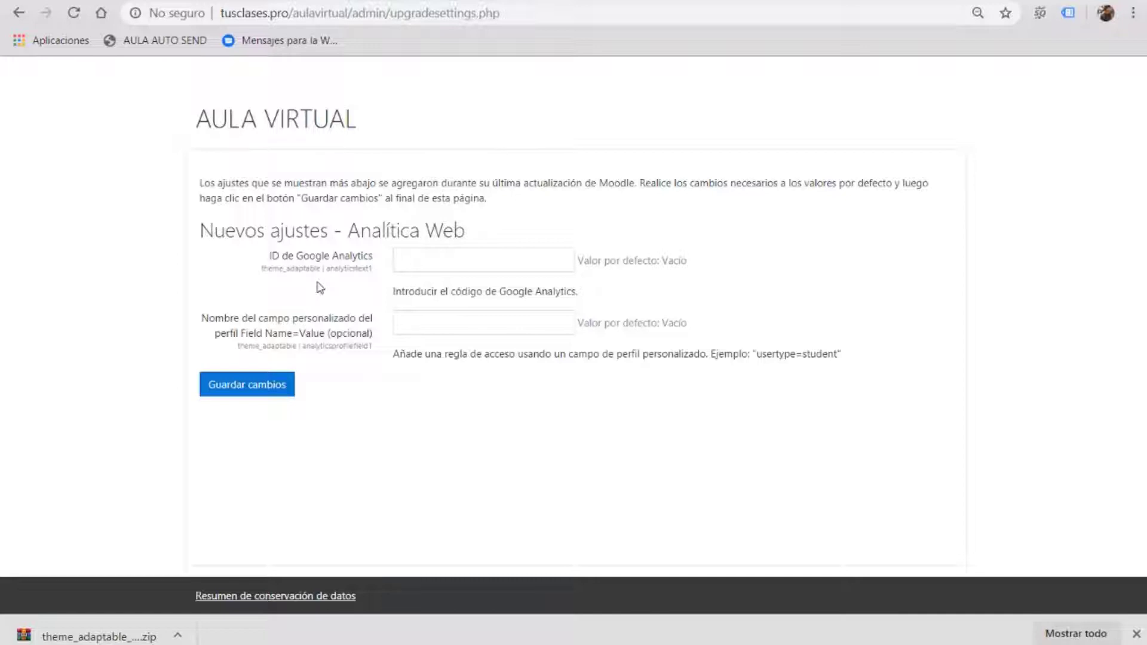
- Search the web for "google analiticas" in a new browser tab and open the Google Analytics site
{"action": "key", "text": "ctrl+t"}
{"action": "key", "text": "ctrl+t"}
{"action": "type", "text": "google "}
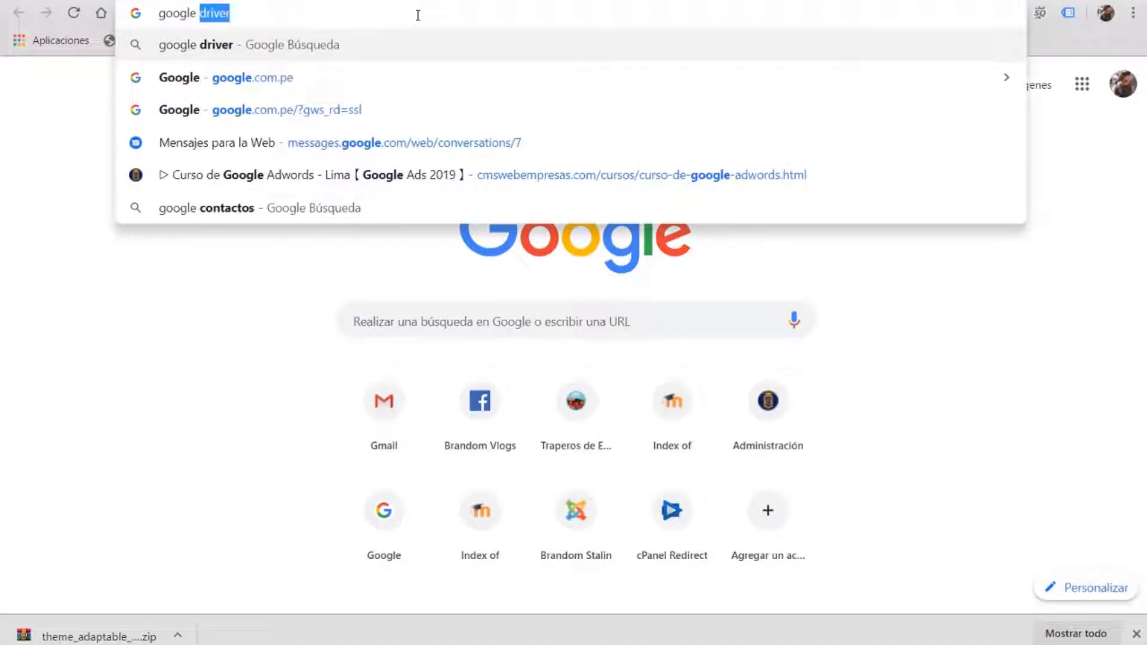
{"action": "type", "text": "analitica"}
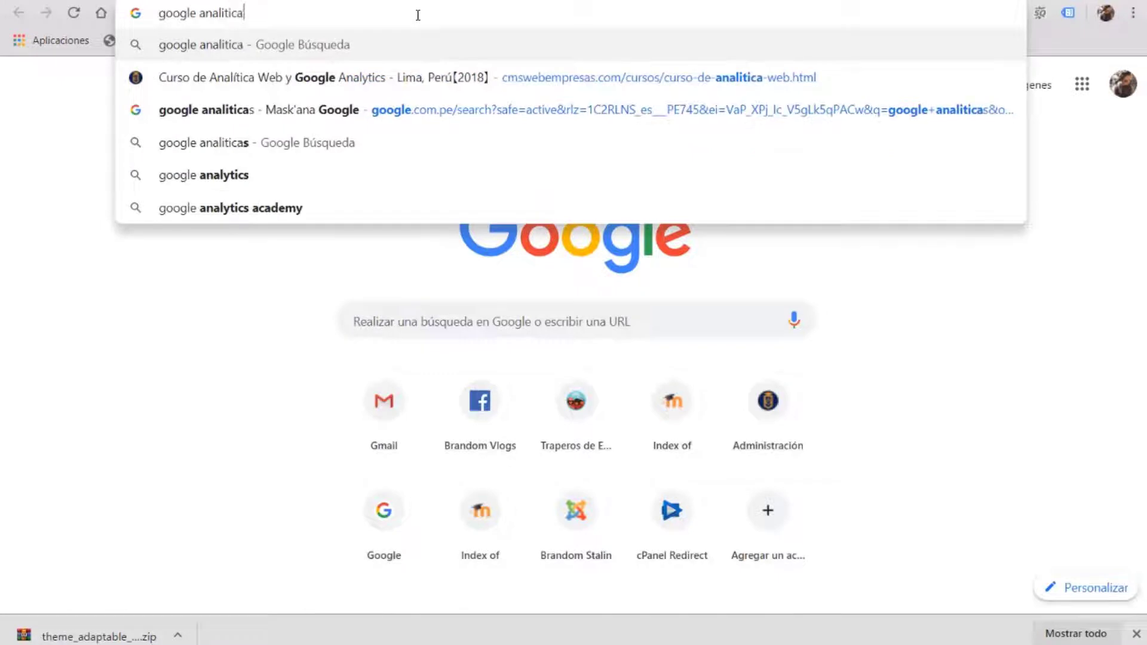
{"action": "type", "text": "s"}
{"action": "key", "text": "Return"}
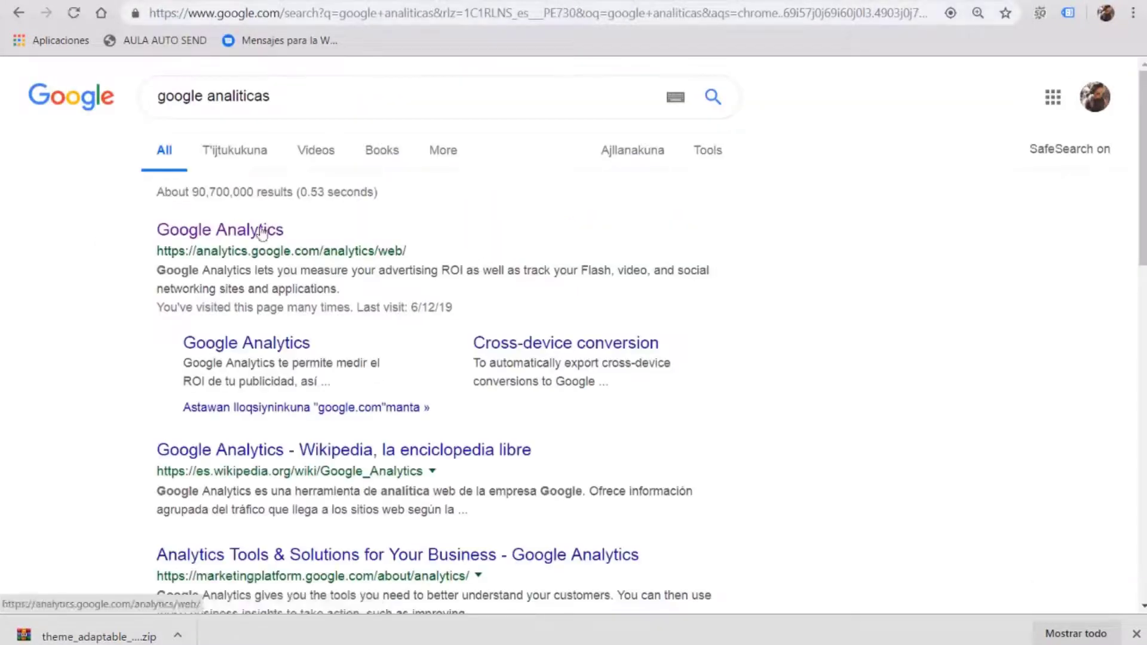
{"action": "left_click", "coordinate": [261, 233]}
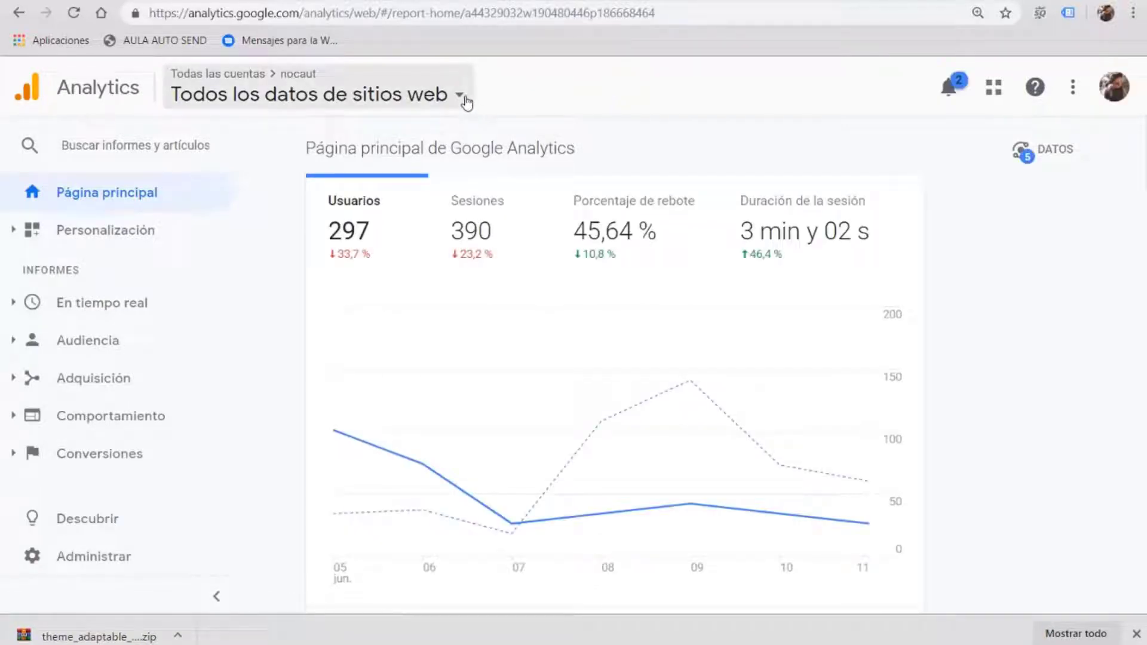
- Open the audience overview report for the nocaut property and look over its users chart
{"action": "scroll", "coordinate": [749, 391], "scroll_direction": "down", "scroll_amount": 3}
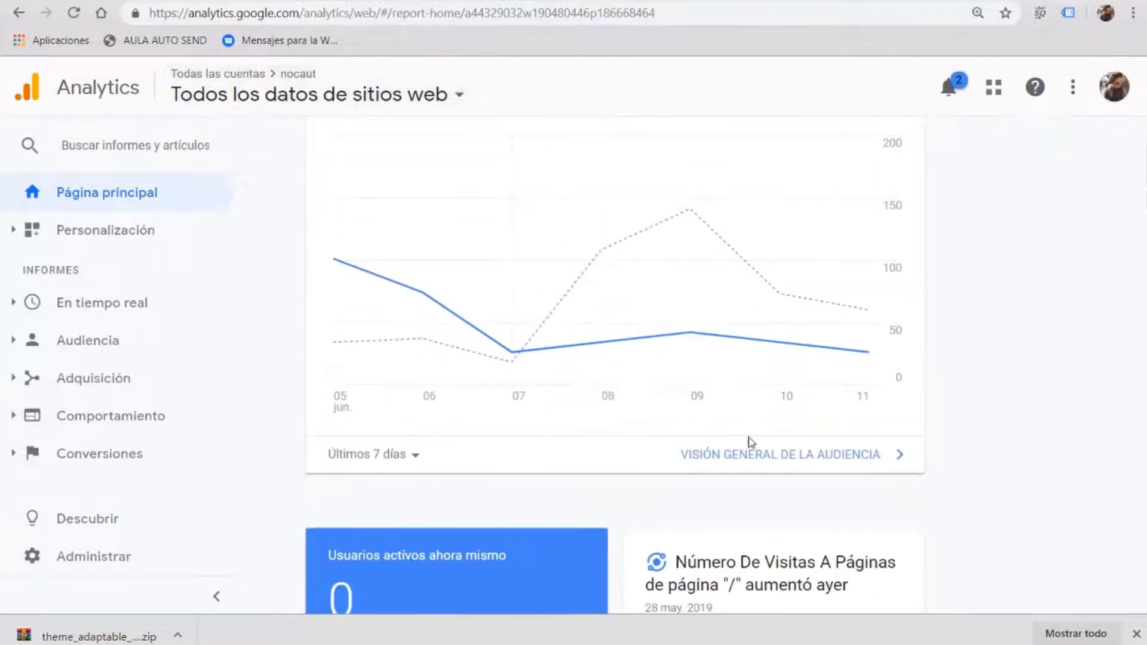
{"action": "scroll", "coordinate": [777, 465], "scroll_direction": "up", "scroll_amount": 1}
{"action": "left_click", "coordinate": [730, 547]}
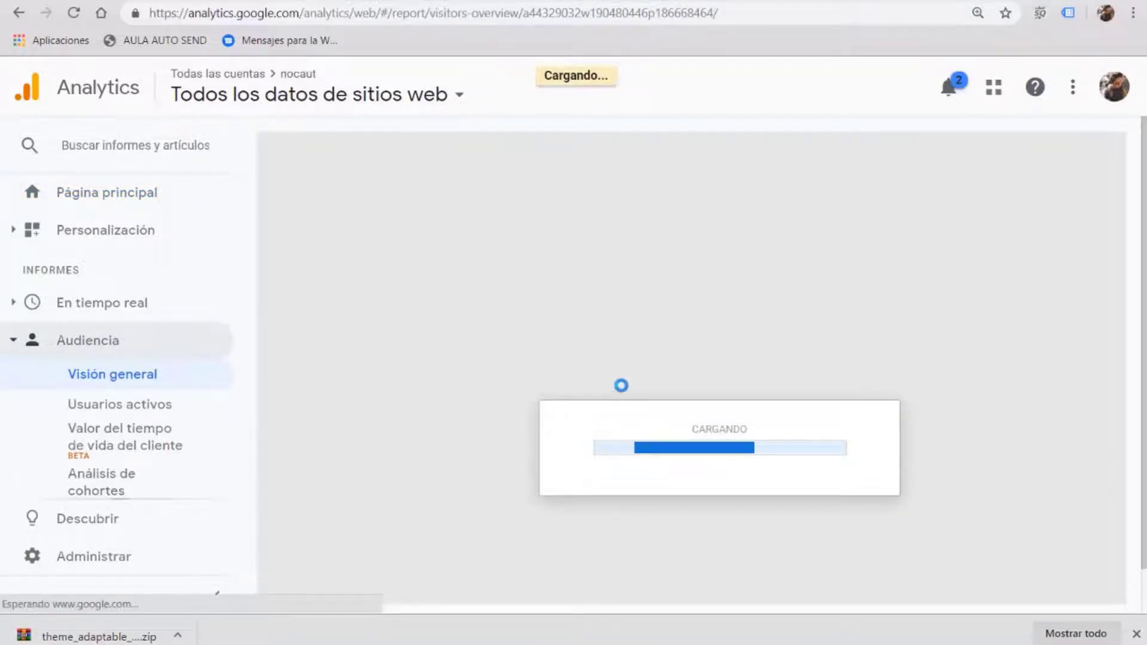
{"action": "scroll", "coordinate": [609, 418], "scroll_direction": "down", "scroll_amount": 3}
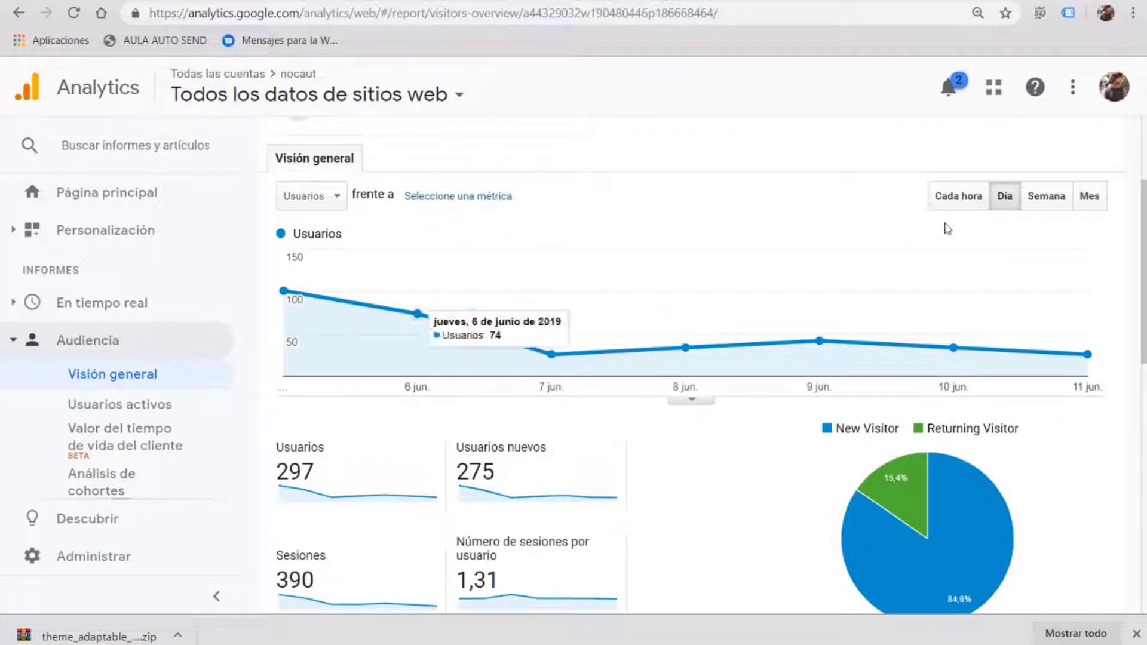
{"action": "scroll", "coordinate": [1103, 169], "scroll_direction": "up", "scroll_amount": 3}
- Set the audience overview's date range to 1 abr. 2019 - 11 jun. 2019
{"action": "left_click", "coordinate": [1096, 188]}
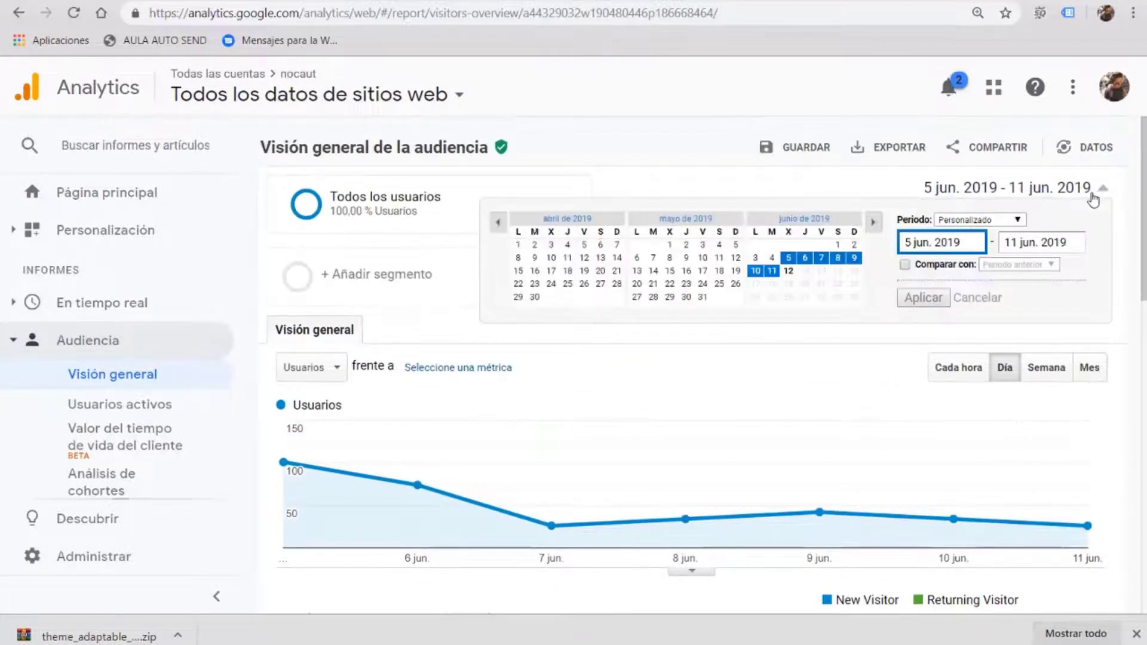
{"action": "left_click", "coordinate": [517, 245]}
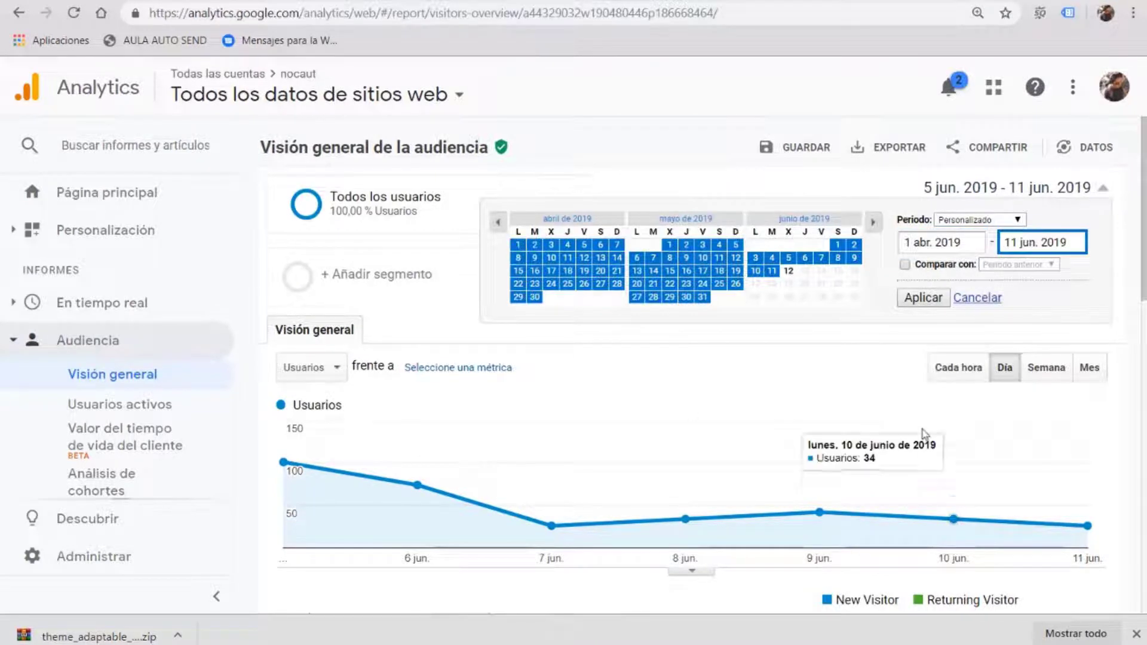
{"action": "left_click", "coordinate": [938, 299]}
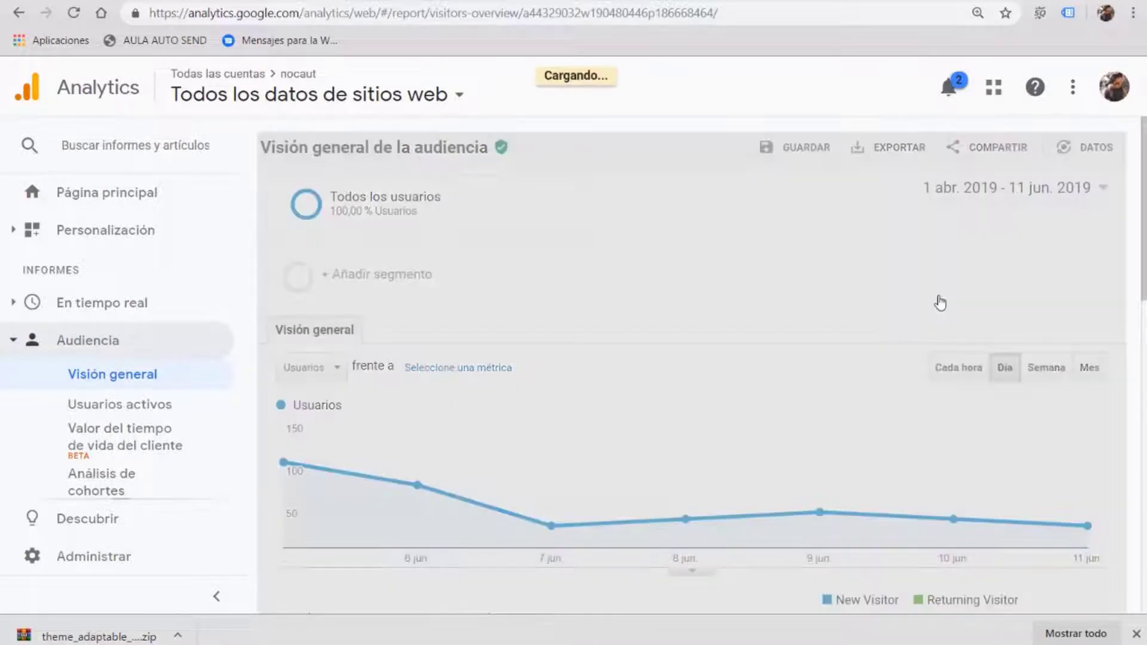
- Examine the audience overview's figures for users, sessions, page views and average session duration
{"action": "scroll", "coordinate": [794, 367], "scroll_direction": "down", "scroll_amount": 2}
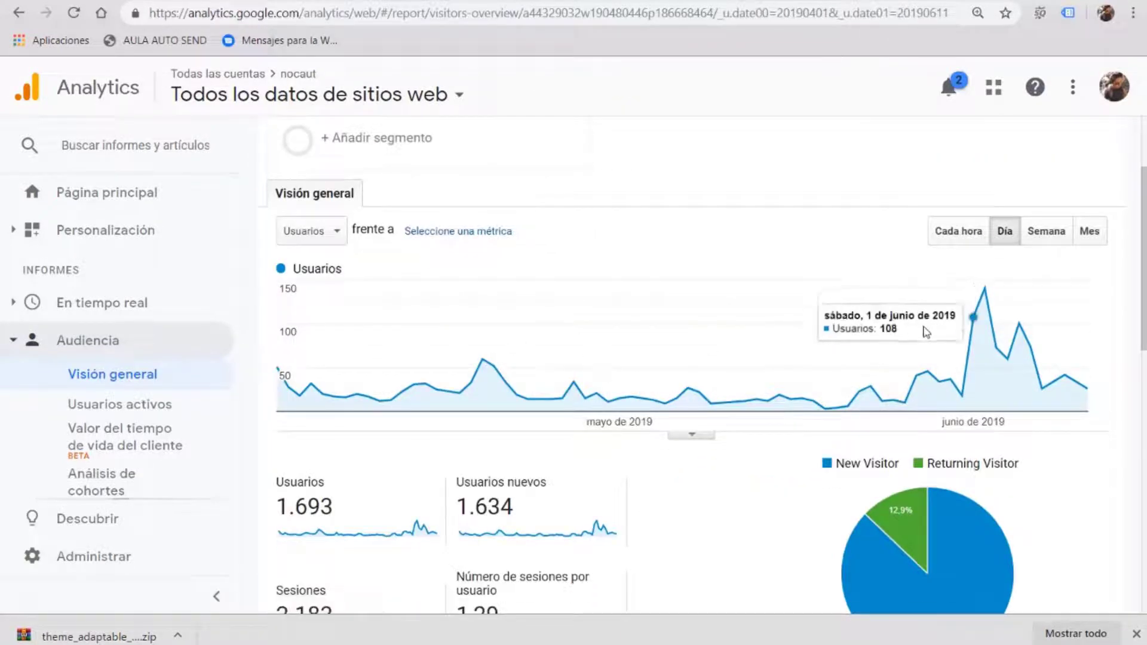
{"action": "scroll", "coordinate": [968, 293], "scroll_direction": "down", "scroll_amount": 4}
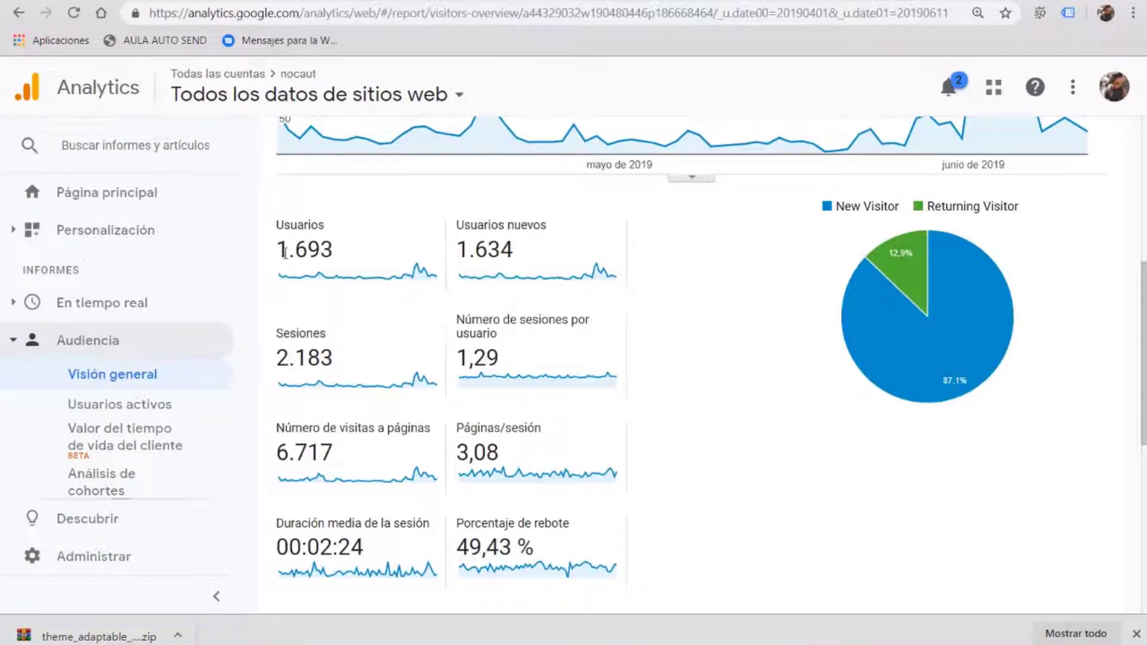
{"action": "left_click_drag", "start_coordinate": [283, 249], "coordinate": [361, 256]}
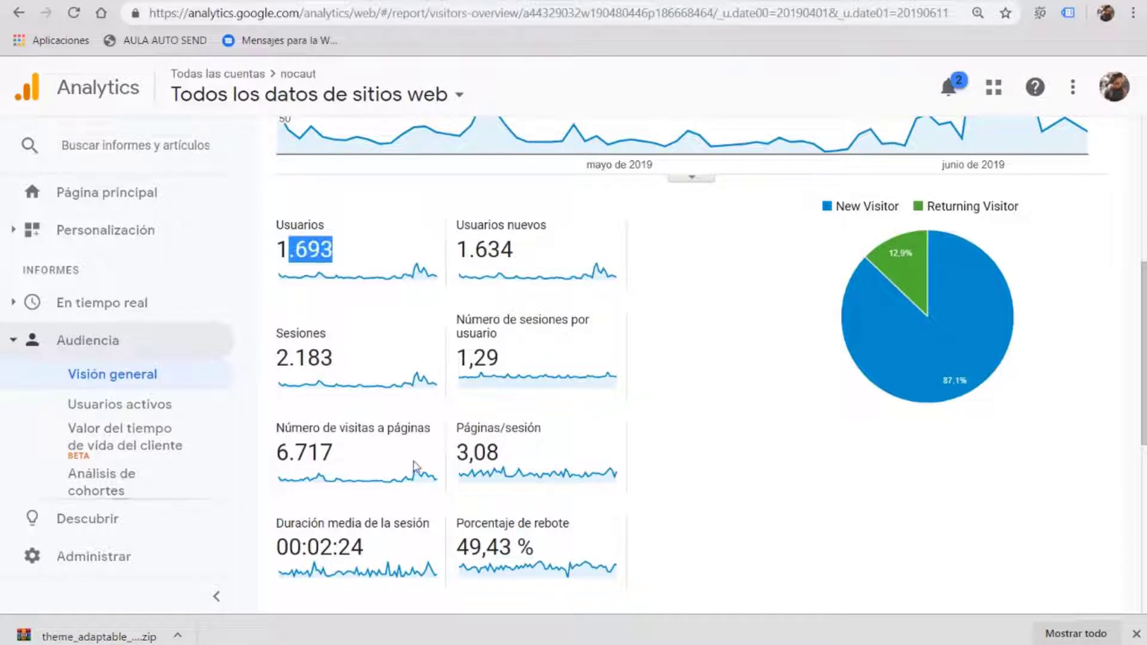
{"action": "scroll", "coordinate": [346, 418], "scroll_direction": "down", "scroll_amount": 1}
{"action": "left_click_drag", "start_coordinate": [292, 461], "coordinate": [382, 472]}
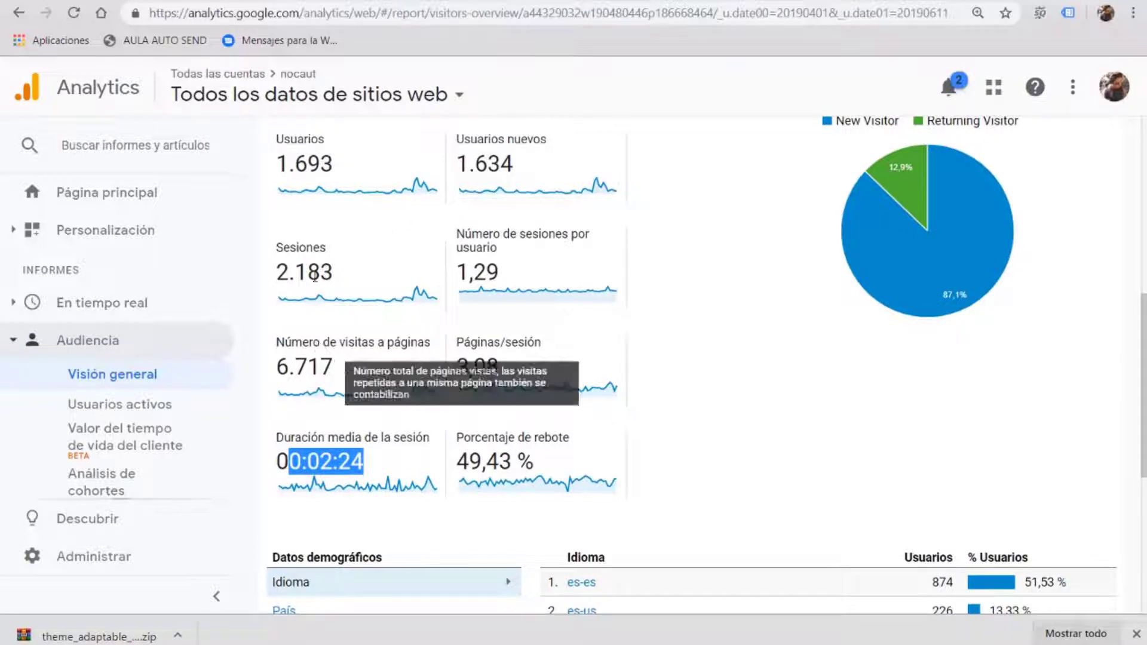
{"action": "left_click_drag", "start_coordinate": [276, 272], "coordinate": [340, 278]}
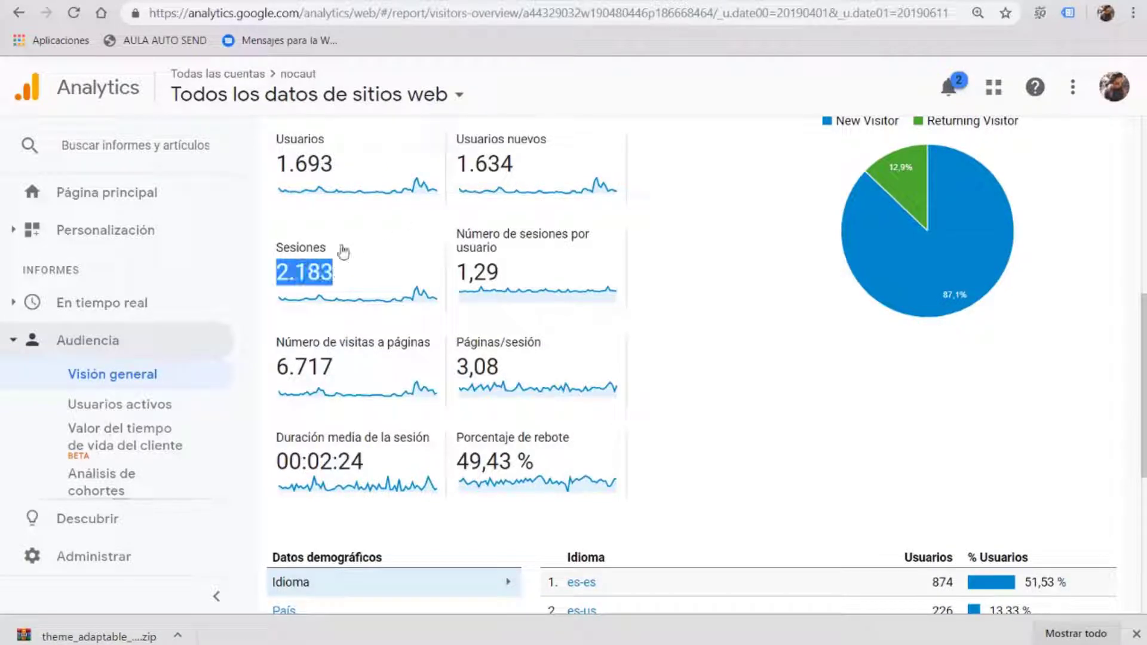
{"action": "left_click_drag", "start_coordinate": [306, 160], "coordinate": [332, 164]}
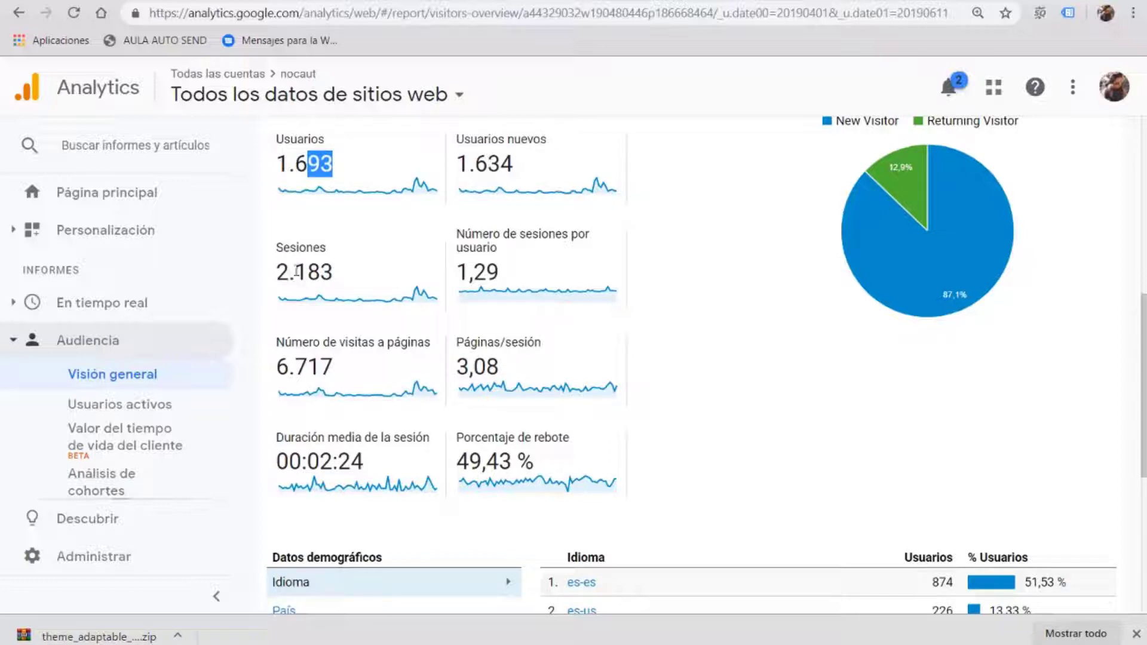
{"action": "left_click_drag", "start_coordinate": [283, 272], "coordinate": [327, 273]}
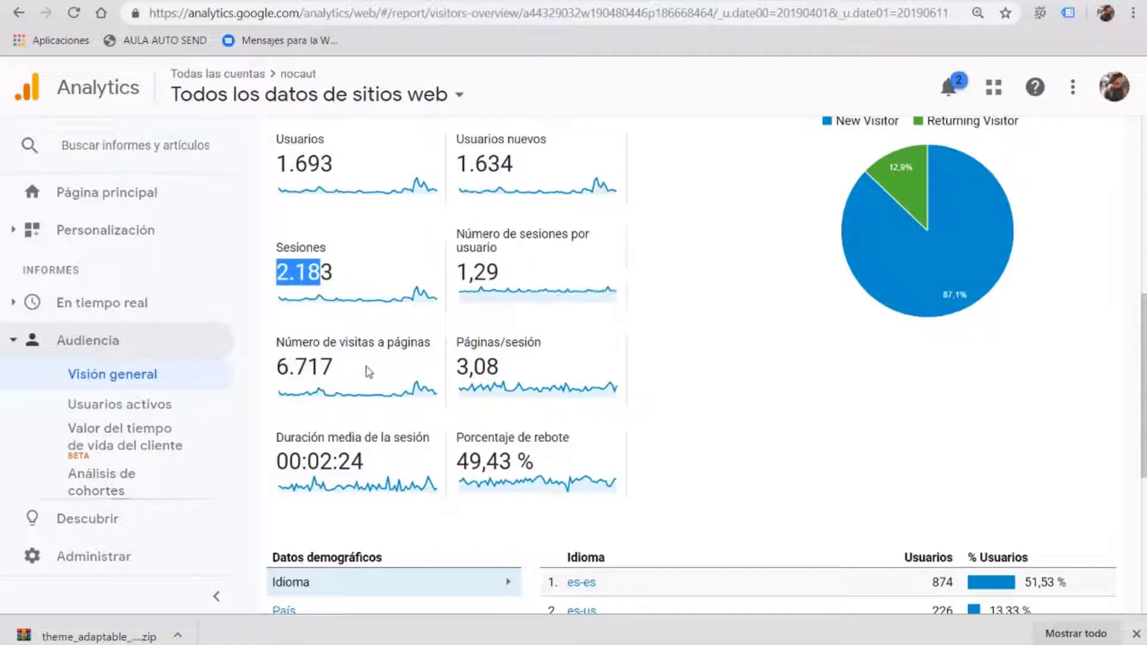
{"action": "left_click_drag", "start_coordinate": [299, 364], "coordinate": [346, 371]}
{"action": "left_click", "coordinate": [311, 365]}
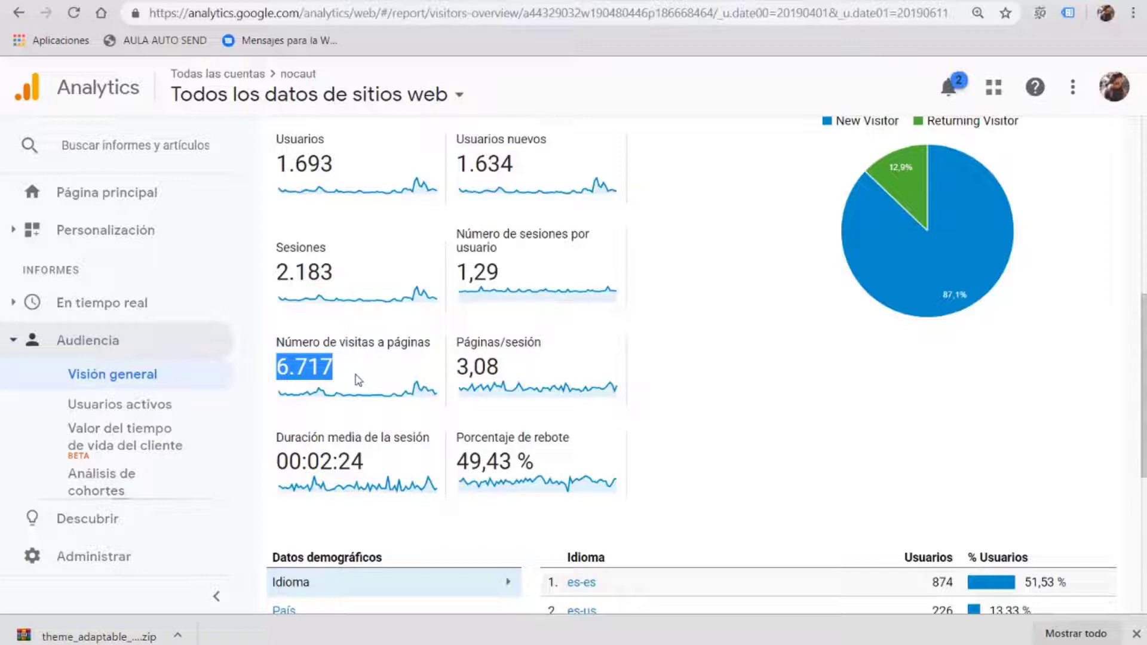
- Break the audience down by country, open the location report for Peru, and examine its regional map and table
{"action": "scroll", "coordinate": [423, 376], "scroll_direction": "down", "scroll_amount": 3}
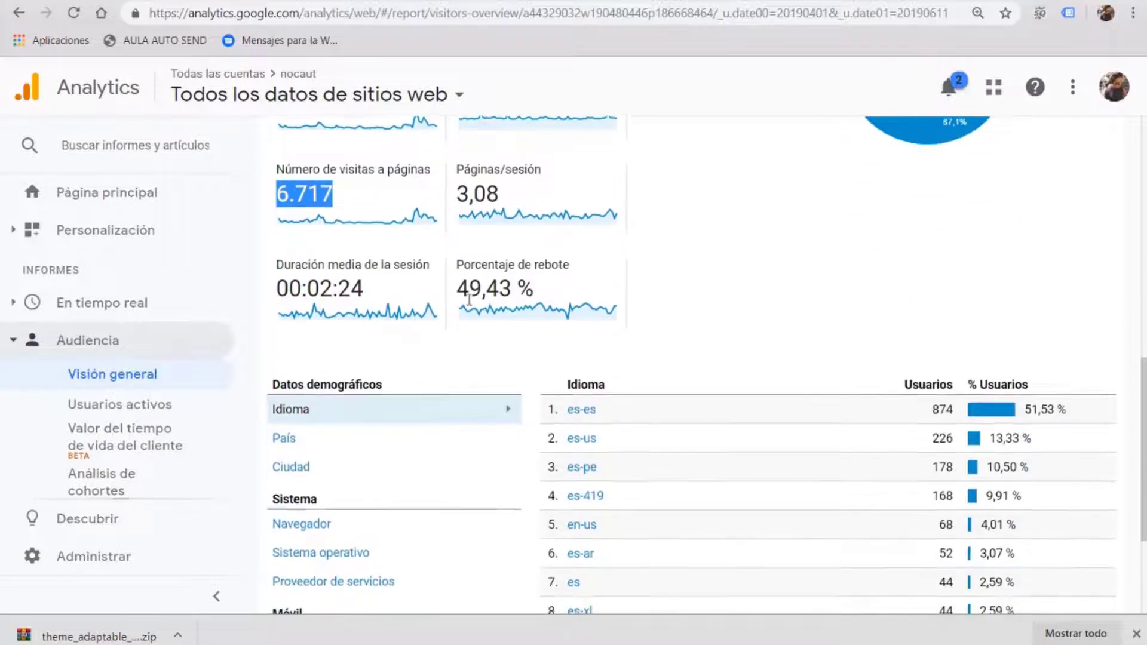
{"action": "scroll", "coordinate": [469, 299], "scroll_direction": "down", "scroll_amount": 2}
{"action": "left_click", "coordinate": [286, 354]}
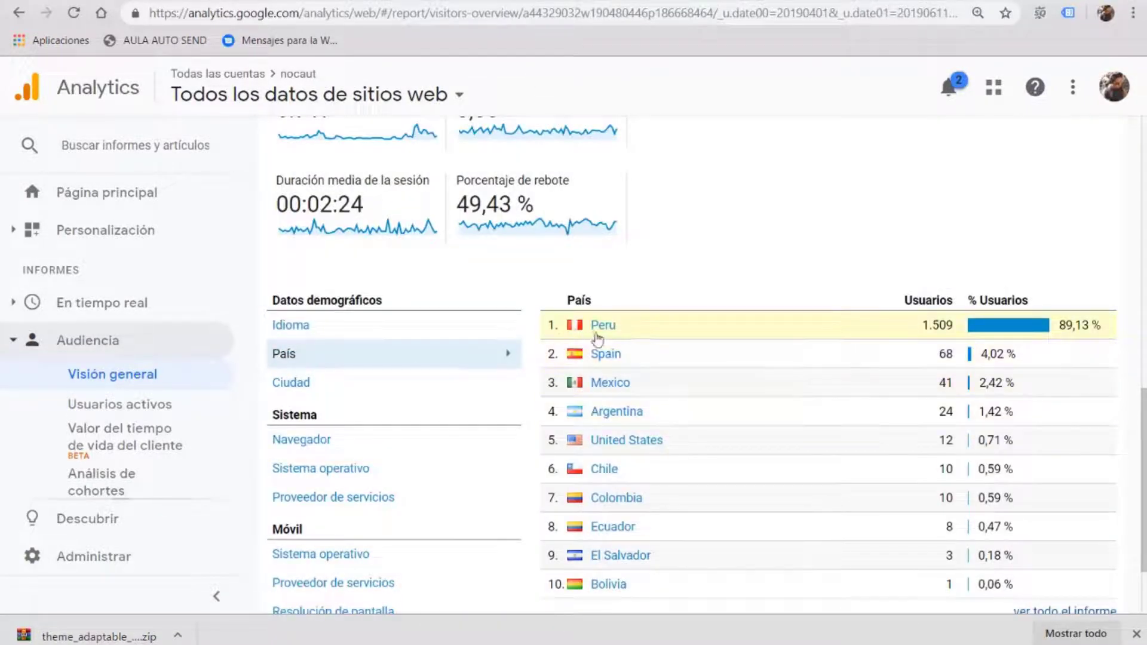
{"action": "left_click", "coordinate": [606, 332]}
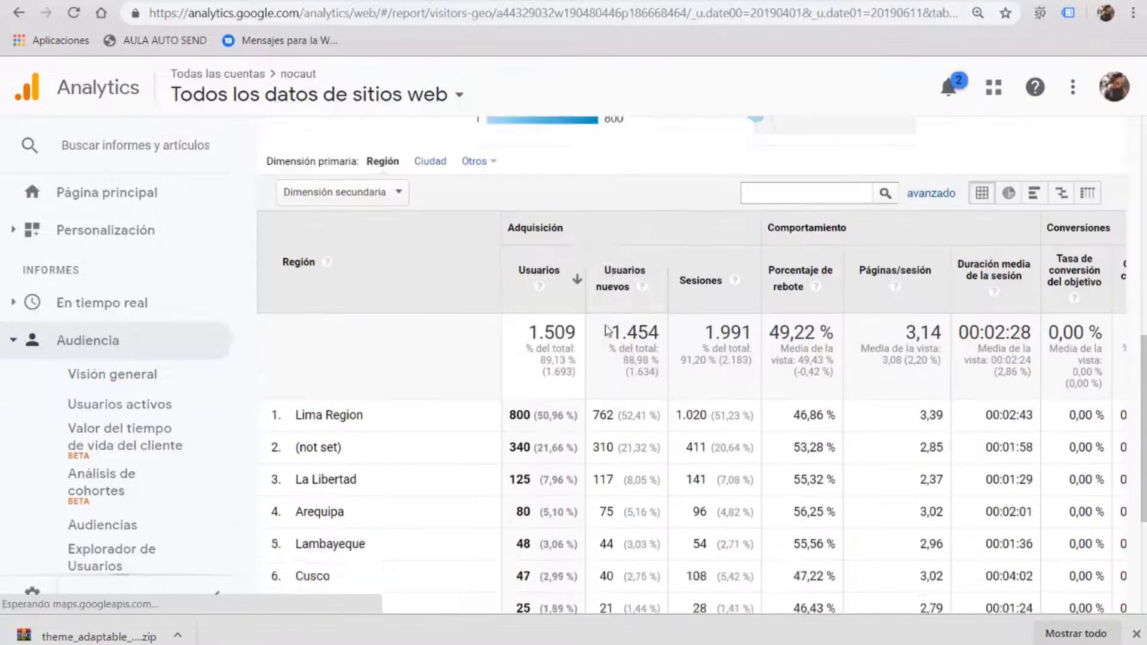
{"action": "scroll", "coordinate": [648, 332], "scroll_direction": "down", "scroll_amount": 3}
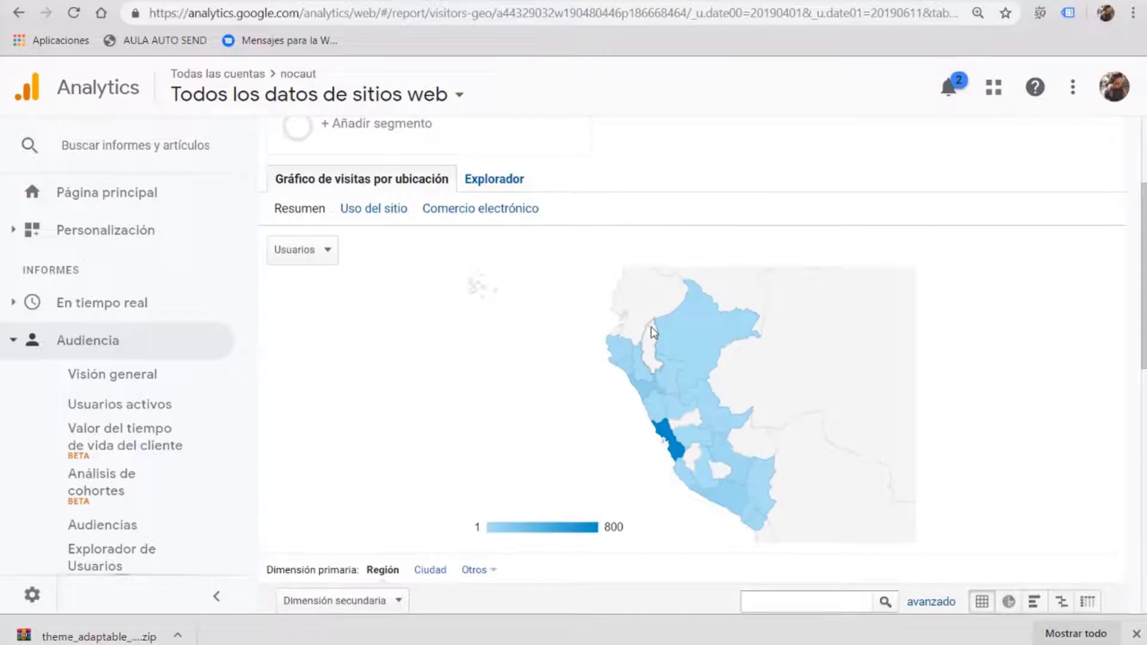
{"action": "scroll", "coordinate": [651, 332], "scroll_direction": "down", "scroll_amount": 3}
{"action": "scroll", "coordinate": [648, 328], "scroll_direction": "up", "scroll_amount": 6}
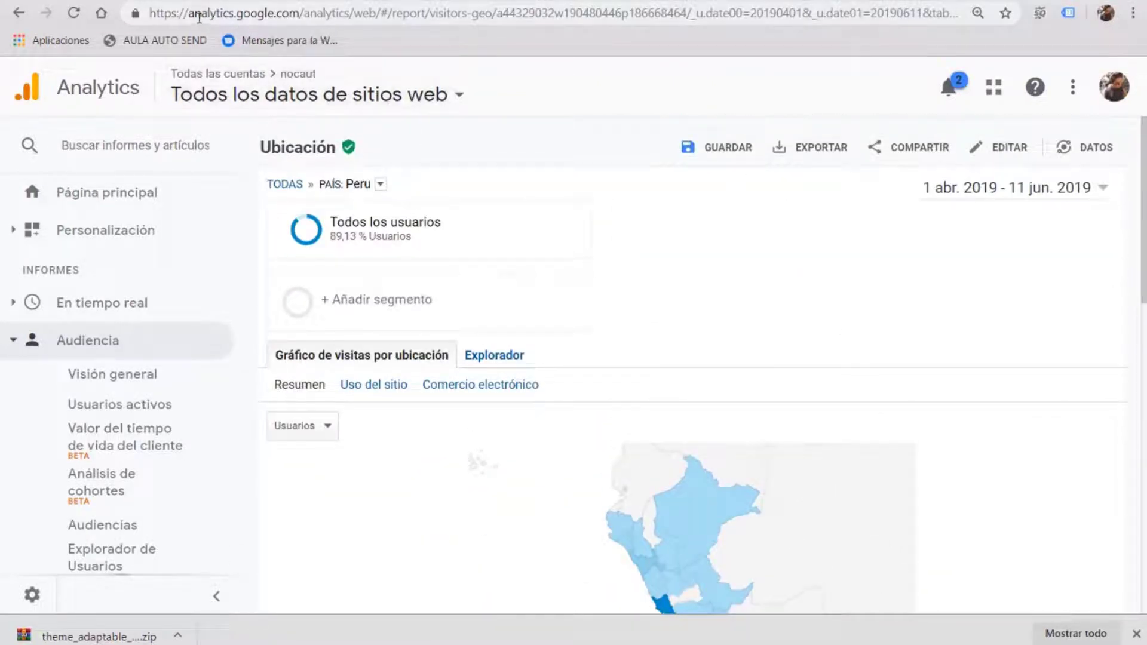
- Highlight the Analytics domain in the page address and open the list of Analytics accounts and properties
{"action": "double_click", "coordinate": [199, 14]}
{"action": "left_click_drag", "start_coordinate": [199, 15], "coordinate": [276, 14]}
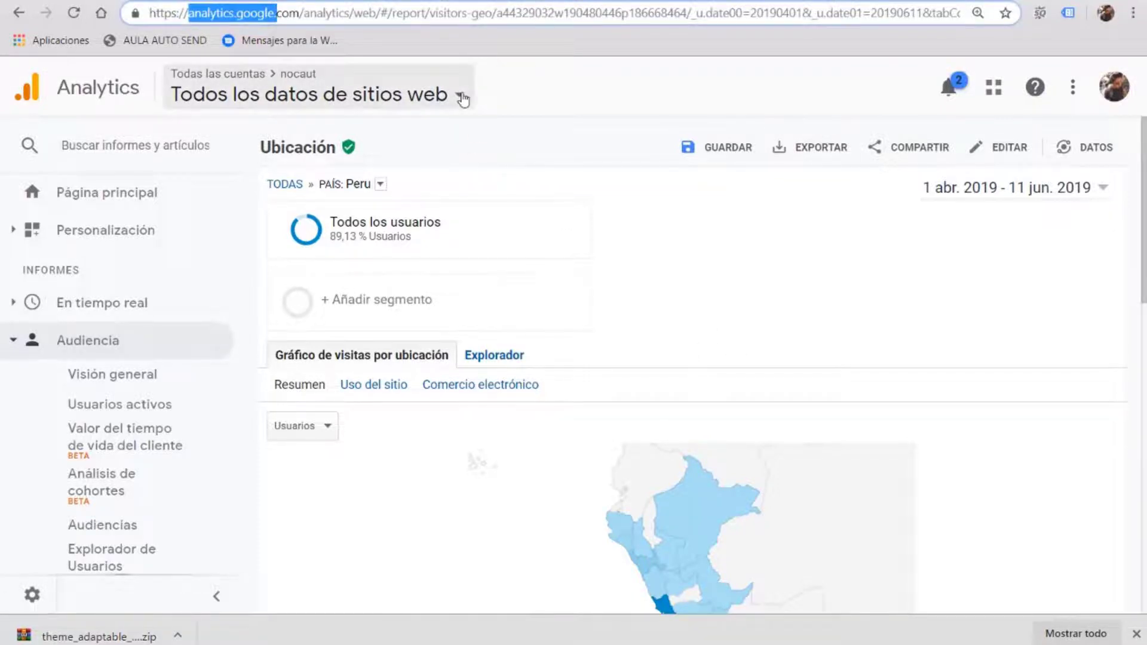
{"action": "left_click", "coordinate": [461, 98]}
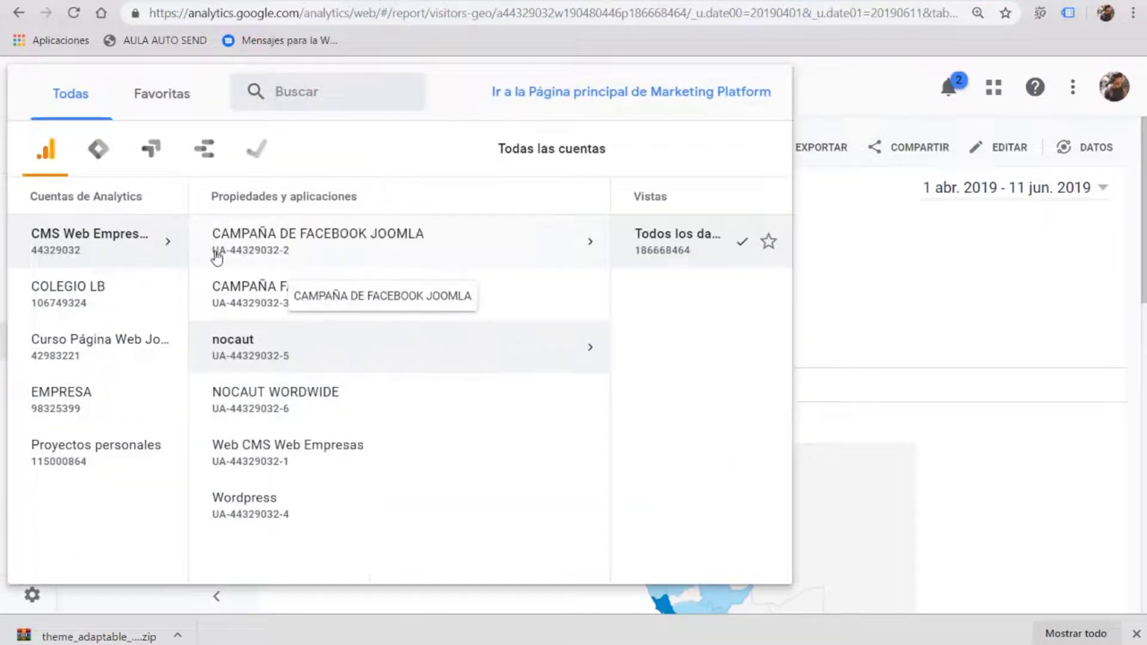
- Close the list of Analytics accounts and properties, and check the account selector for the site's data view again
{"action": "left_click", "coordinate": [944, 278]}
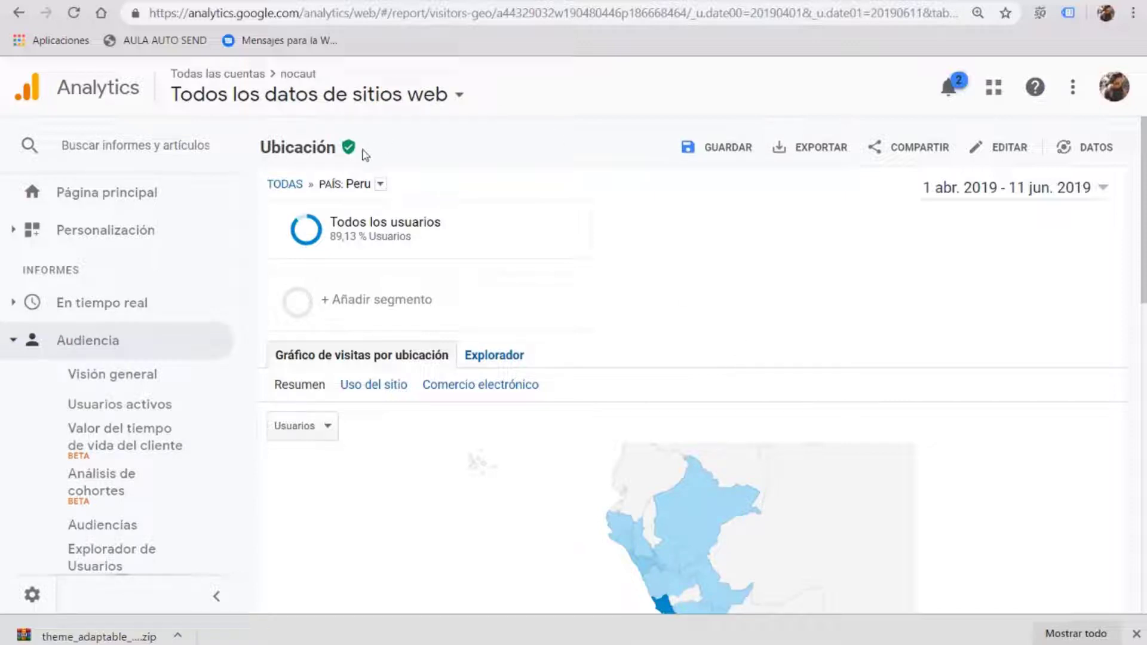
{"action": "left_click", "coordinate": [460, 96]}
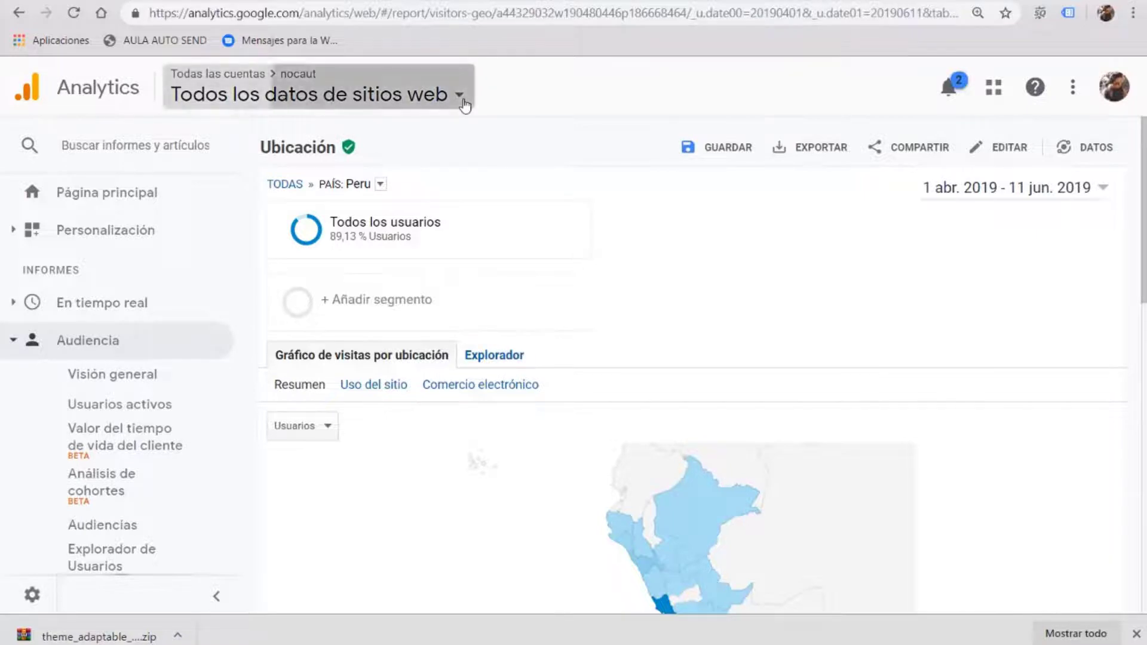
{"action": "left_click", "coordinate": [872, 102]}
{"action": "left_click", "coordinate": [463, 98]}
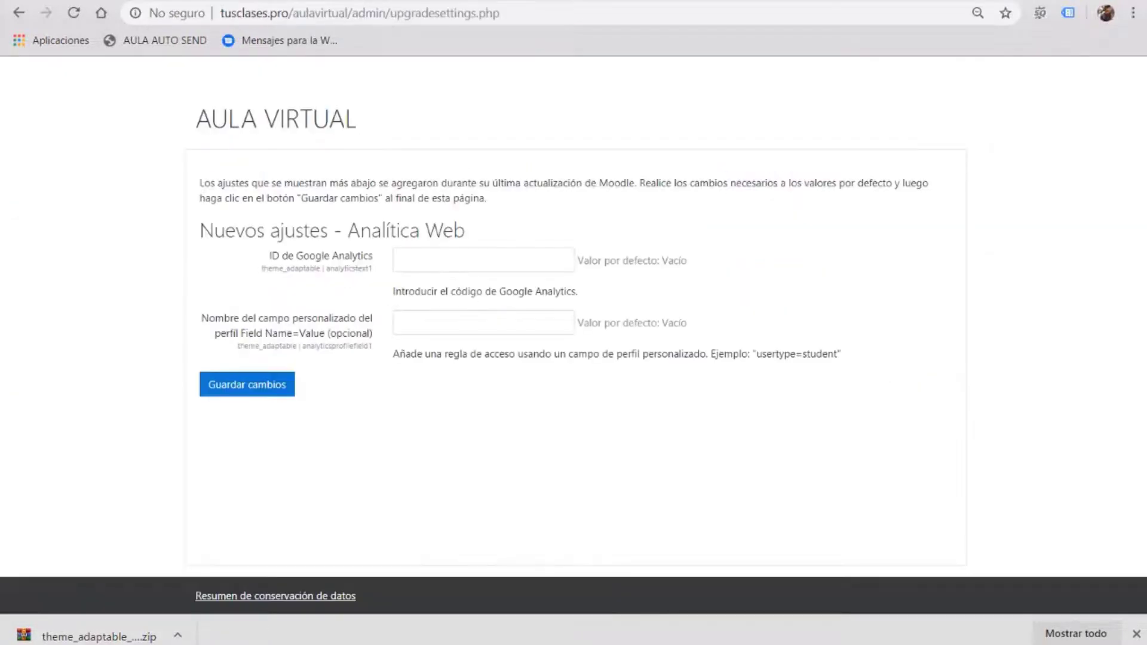
- Return to the Moodle upgrade settings, leave the Google Analytics ID empty, and save the new Analítica Web settings
{"action": "left_click", "coordinate": [404, 262]}
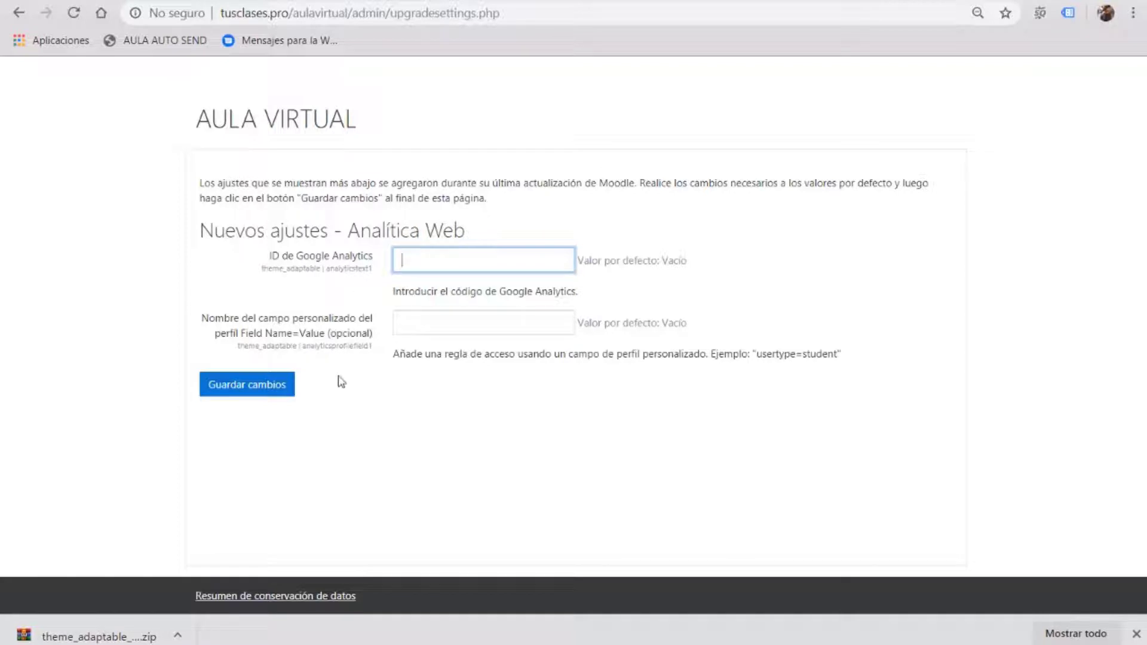
{"action": "left_click", "coordinate": [261, 390]}
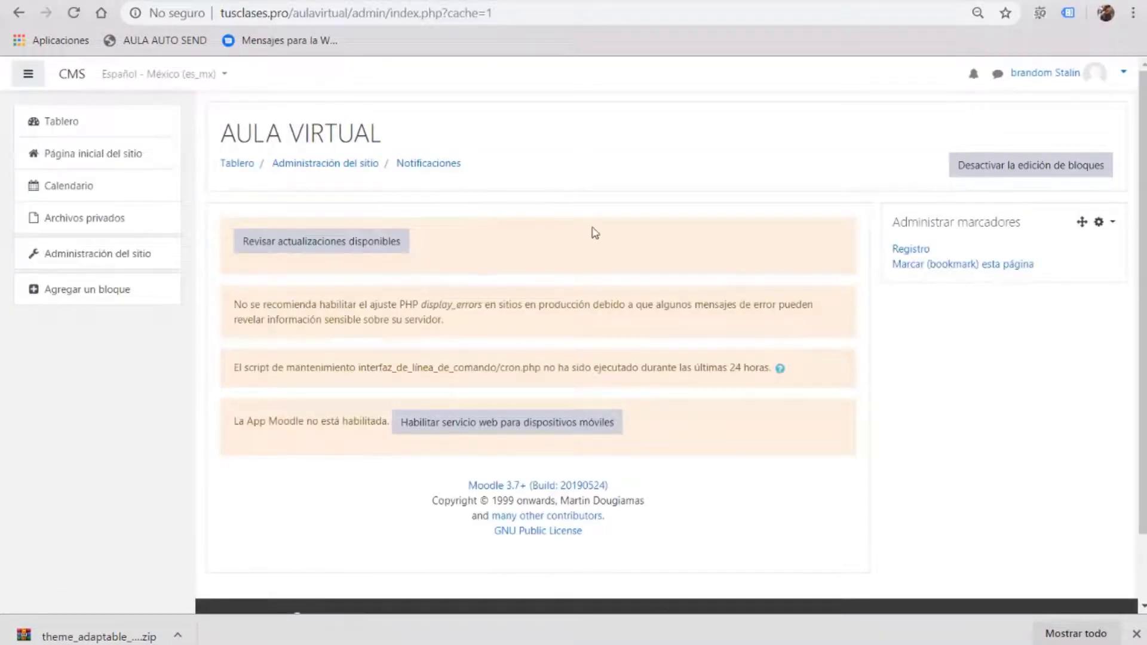
{"action": "scroll", "coordinate": [597, 227], "scroll_direction": "down", "scroll_amount": 3}
{"action": "scroll", "coordinate": [627, 173], "scroll_direction": "up", "scroll_amount": 3}
- Open the theme selector from the Apariencia section of the Moodle site administration
{"action": "left_click", "coordinate": [104, 260]}
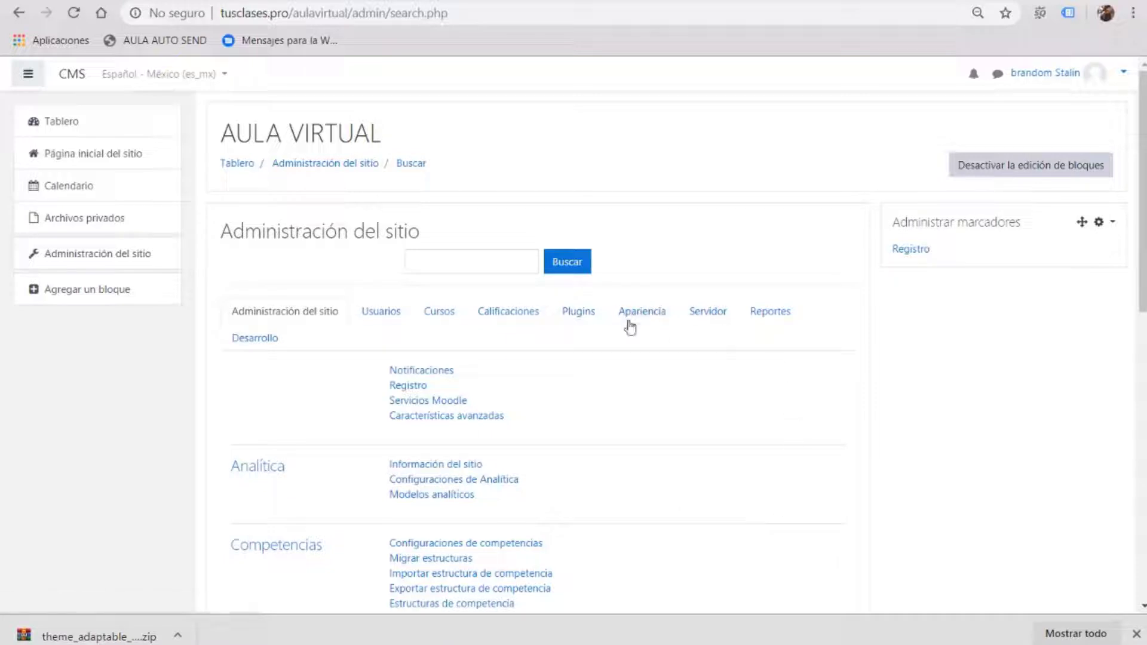
{"action": "left_click", "coordinate": [648, 317]}
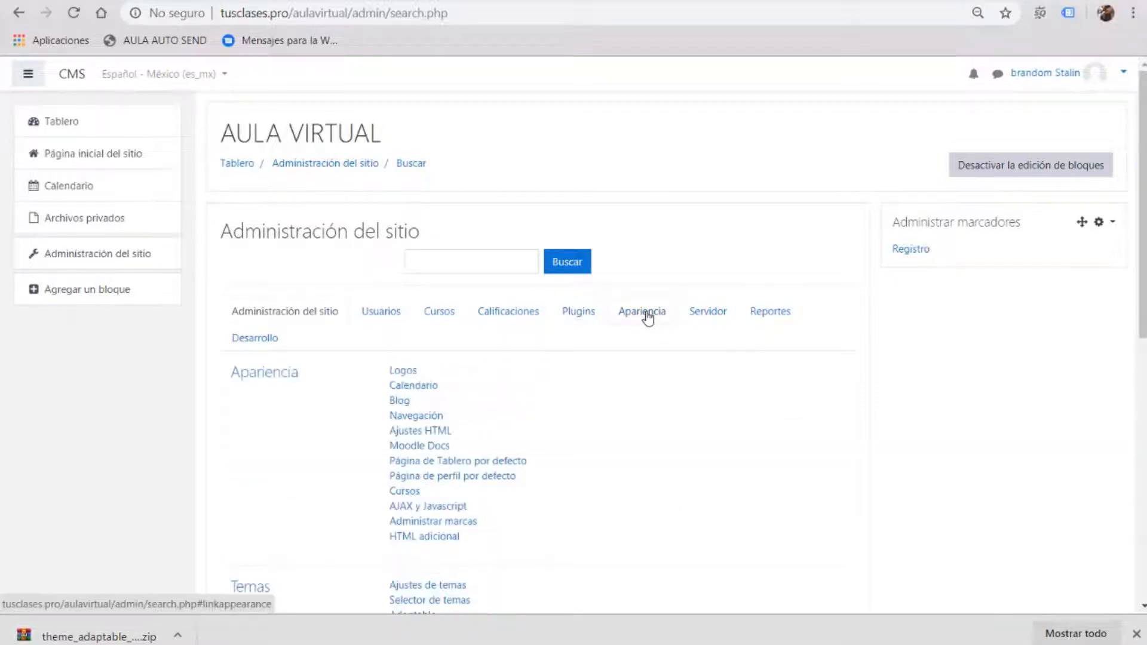
{"action": "scroll", "coordinate": [647, 317], "scroll_direction": "down", "scroll_amount": 1}
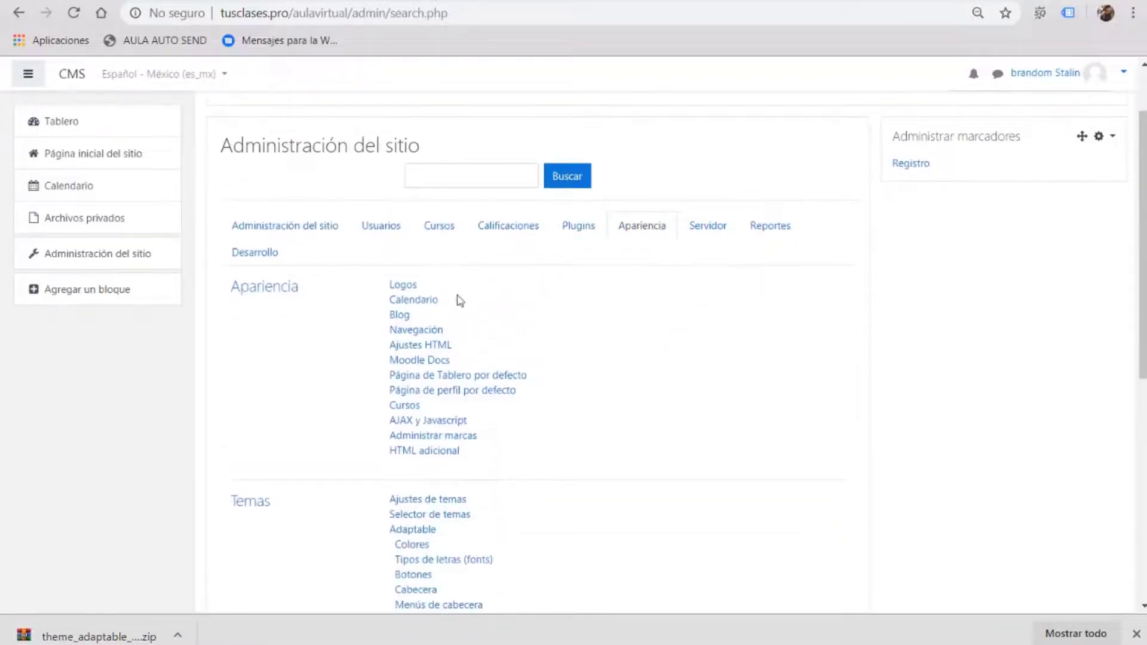
{"action": "scroll", "coordinate": [683, 363], "scroll_direction": "down", "scroll_amount": 1}
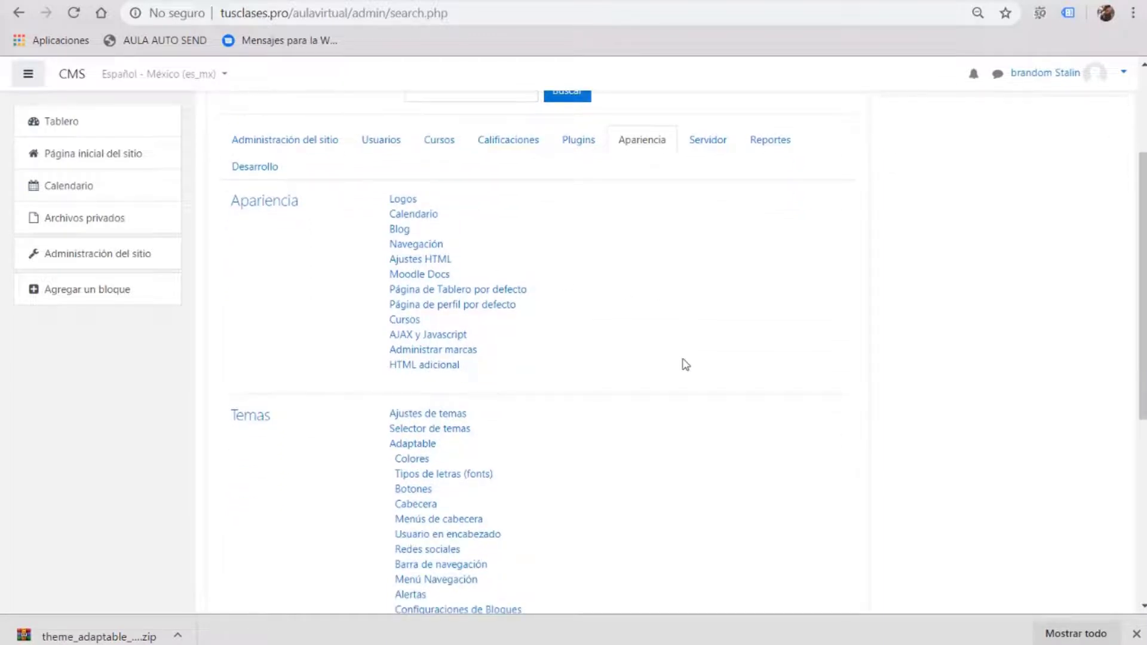
{"action": "scroll", "coordinate": [685, 364], "scroll_direction": "down", "scroll_amount": 1}
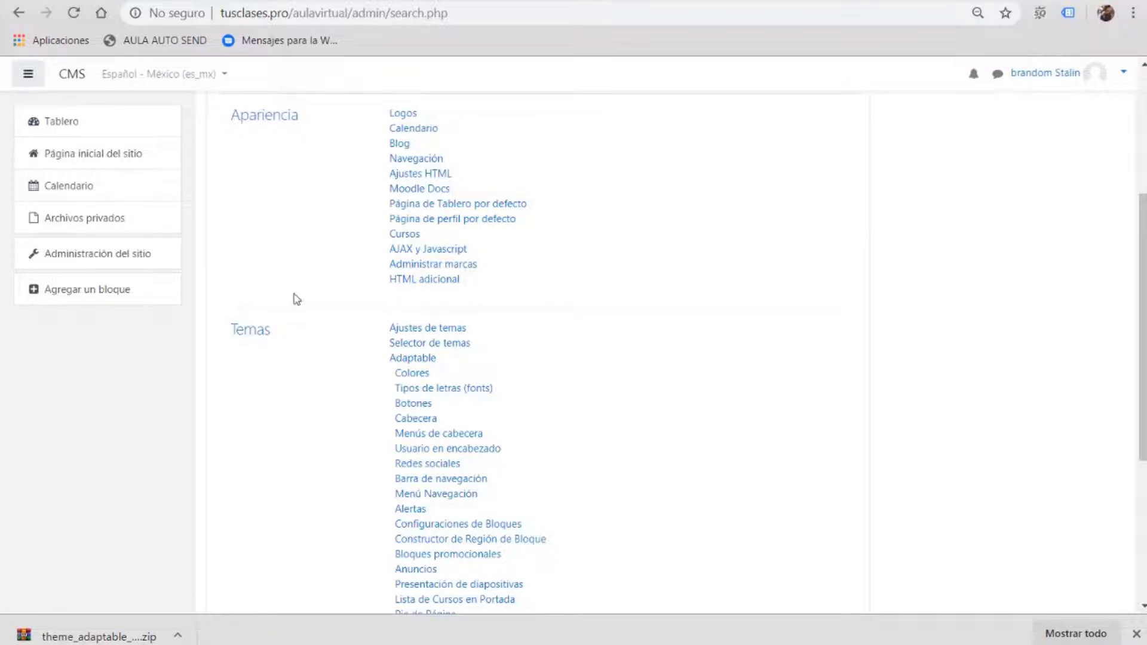
{"action": "scroll", "coordinate": [292, 295], "scroll_direction": "down", "scroll_amount": 1}
{"action": "scroll", "coordinate": [263, 276], "scroll_direction": "up", "scroll_amount": 1}
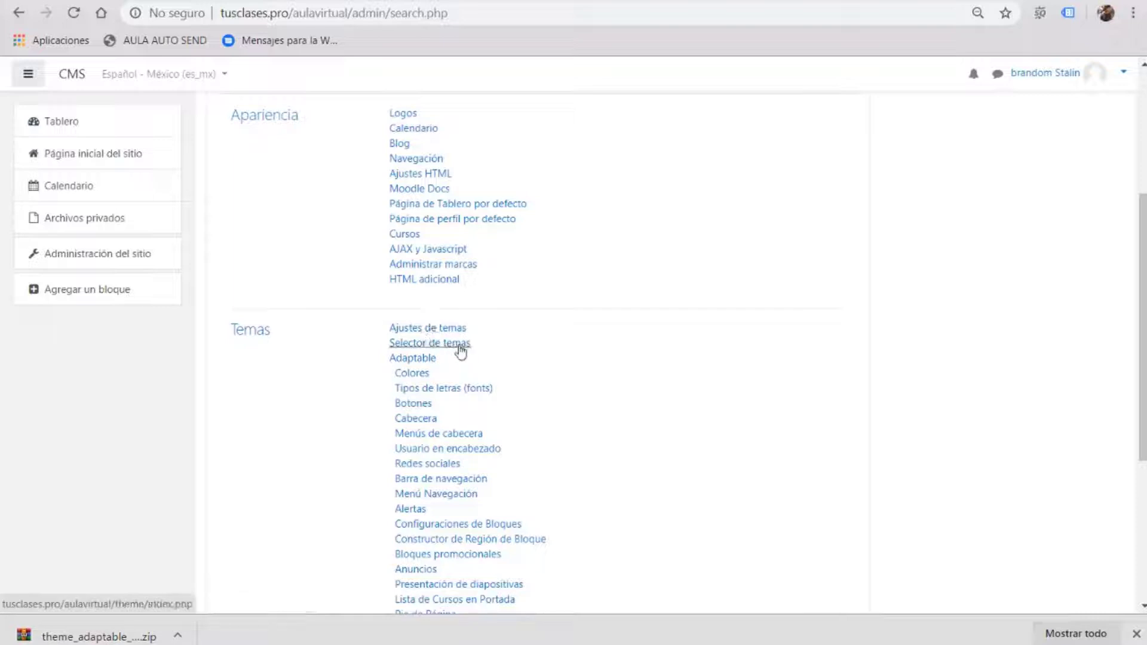
{"action": "left_click", "coordinate": [424, 344]}
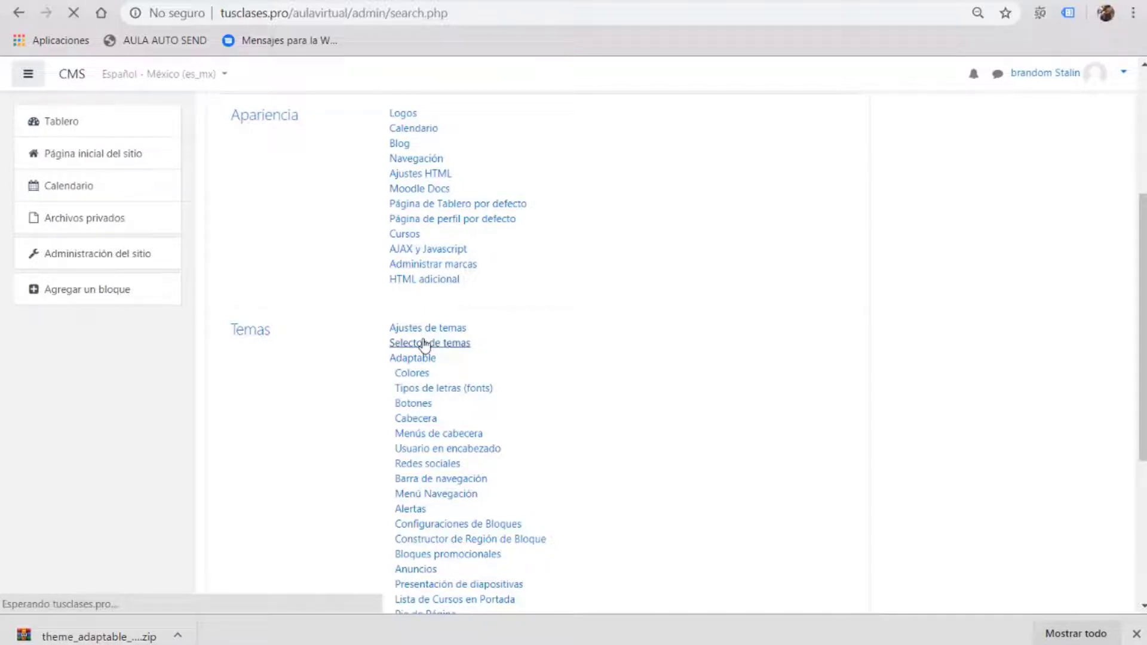
- Highlight the name of the Boost theme assigned to the Default device and look over the other device types
{"action": "scroll", "coordinate": [609, 343], "scroll_direction": "down", "scroll_amount": 1}
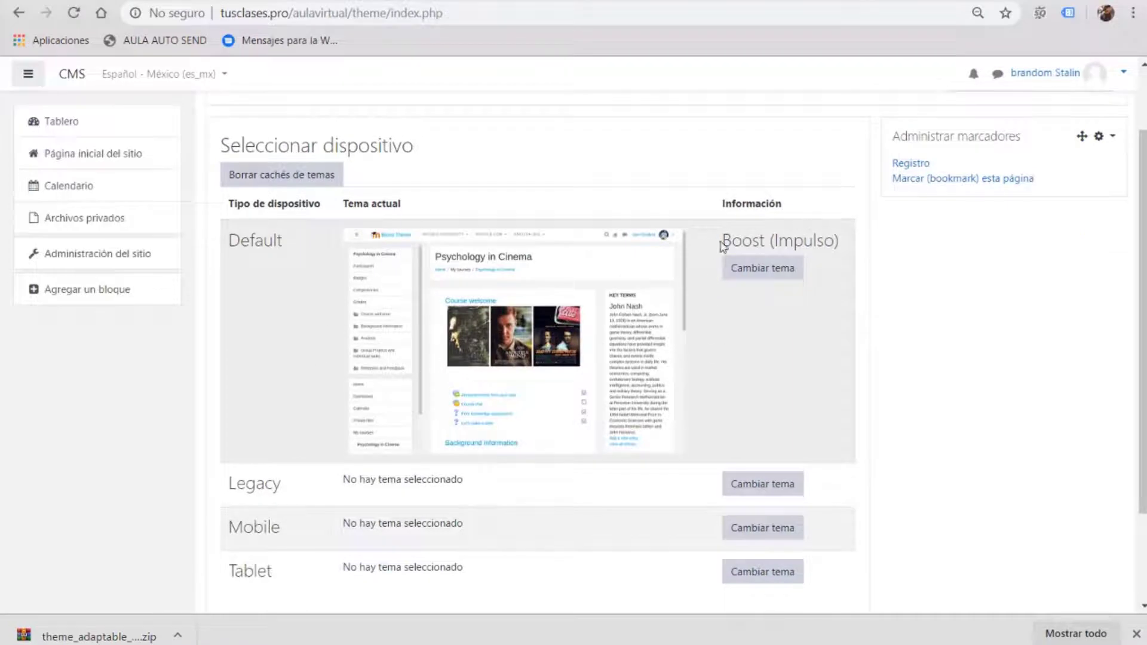
{"action": "left_click_drag", "start_coordinate": [725, 240], "coordinate": [765, 246]}
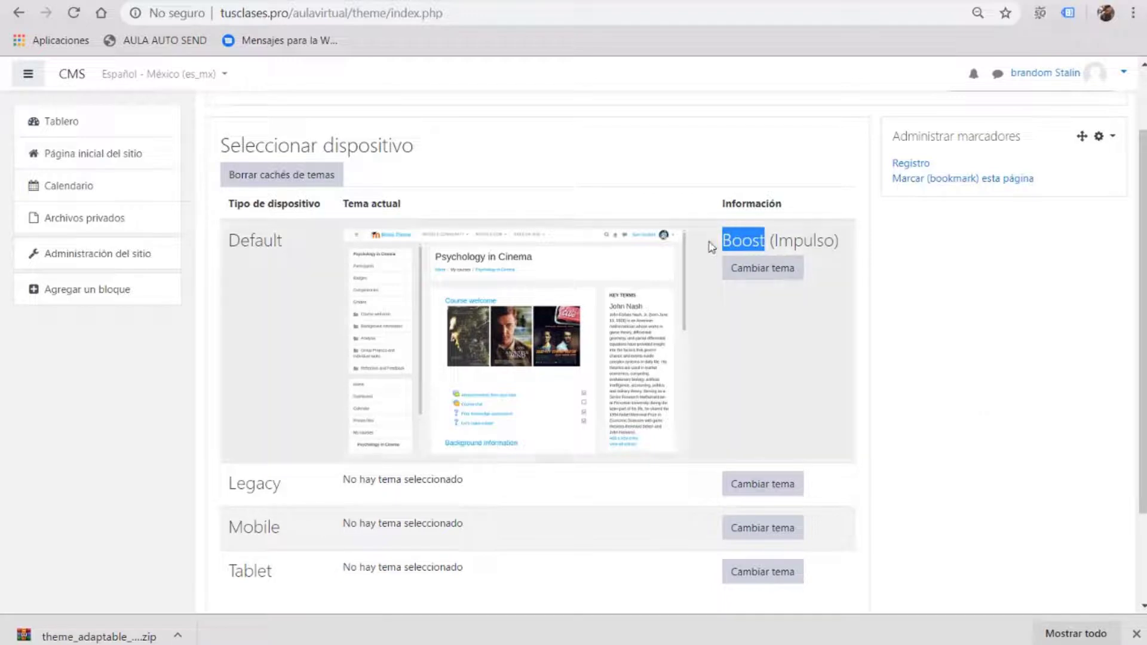
{"action": "scroll", "coordinate": [890, 304], "scroll_direction": "down", "scroll_amount": 2}
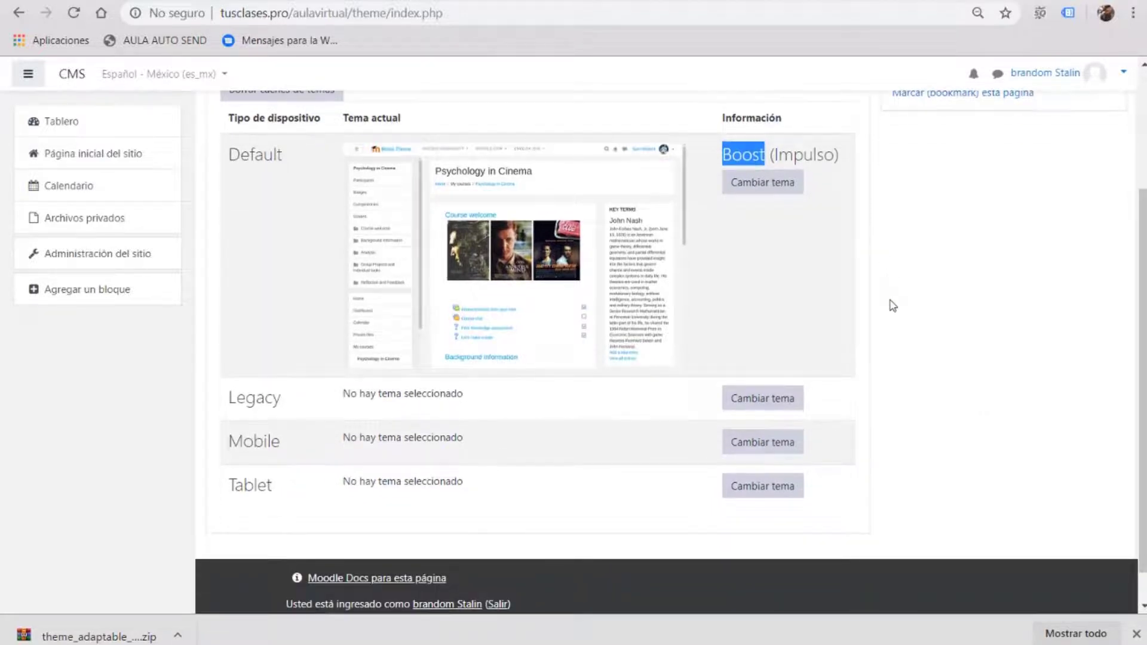
{"action": "scroll", "coordinate": [889, 304], "scroll_direction": "up", "scroll_amount": 2}
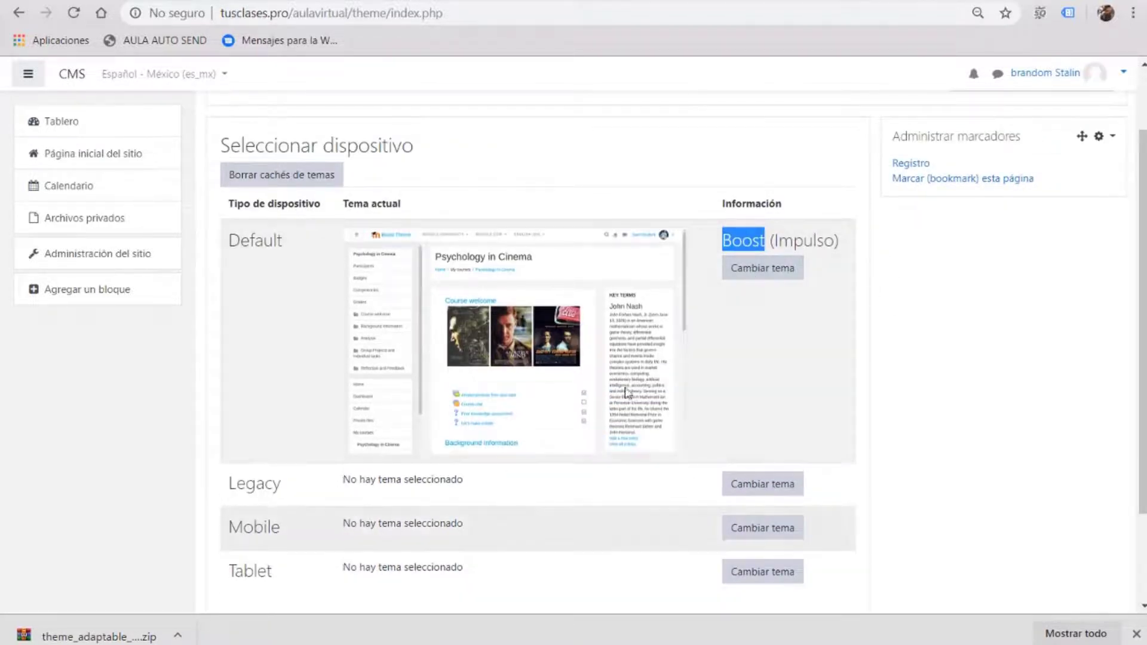
- Change the theme for the Default device type to Adaptable
{"action": "left_click", "coordinate": [765, 275]}
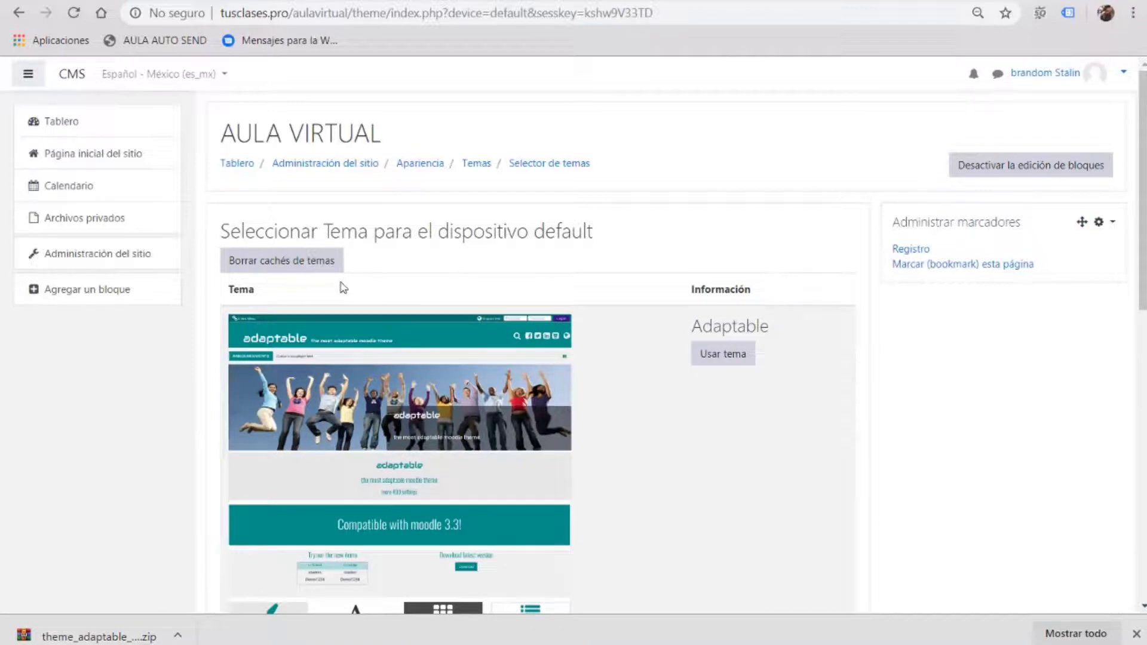
{"action": "scroll", "coordinate": [341, 287], "scroll_direction": "down", "scroll_amount": 1}
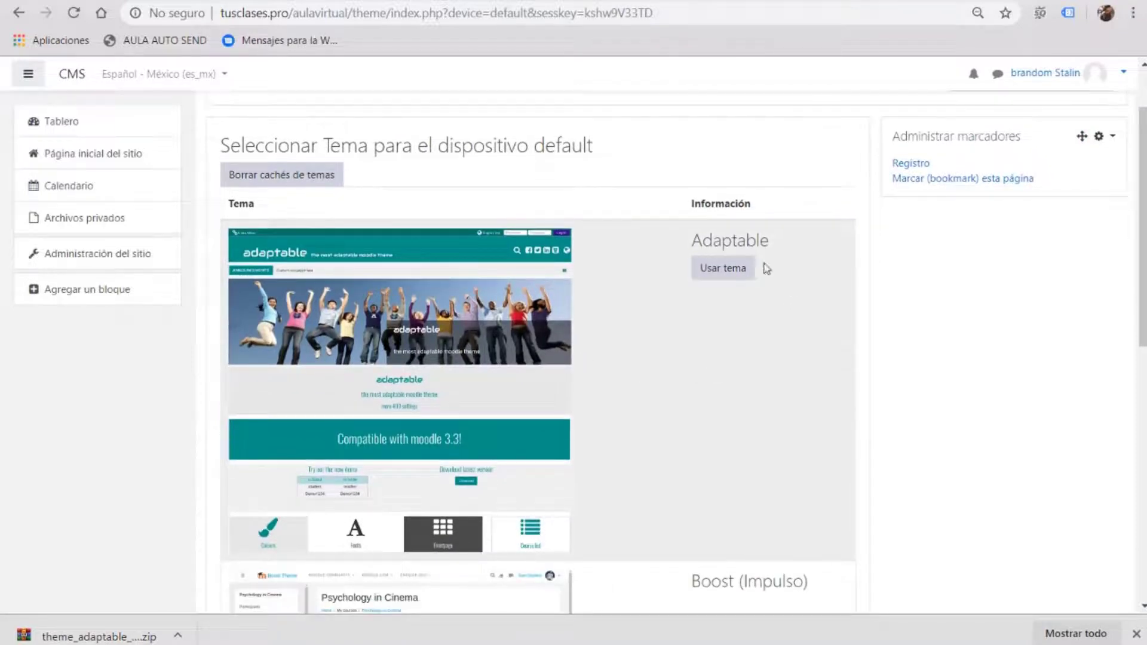
{"action": "scroll", "coordinate": [721, 271], "scroll_direction": "down", "scroll_amount": 3}
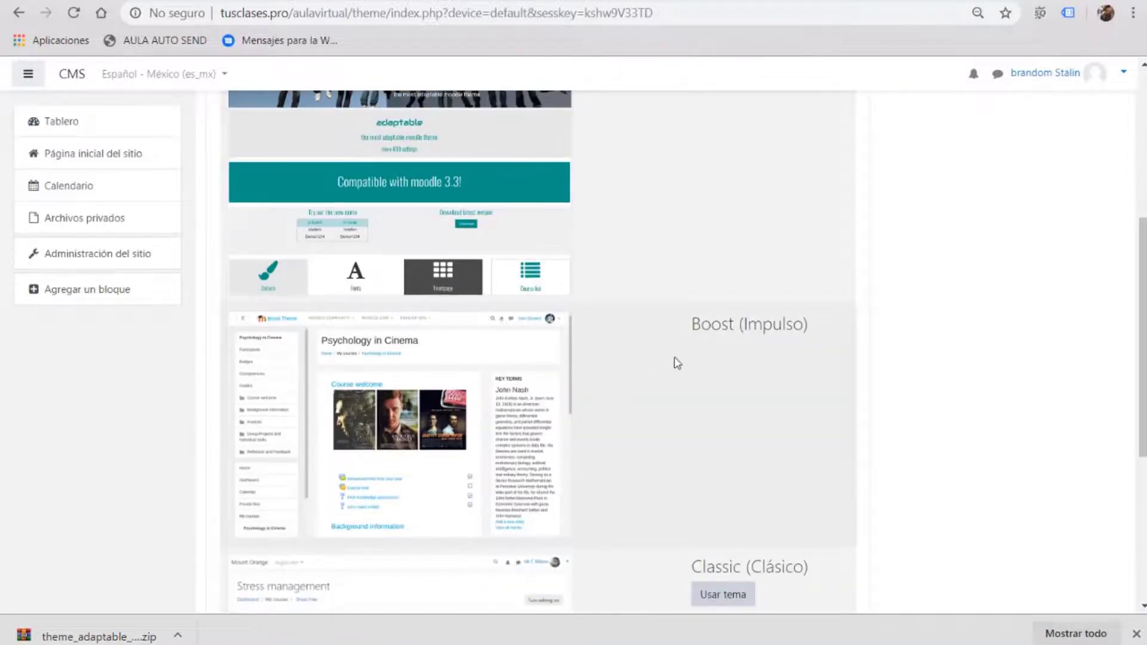
{"action": "scroll", "coordinate": [705, 332], "scroll_direction": "up", "scroll_amount": 3}
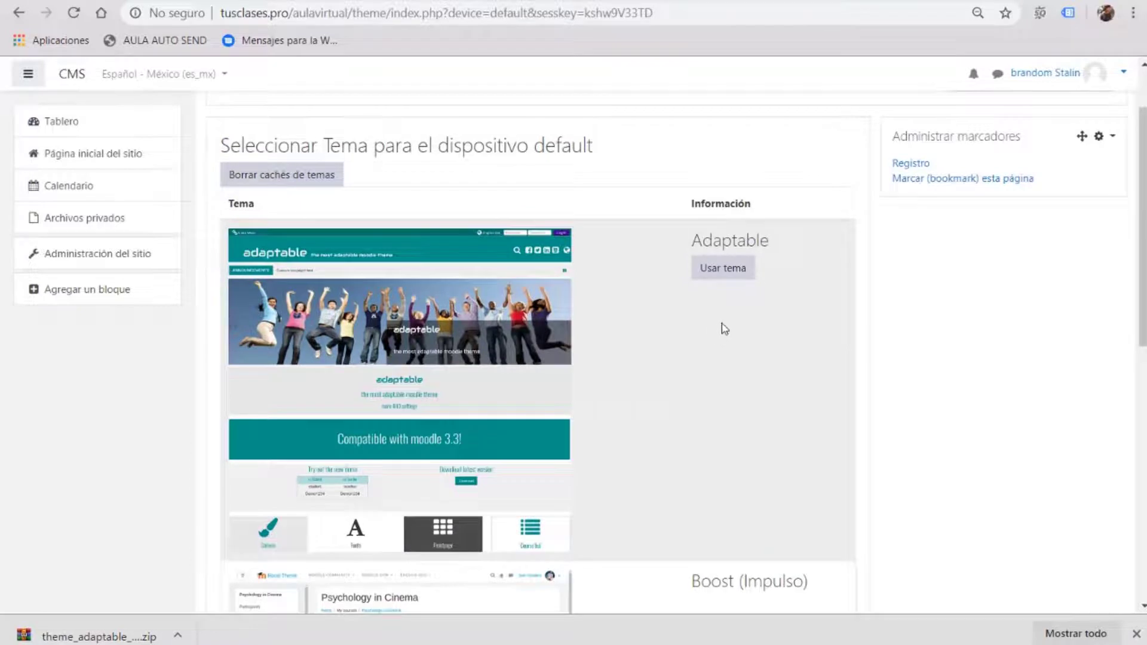
{"action": "left_click", "coordinate": [724, 270]}
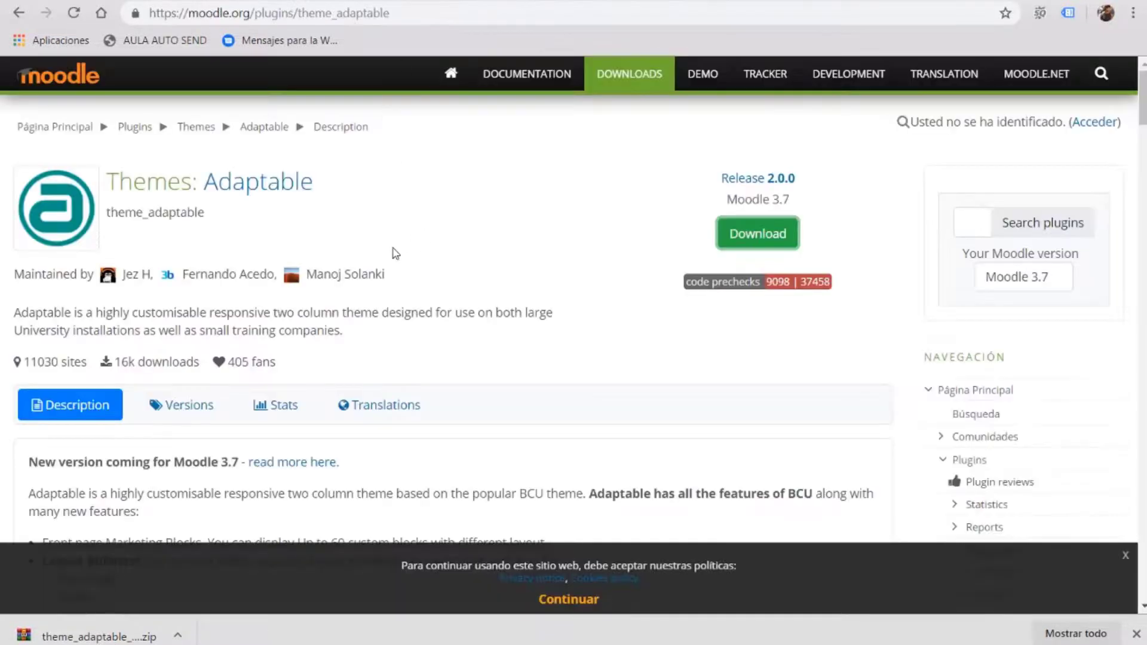
- Open the virtual classroom's home page and examine its course cards and side blocks in the Adaptable theme
{"action": "scroll", "coordinate": [394, 253], "scroll_direction": "down", "scroll_amount": 2}
{"action": "scroll", "coordinate": [708, 381], "scroll_direction": "down", "scroll_amount": 2}
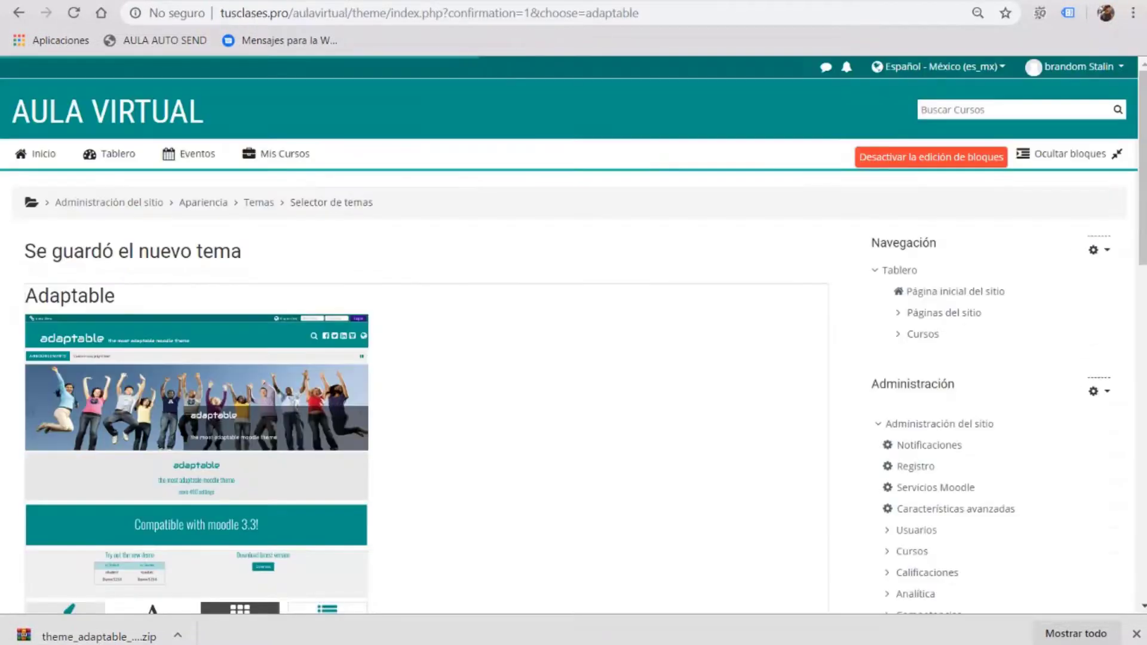
{"action": "scroll", "coordinate": [532, 331], "scroll_direction": "up", "scroll_amount": 2}
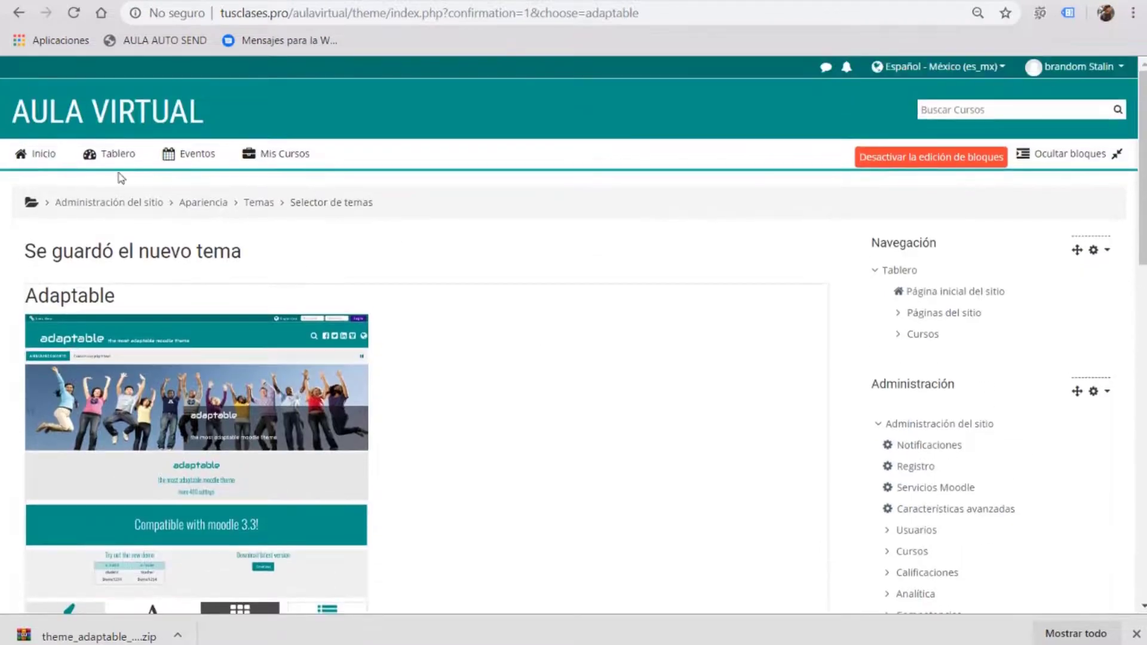
{"action": "left_click", "coordinate": [45, 155]}
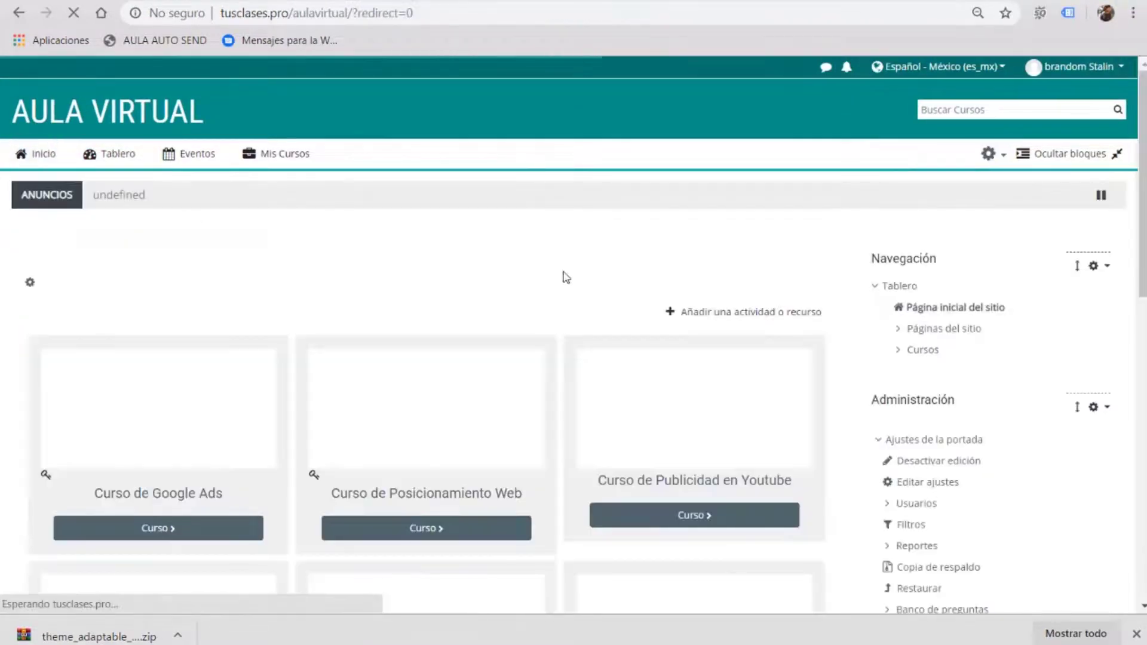
{"action": "scroll", "coordinate": [675, 287], "scroll_direction": "down", "scroll_amount": 3}
{"action": "scroll", "coordinate": [711, 359], "scroll_direction": "down", "scroll_amount": 5}
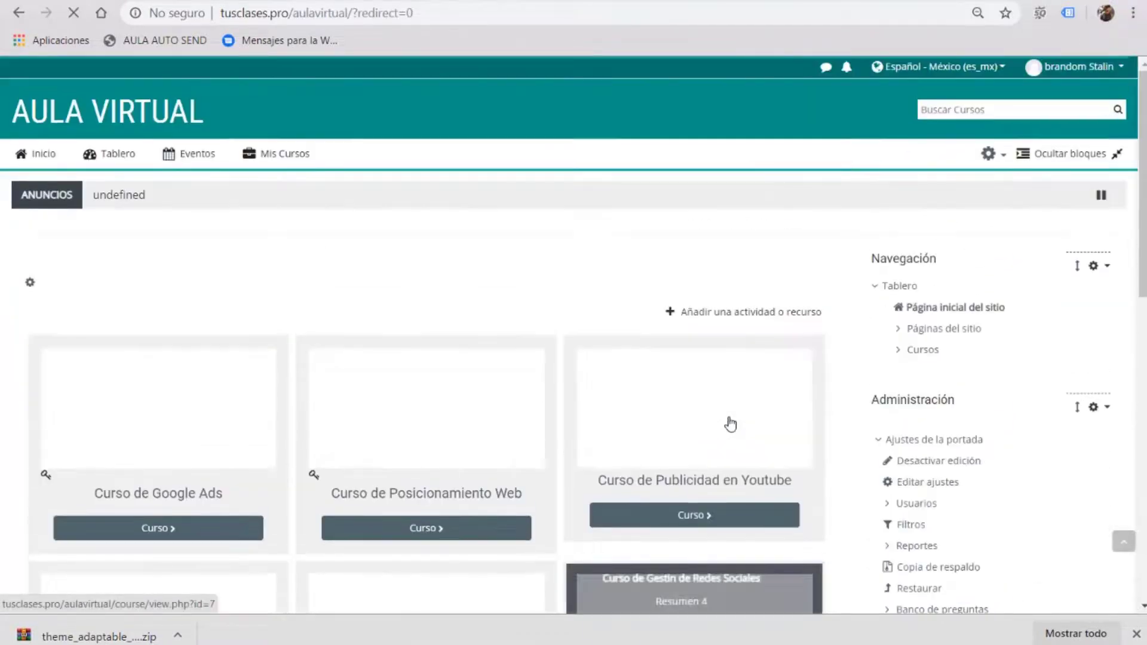
{"action": "scroll", "coordinate": [730, 422], "scroll_direction": "down", "scroll_amount": 4}
{"action": "scroll", "coordinate": [107, 258], "scroll_direction": "down", "scroll_amount": 1}
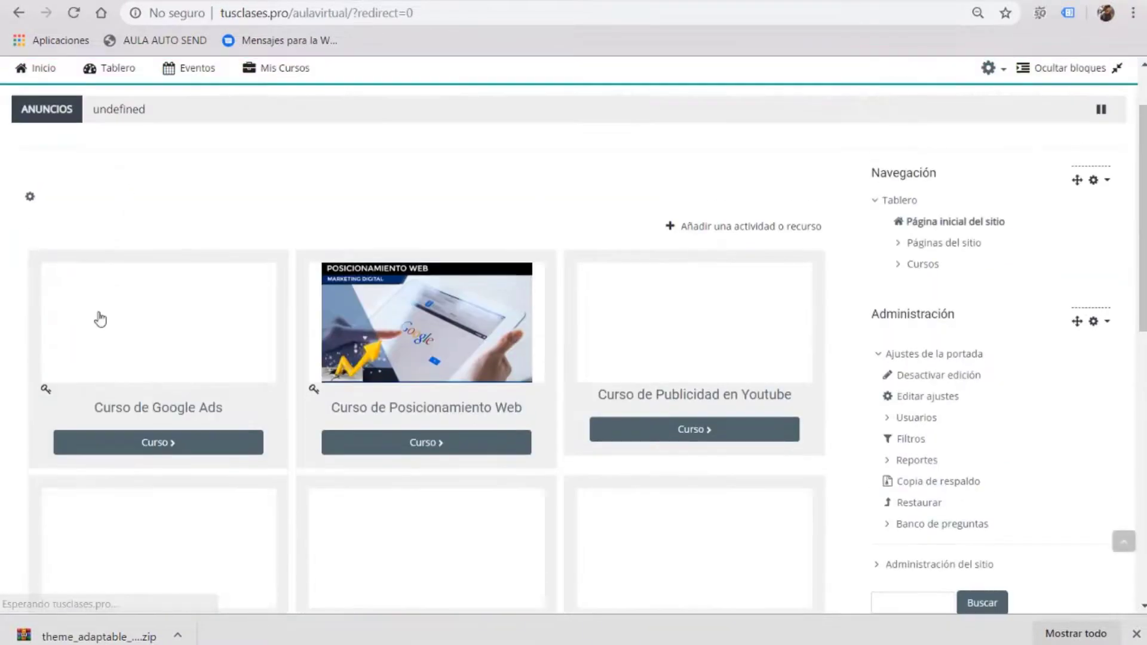
{"action": "scroll", "coordinate": [935, 405], "scroll_direction": "down", "scroll_amount": 2}
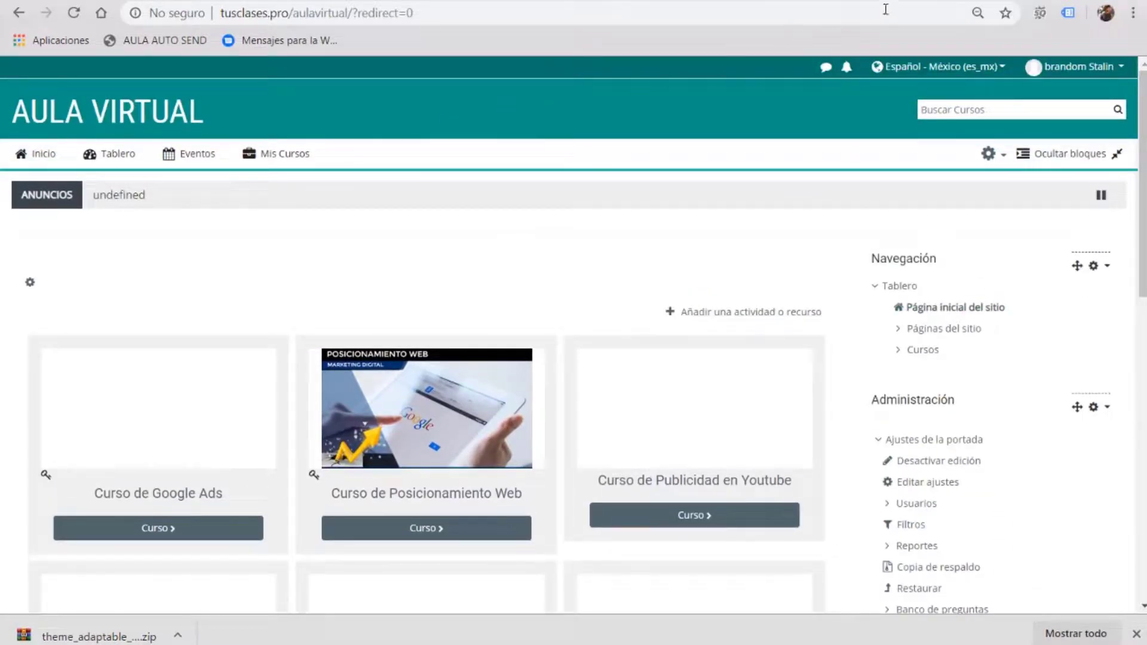
- Search Google for themeforest in a new browser tab
{"action": "key", "text": "ctrl+t"}
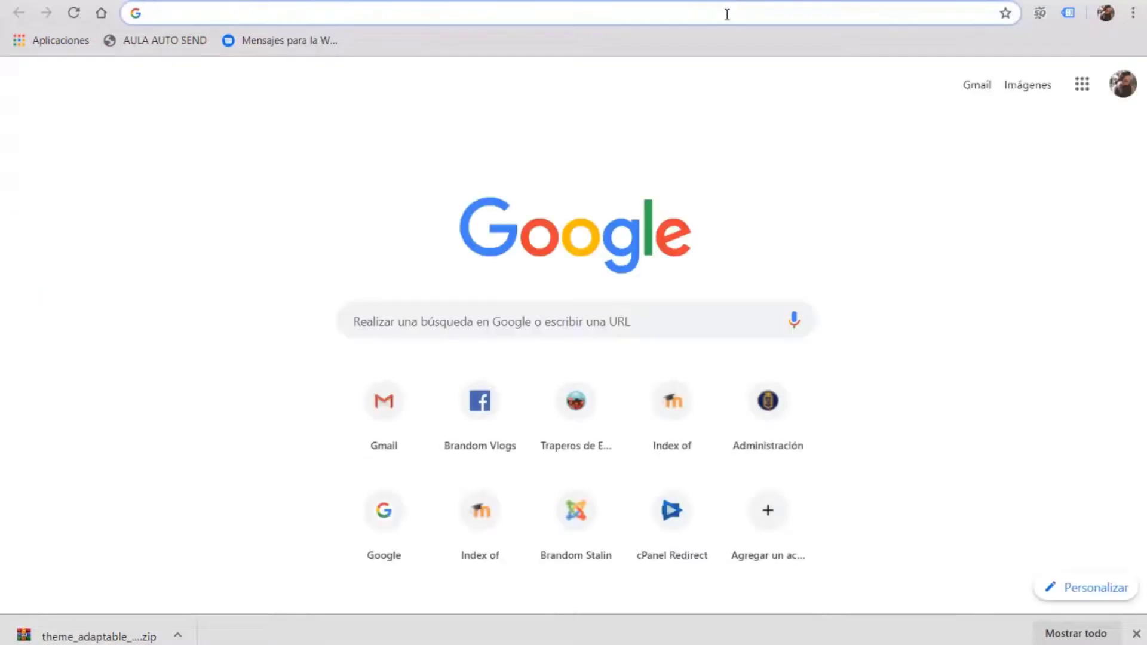
{"action": "type", "text": "themefores"}
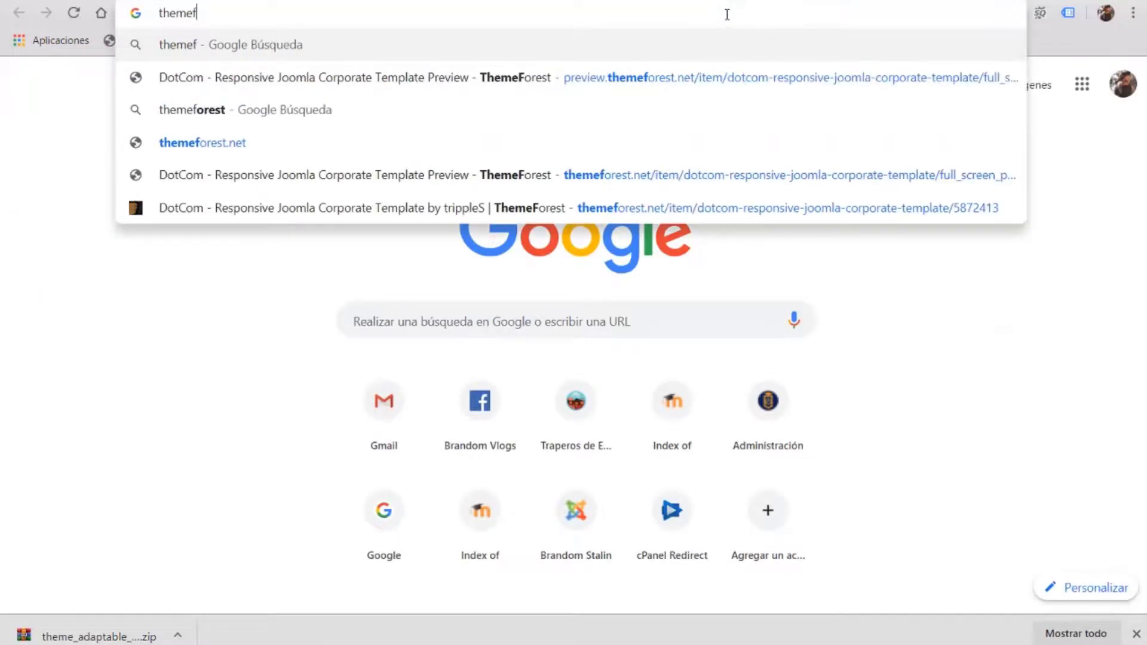
{"action": "key", "text": "Return"}
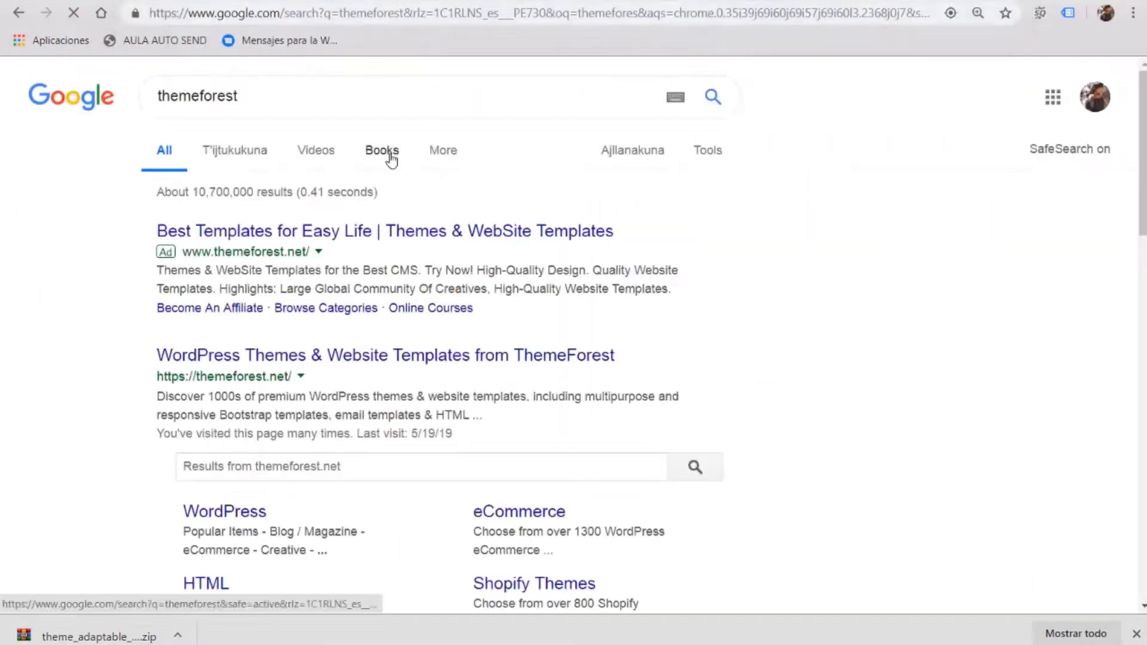
- Open the ThemeForest website from the search results and browse to its Moodle category among the CMS themes
{"action": "left_click_drag", "start_coordinate": [263, 104], "coordinate": [122, 105]}
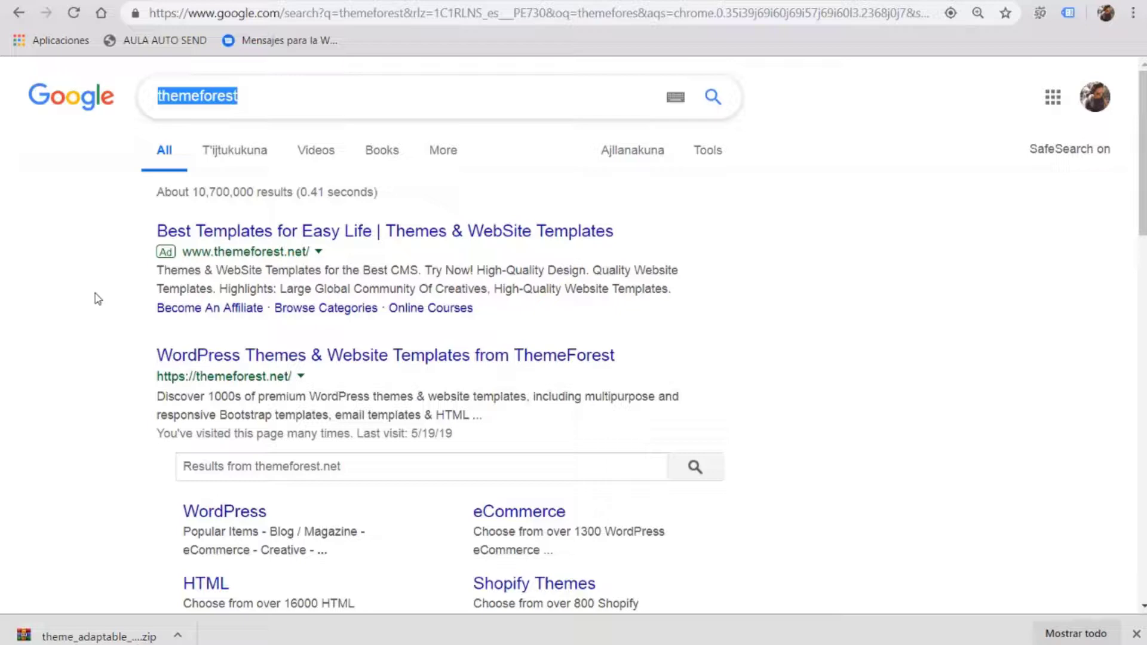
{"action": "scroll", "coordinate": [126, 272], "scroll_direction": "down", "scroll_amount": 1}
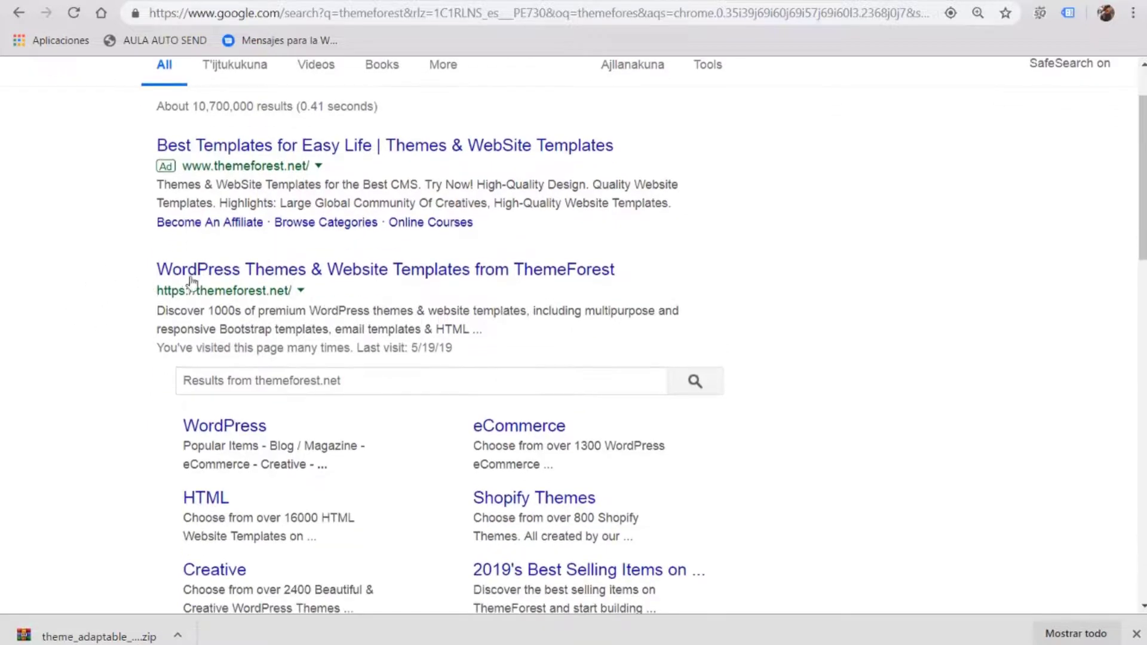
{"action": "left_click", "coordinate": [215, 273]}
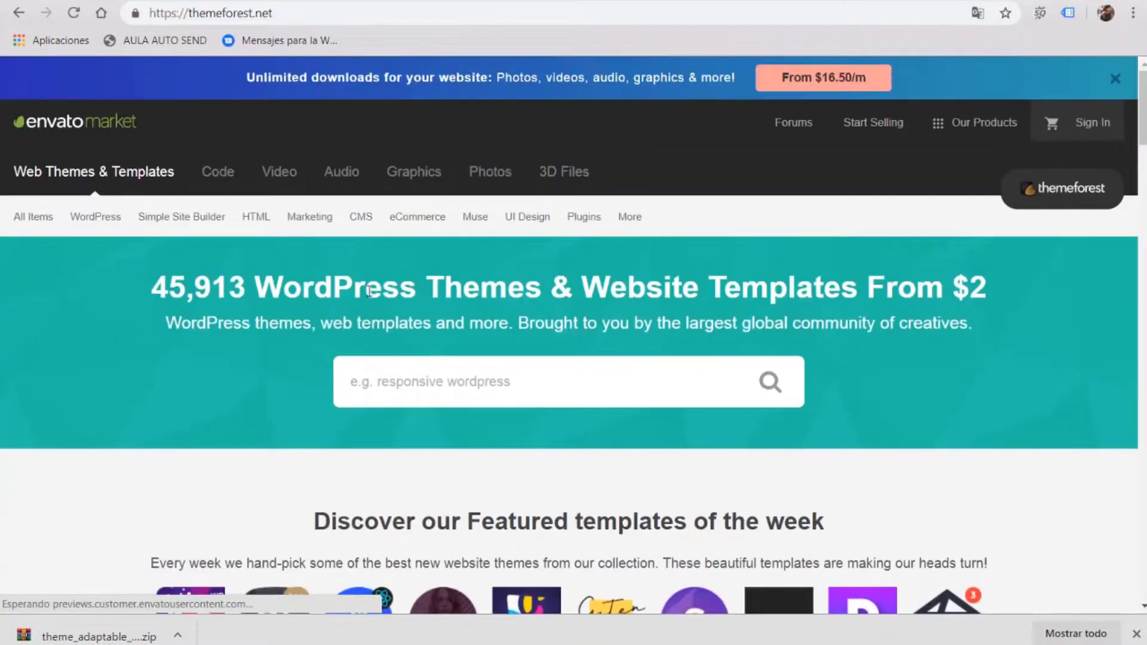
{"action": "mouse_move", "coordinate": [364, 218]}
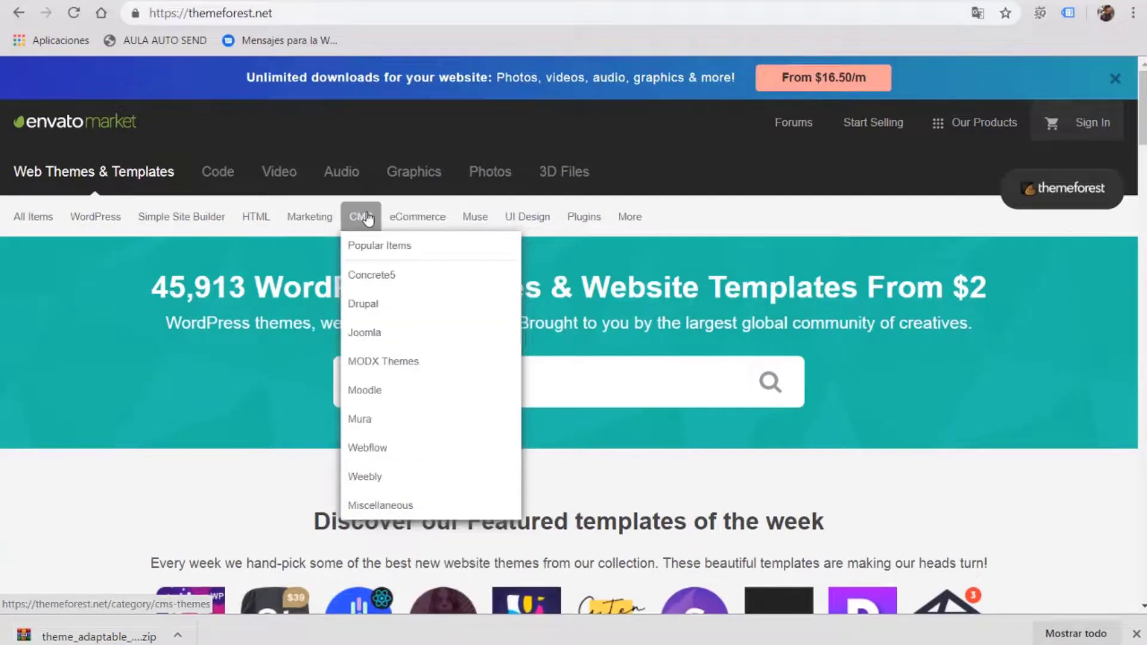
{"action": "left_click", "coordinate": [373, 392]}
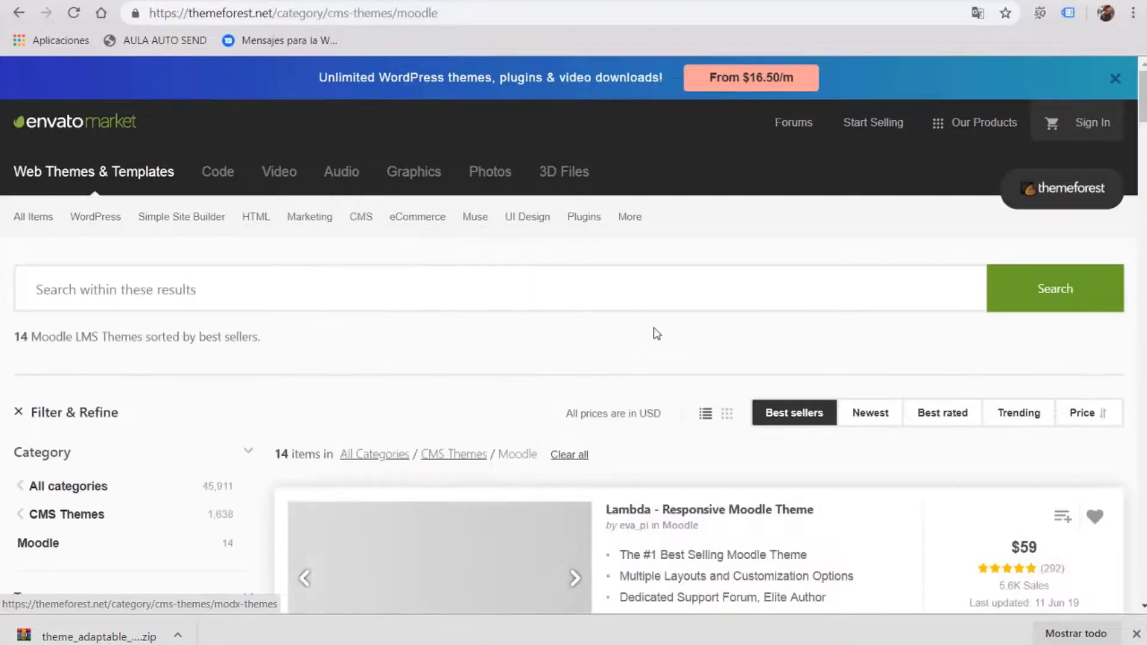
- Open the Lambda, New Learning and Academic Moodle theme pages in separate new tabs and review their prices in the listing
{"action": "scroll", "coordinate": [657, 335], "scroll_direction": "down", "scroll_amount": 4}
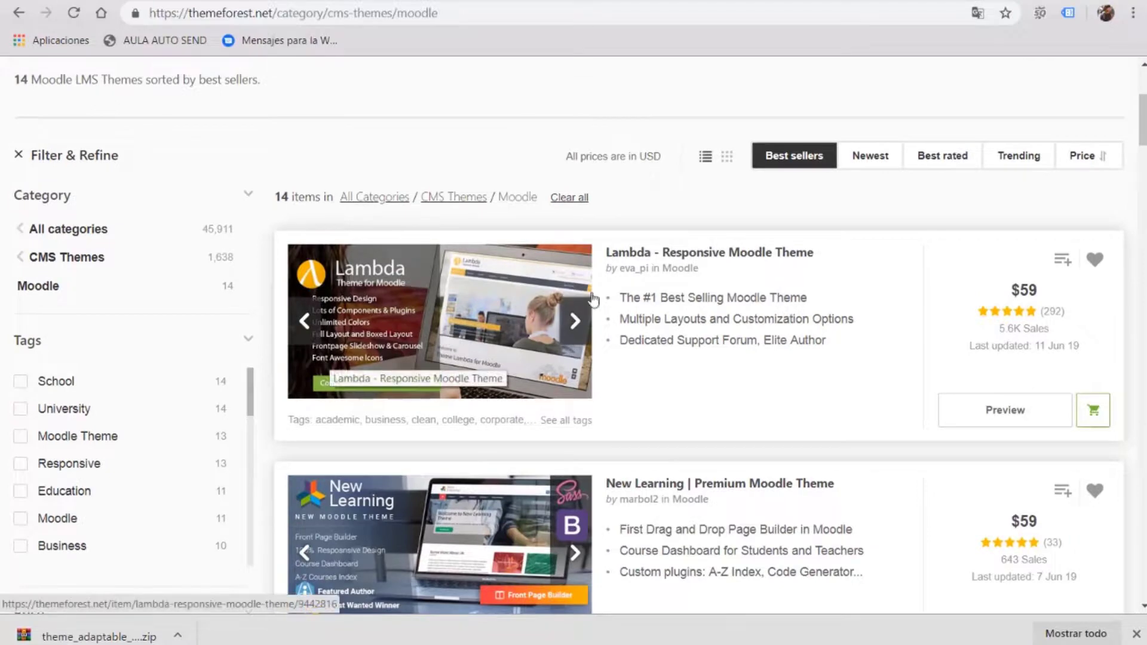
{"action": "right_click", "coordinate": [684, 253]}
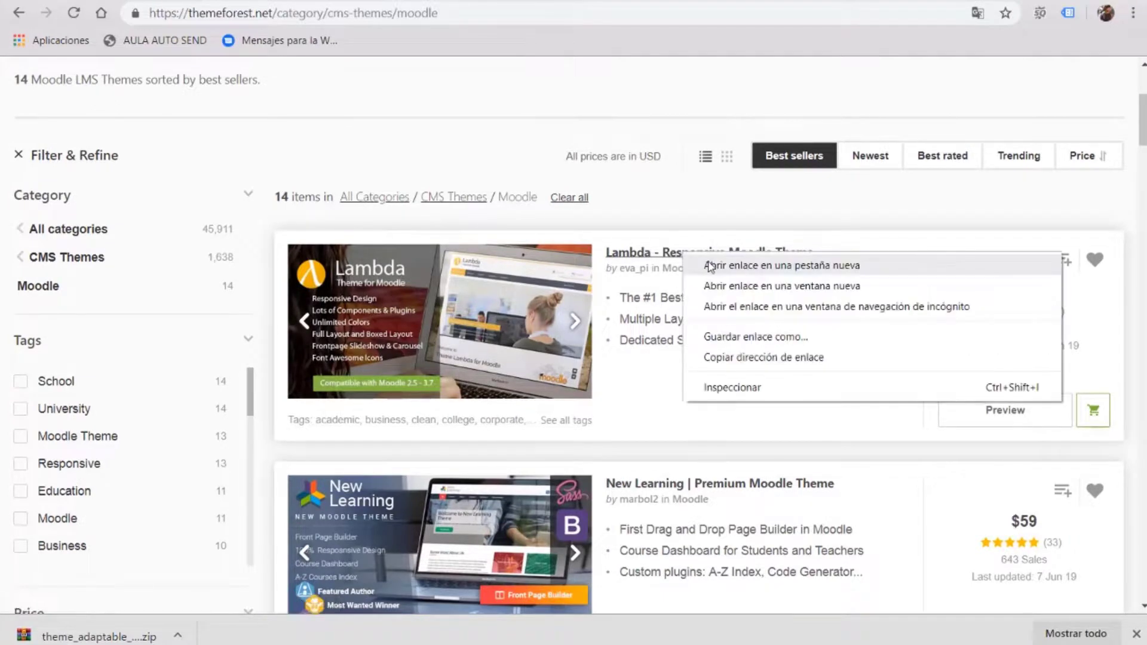
{"action": "left_click", "coordinate": [711, 267]}
{"action": "scroll", "coordinate": [711, 266], "scroll_direction": "down", "scroll_amount": 3}
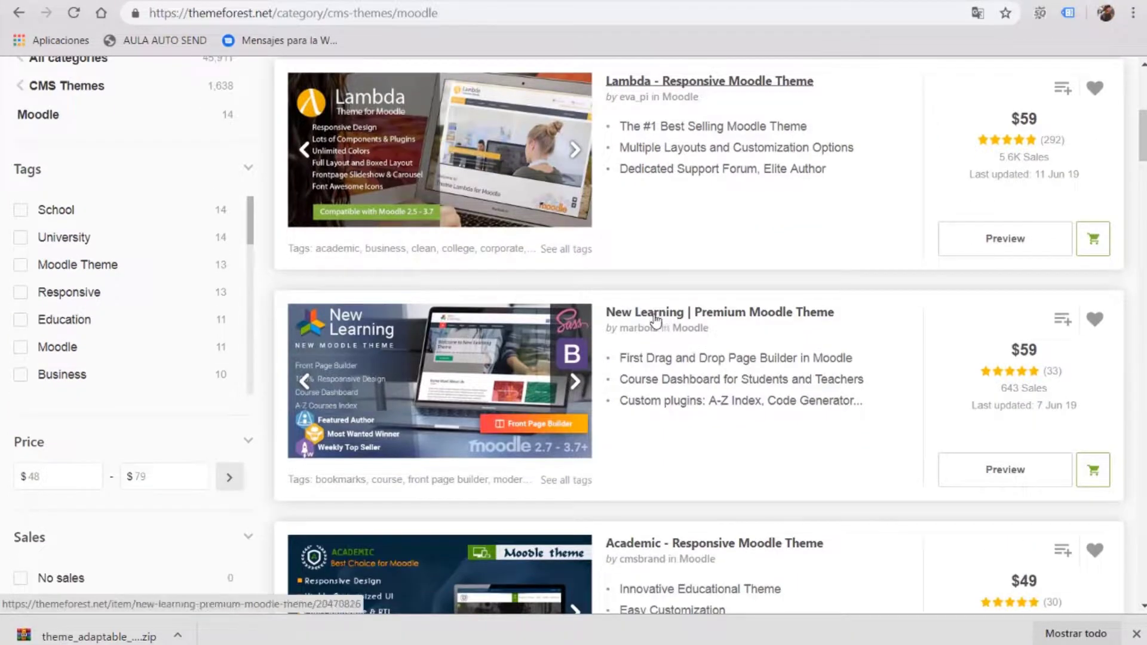
{"action": "right_click", "coordinate": [668, 326]}
{"action": "left_click", "coordinate": [672, 327]}
{"action": "scroll", "coordinate": [672, 327], "scroll_direction": "down", "scroll_amount": 3}
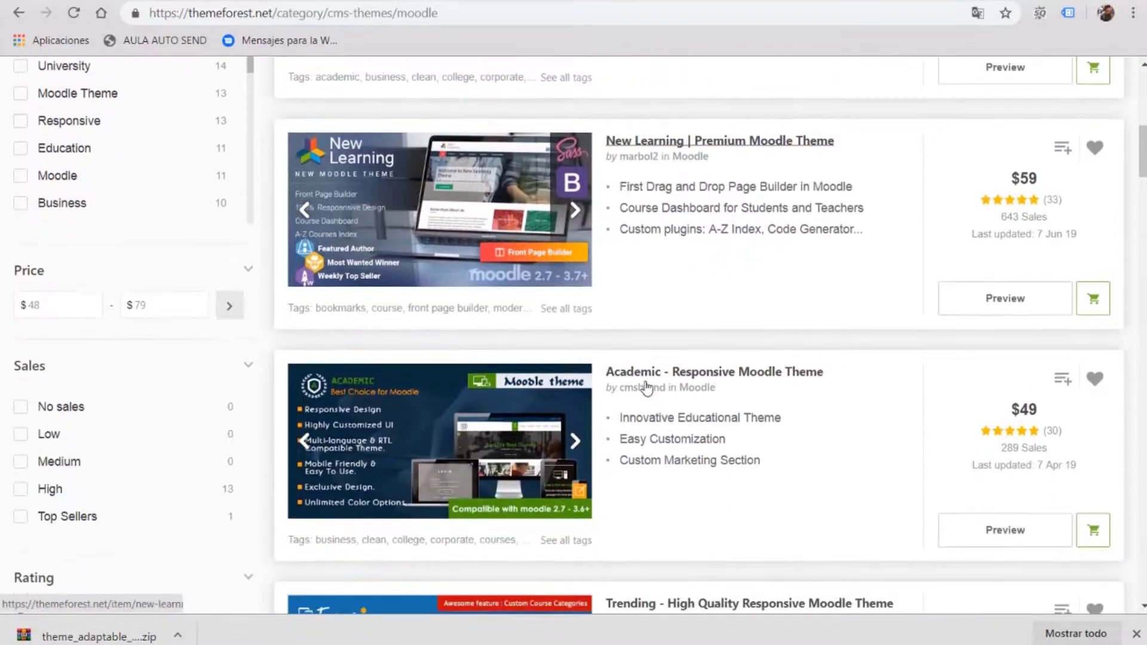
{"action": "right_click", "coordinate": [647, 377]}
{"action": "left_click", "coordinate": [670, 385]}
{"action": "scroll", "coordinate": [670, 386], "scroll_direction": "up", "scroll_amount": 5}
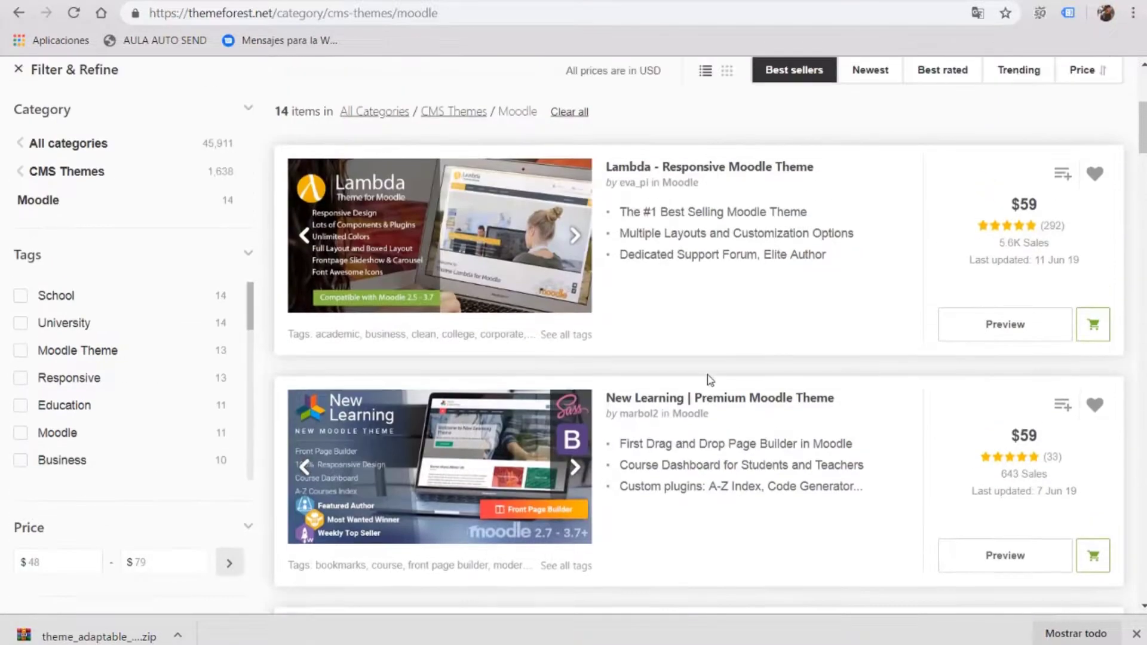
{"action": "scroll", "coordinate": [1031, 327], "scroll_direction": "down", "scroll_amount": 3}
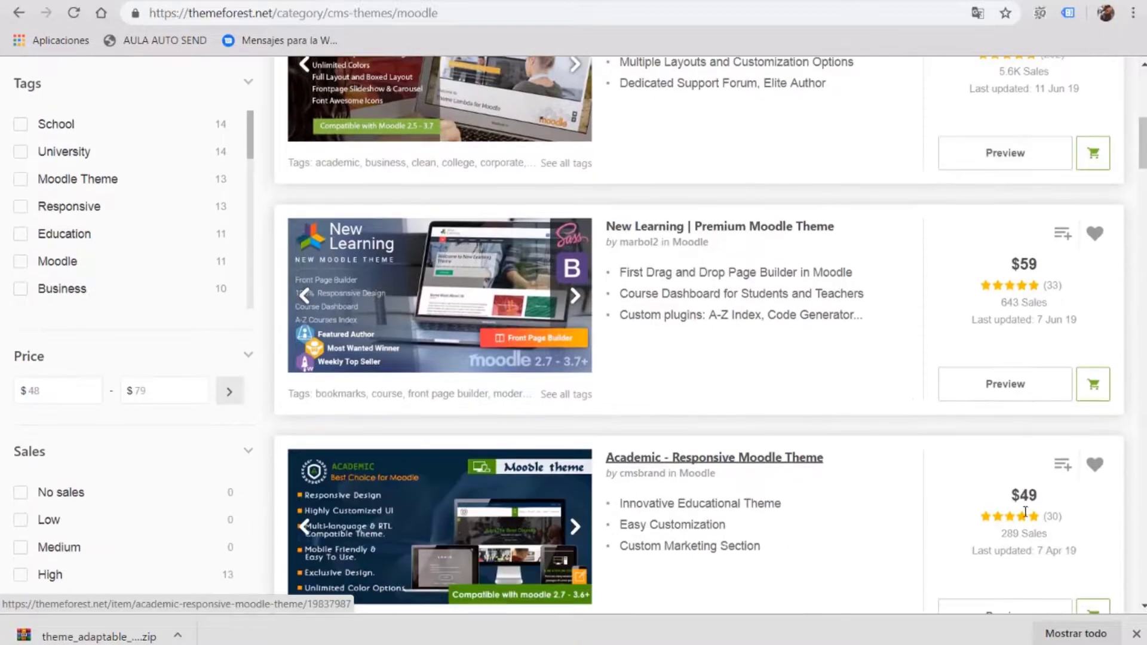
{"action": "scroll", "coordinate": [1014, 493], "scroll_direction": "up", "scroll_amount": 5}
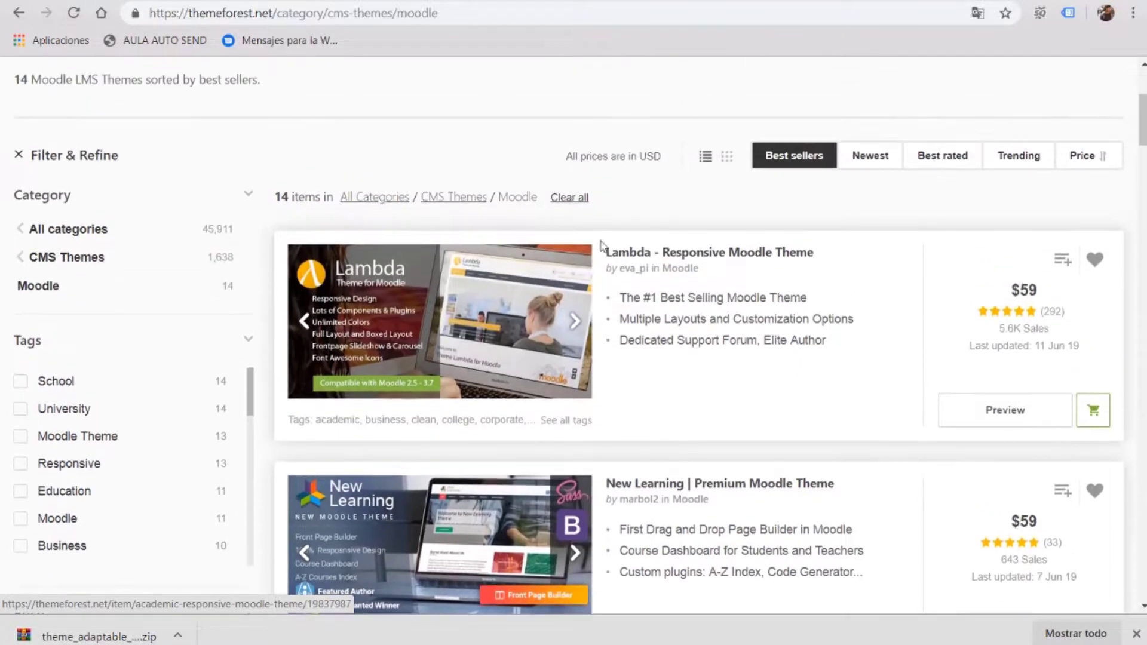